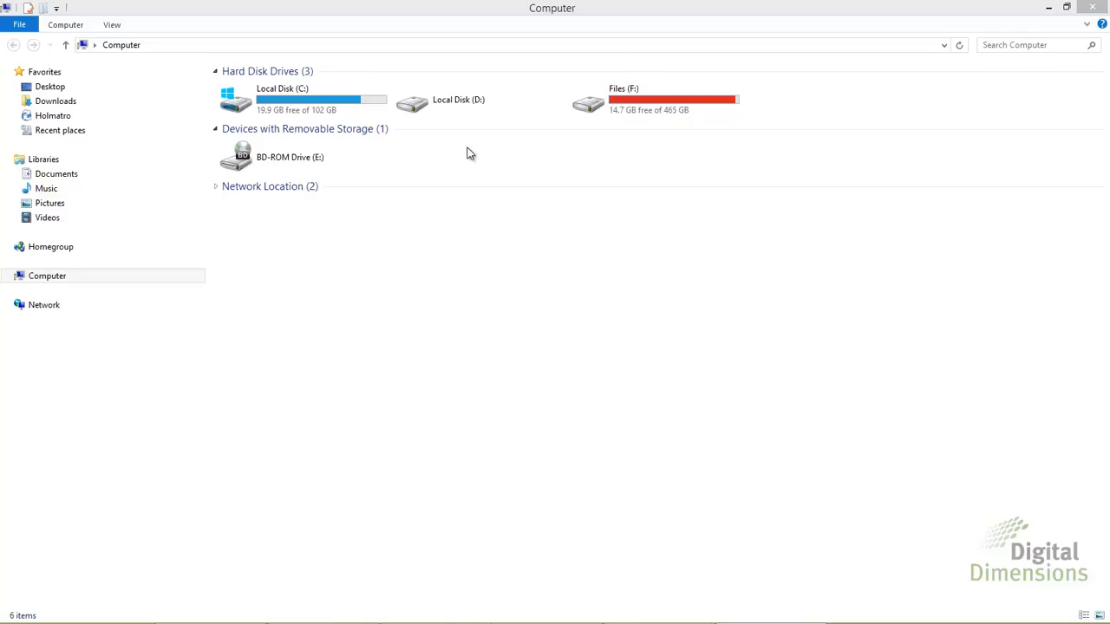
- Open the folder C:\Program Files (x86)\SolidWorks Corp\SolidWorks Workgroup PDM\Vault
{"action": "double_click", "coordinate": [337, 103]}
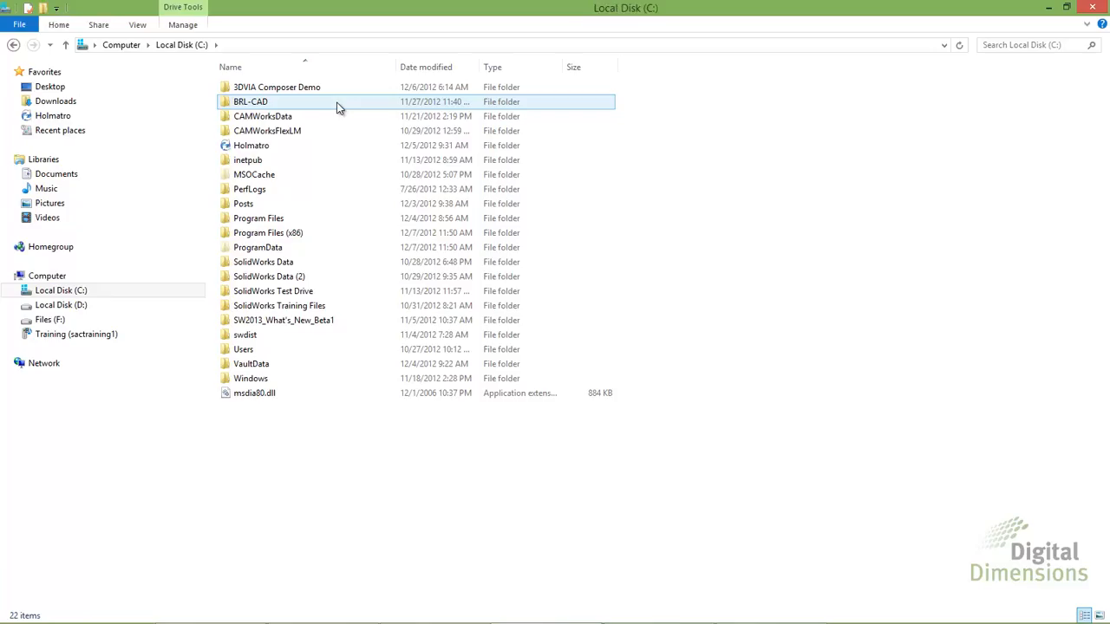
{"action": "double_click", "coordinate": [275, 237]}
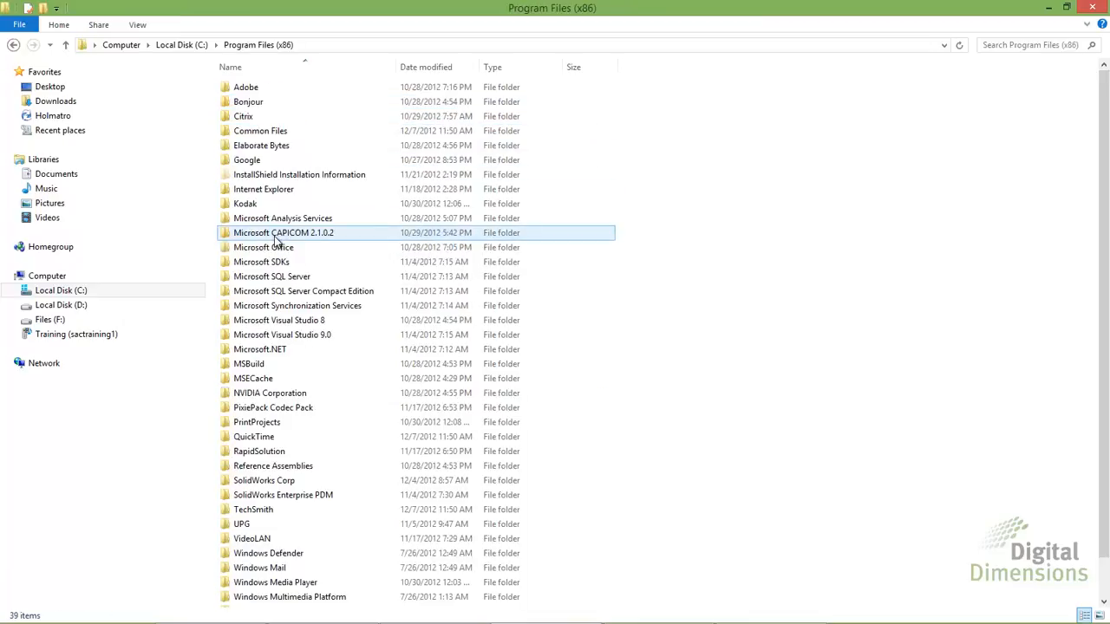
{"action": "scroll", "coordinate": [276, 241], "scroll_direction": "down", "scroll_amount": 1}
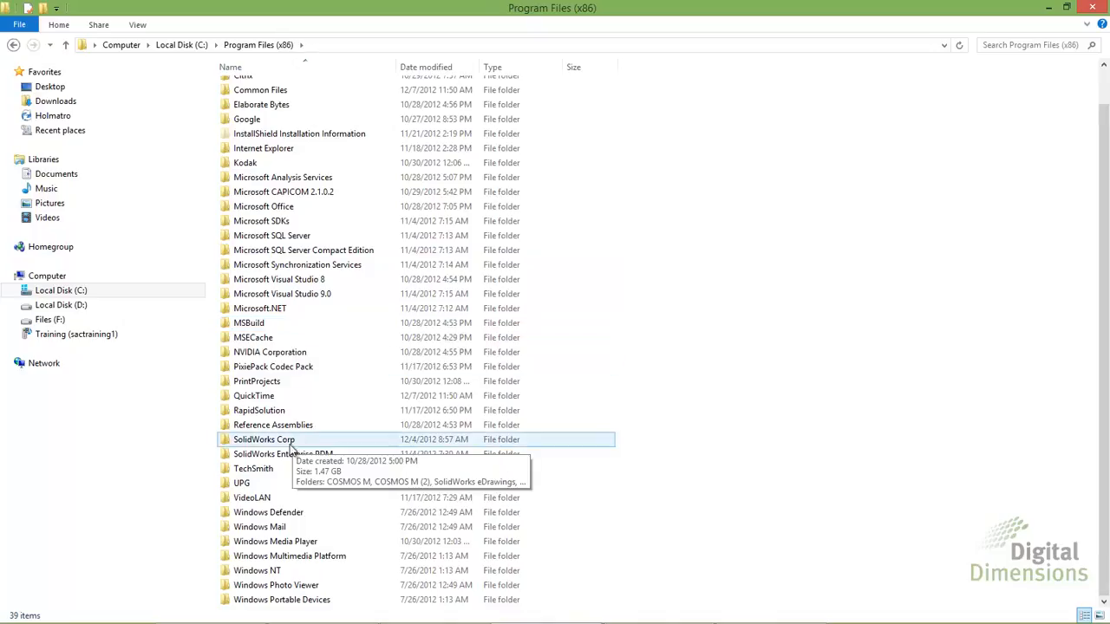
{"action": "double_click", "coordinate": [265, 440]}
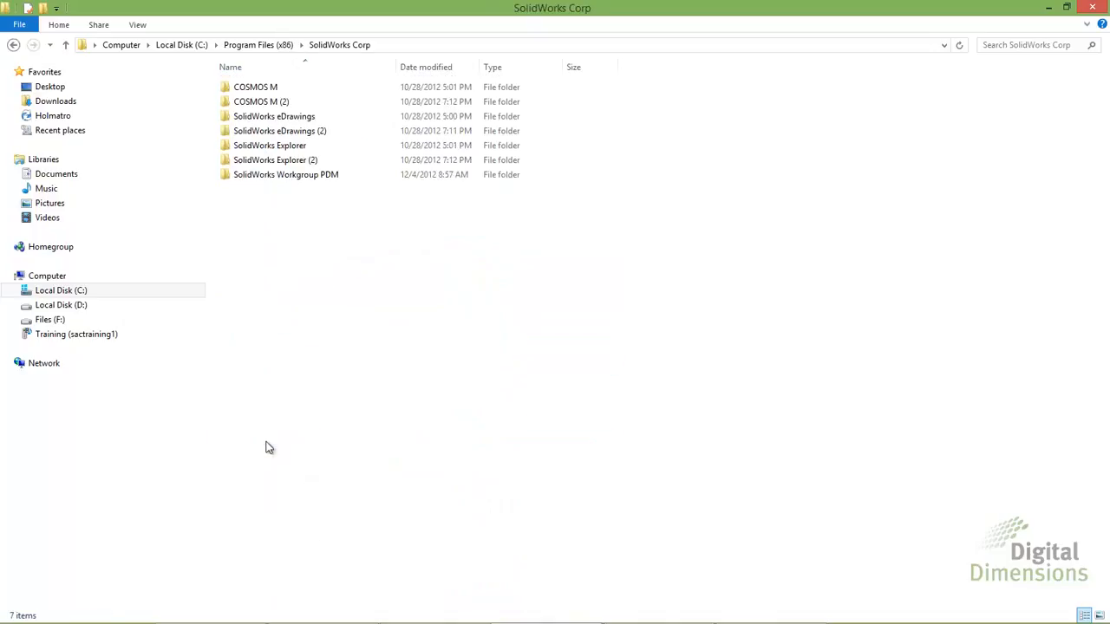
{"action": "double_click", "coordinate": [305, 178]}
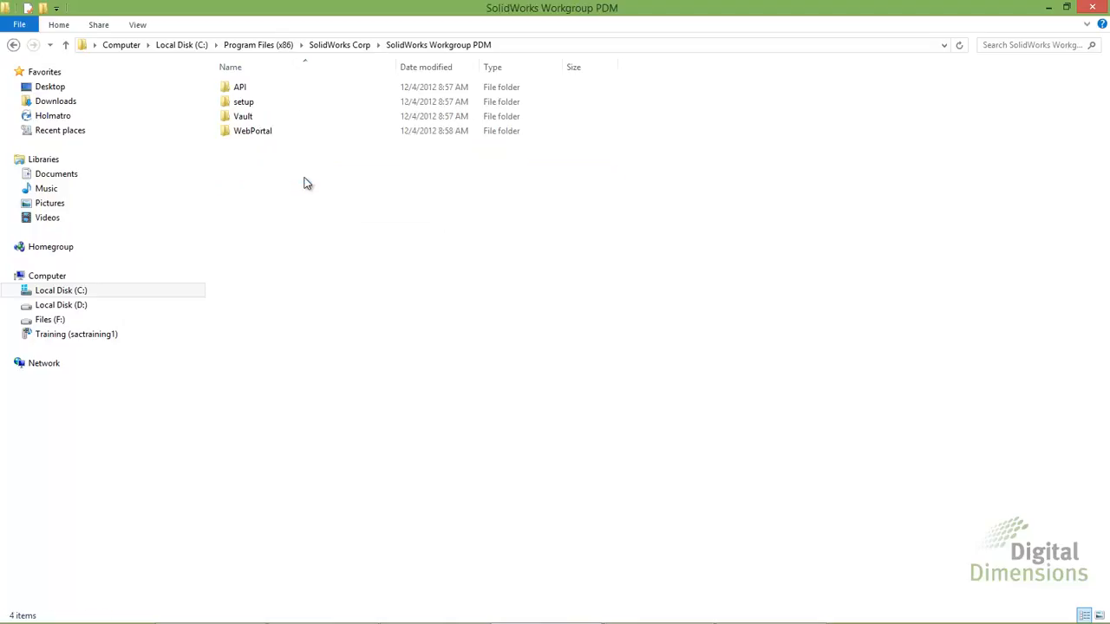
{"action": "double_click", "coordinate": [248, 121]}
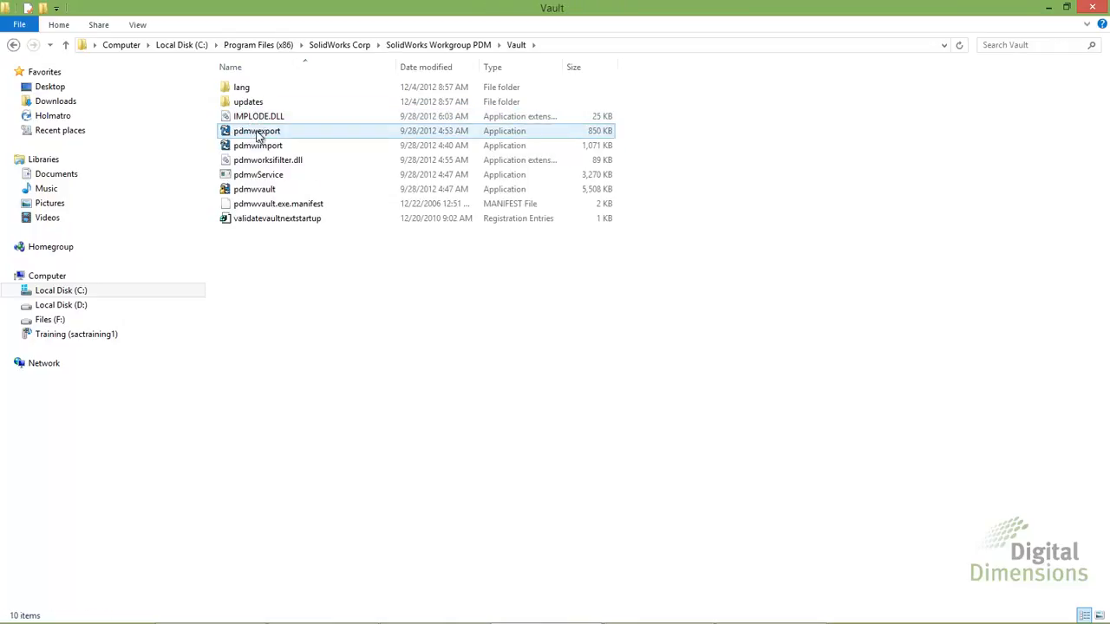
- Run pdmwexport and export the Holmatro and sample projects, limited to documents in the current revision scheme, and close the summary
{"action": "left_click", "coordinate": [258, 134]}
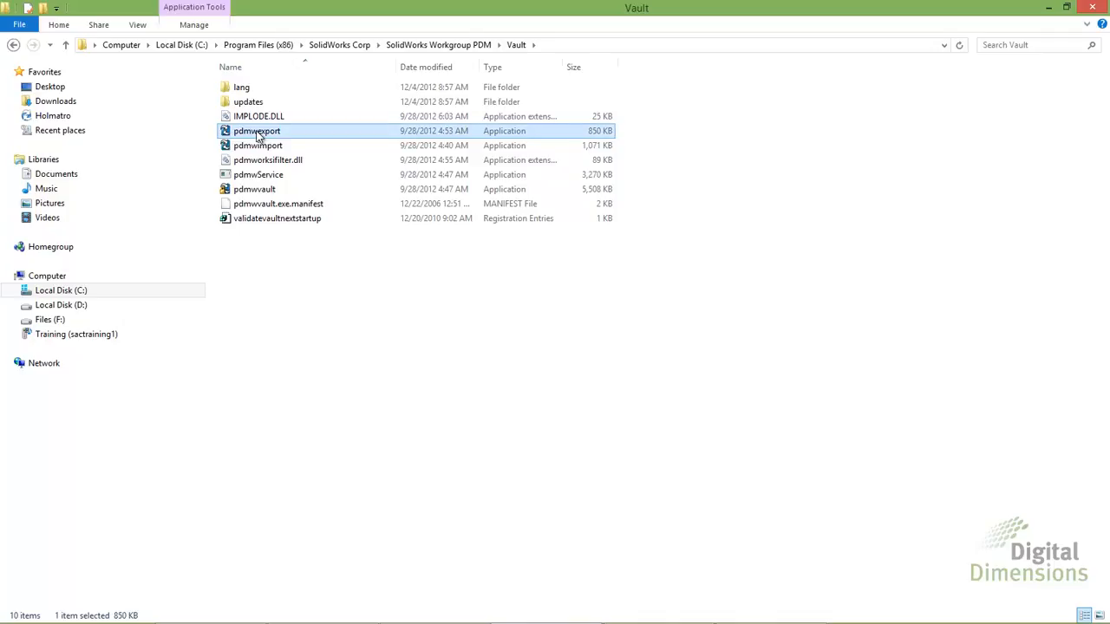
{"action": "double_click", "coordinate": [257, 134]}
{"action": "left_click", "coordinate": [525, 370]}
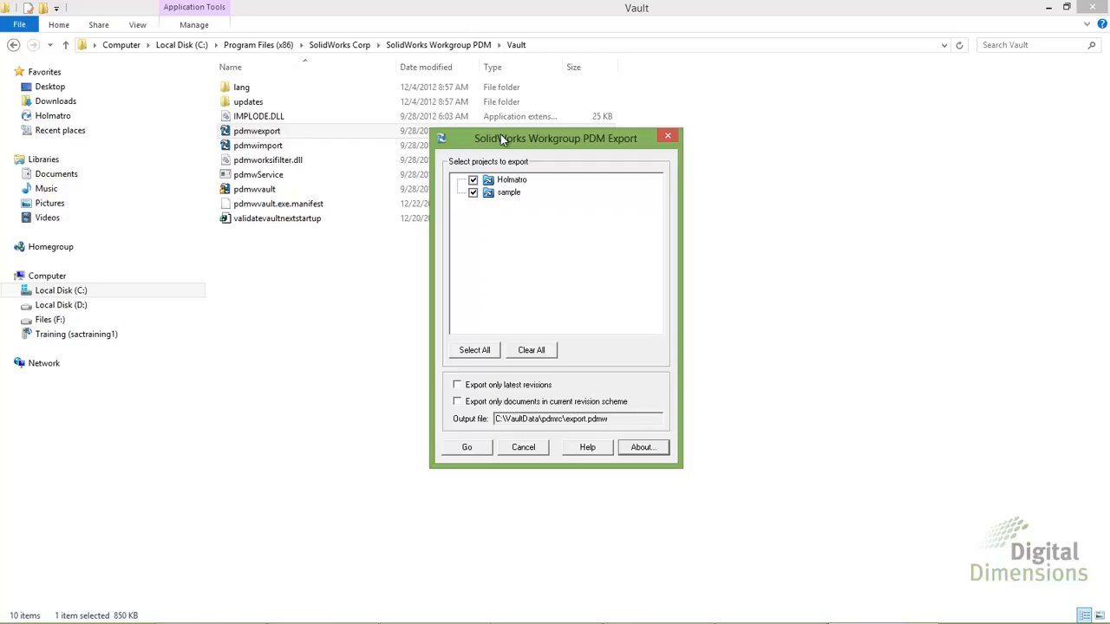
{"action": "left_click", "coordinate": [457, 402]}
{"action": "left_click", "coordinate": [463, 449]}
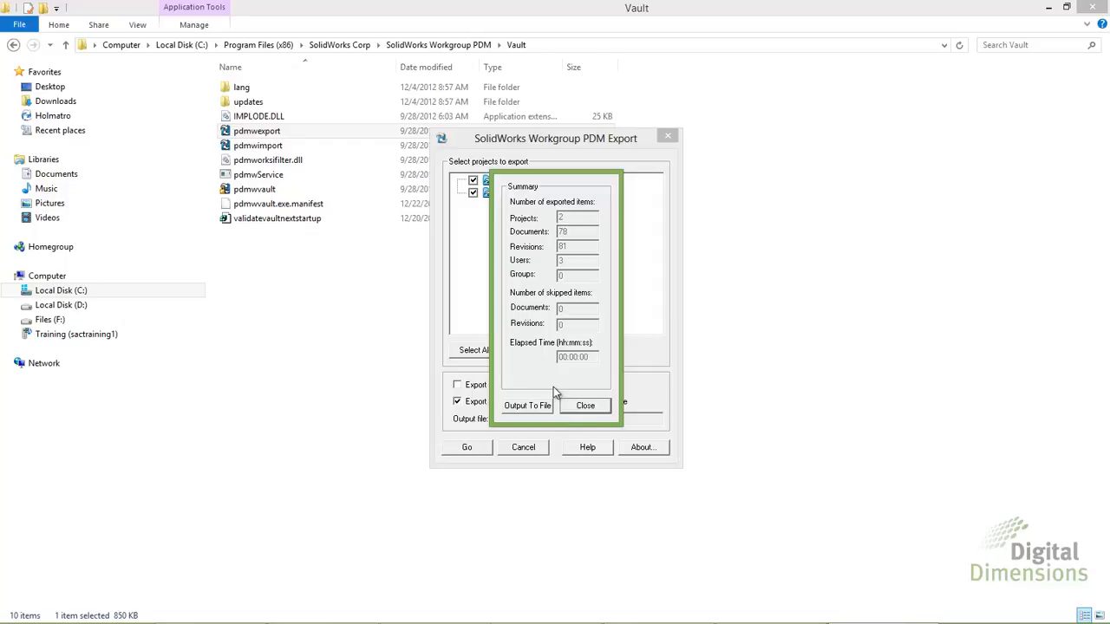
{"action": "left_click", "coordinate": [575, 405]}
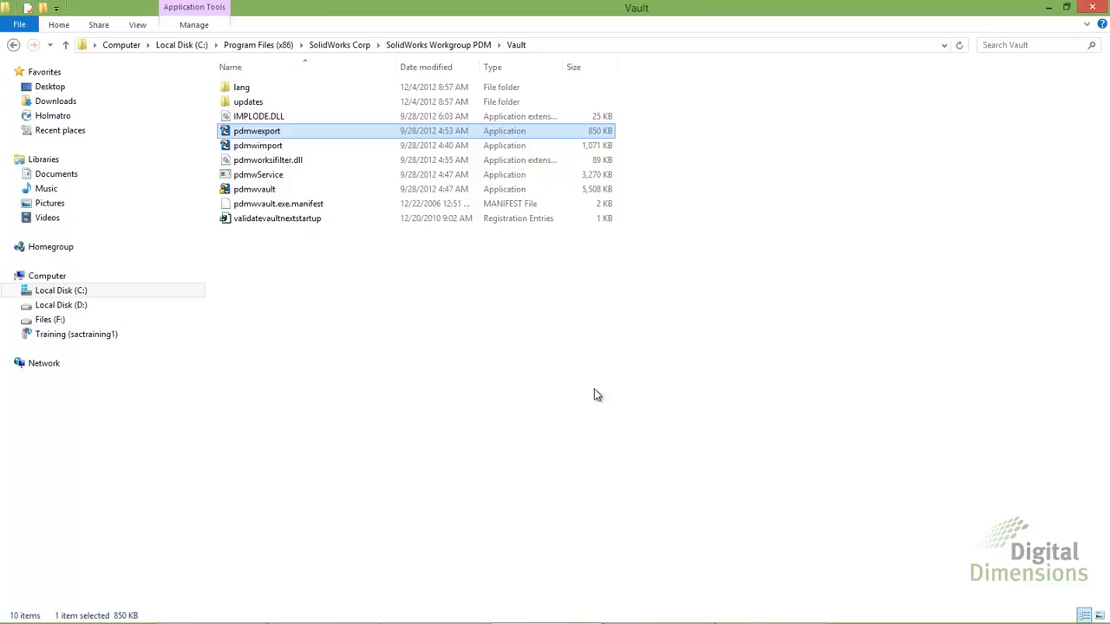
- Launch the Workgroup PDM VaultAdmin tool and view its vault management settings
{"action": "key", "text": "super"}
{"action": "type", "text": "vaul"}
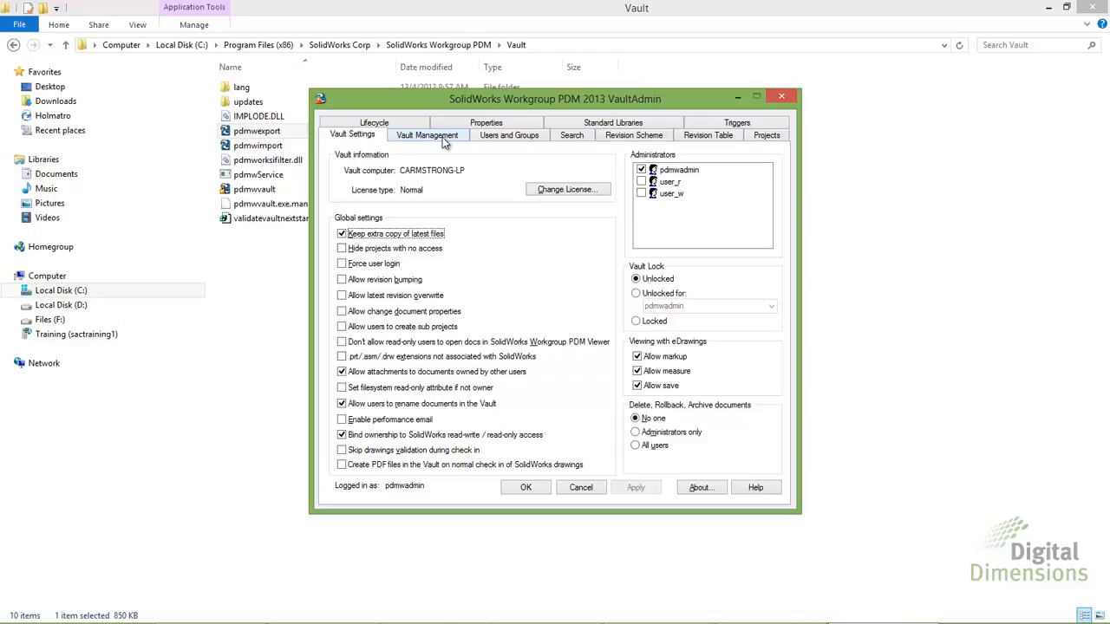
{"action": "left_click", "coordinate": [428, 135]}
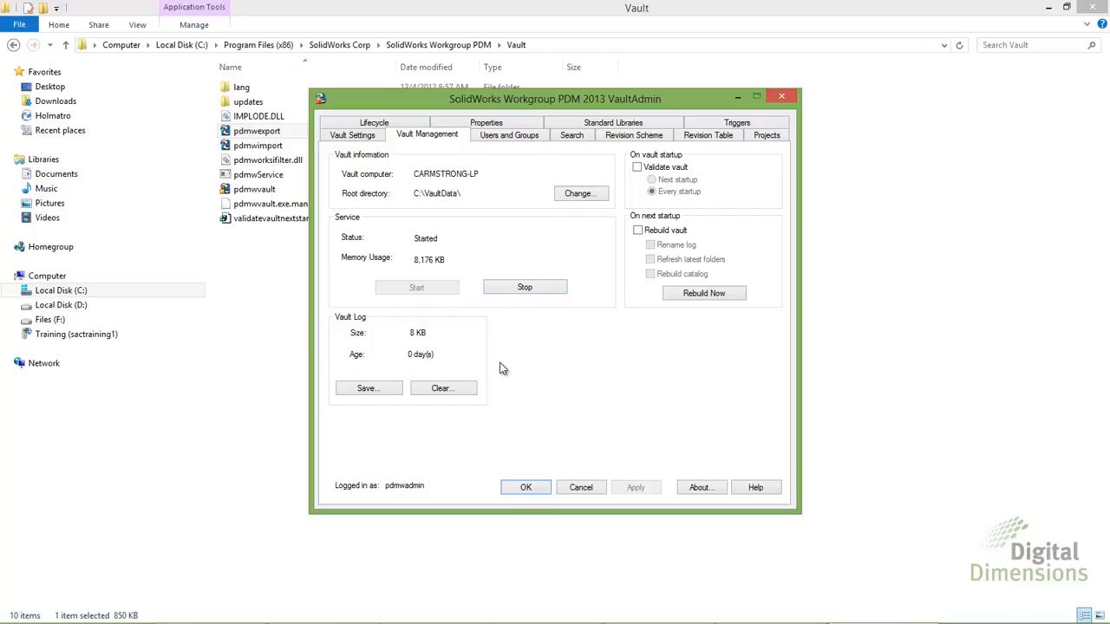
- Minimize the Vault folder window and bring up the Services list in Computer Management
{"action": "left_click", "coordinate": [1049, 7]}
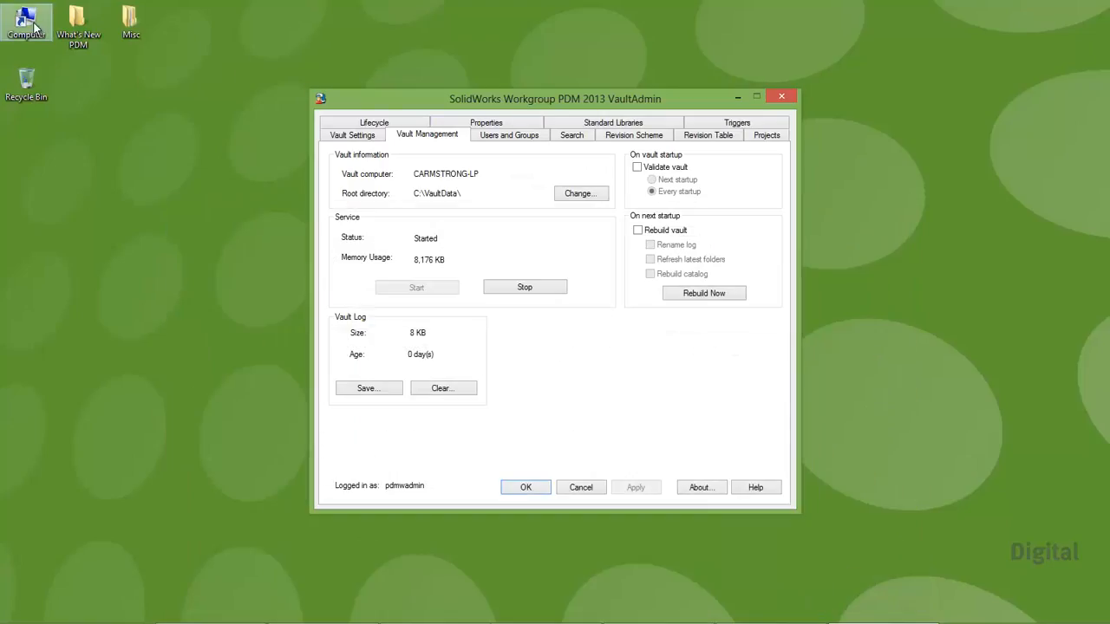
{"action": "right_click", "coordinate": [33, 25]}
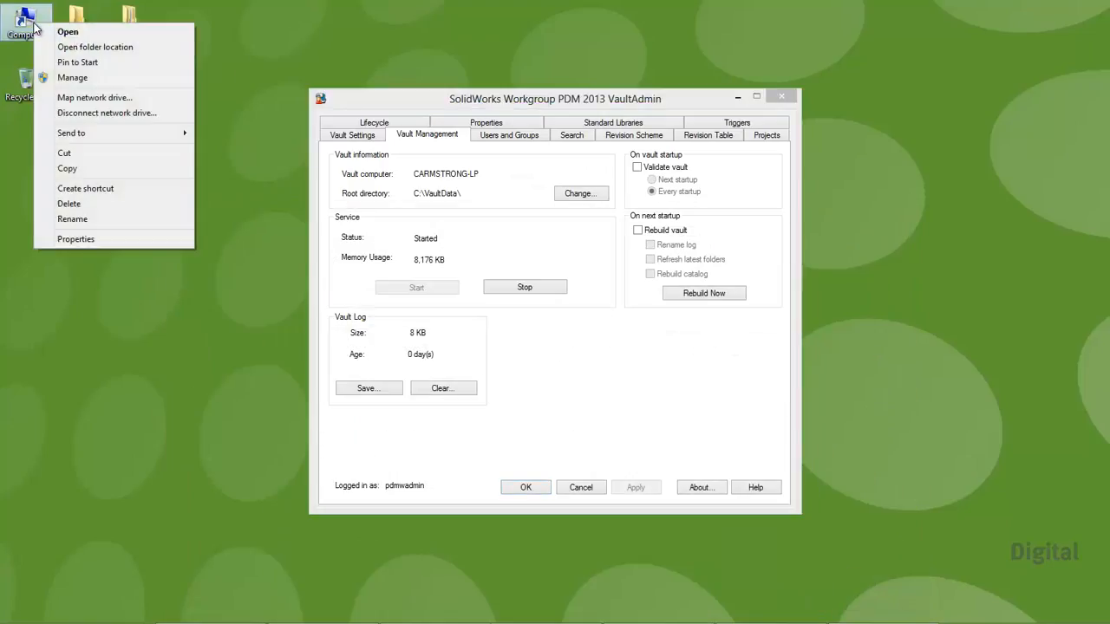
{"action": "left_click", "coordinate": [60, 80]}
{"action": "left_click", "coordinate": [25, 202]}
{"action": "left_click", "coordinate": [72, 226]}
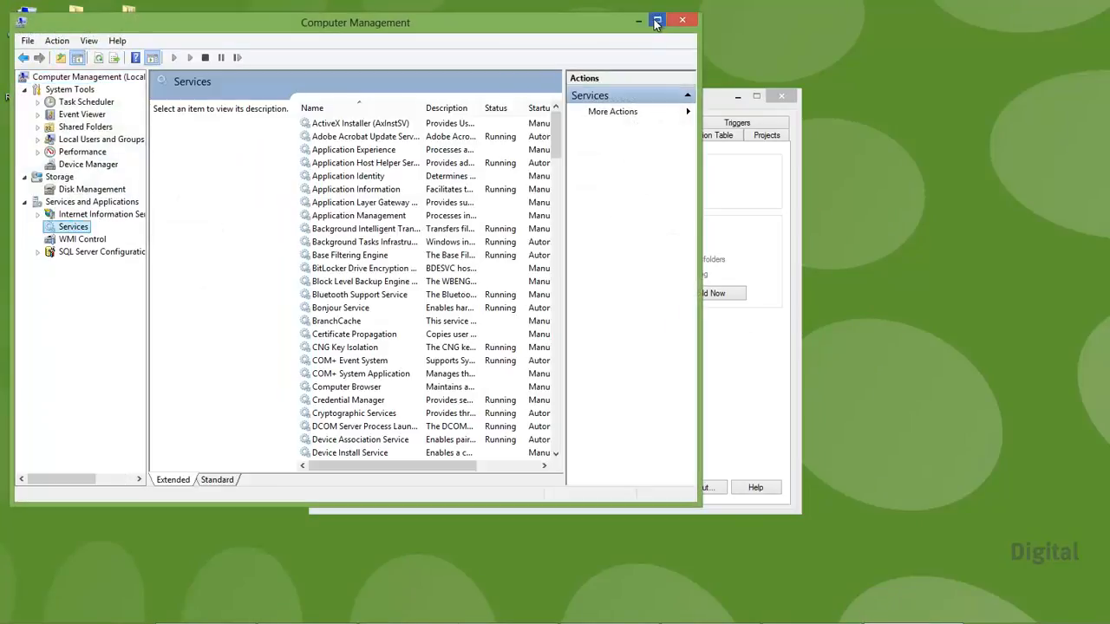
- Maximize Computer Management, widen the service name column, and locate the SolidWorks Workgroup PDM Server service and its available actions
{"action": "left_click", "coordinate": [656, 23]}
{"action": "left_click_drag", "start_coordinate": [404, 91], "coordinate": [488, 92]}
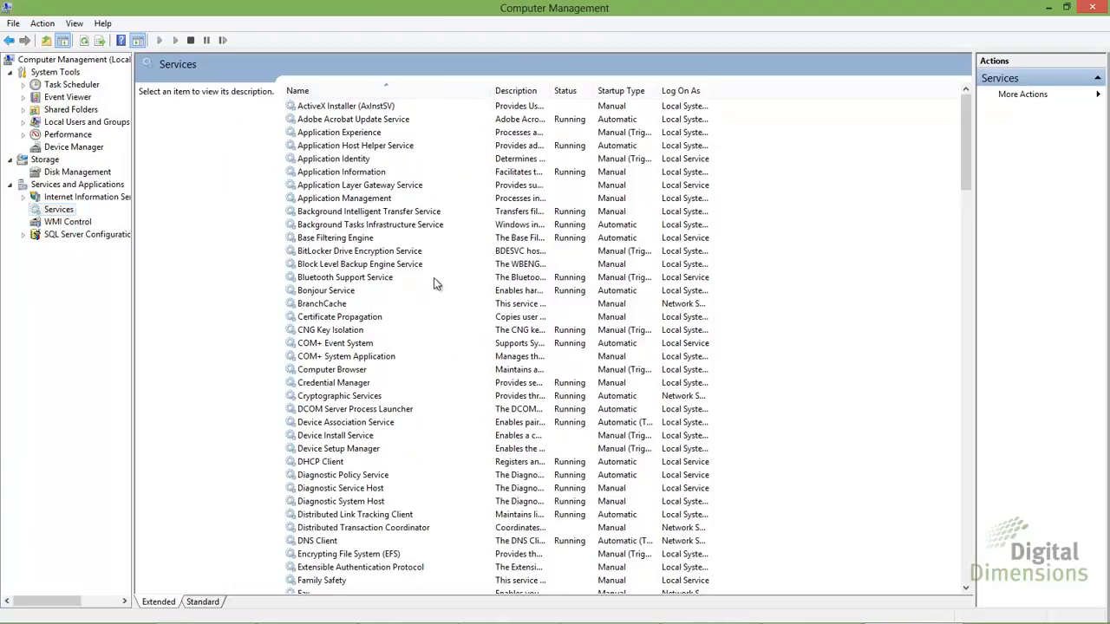
{"action": "scroll", "coordinate": [443, 241], "scroll_direction": "down", "scroll_amount": 20}
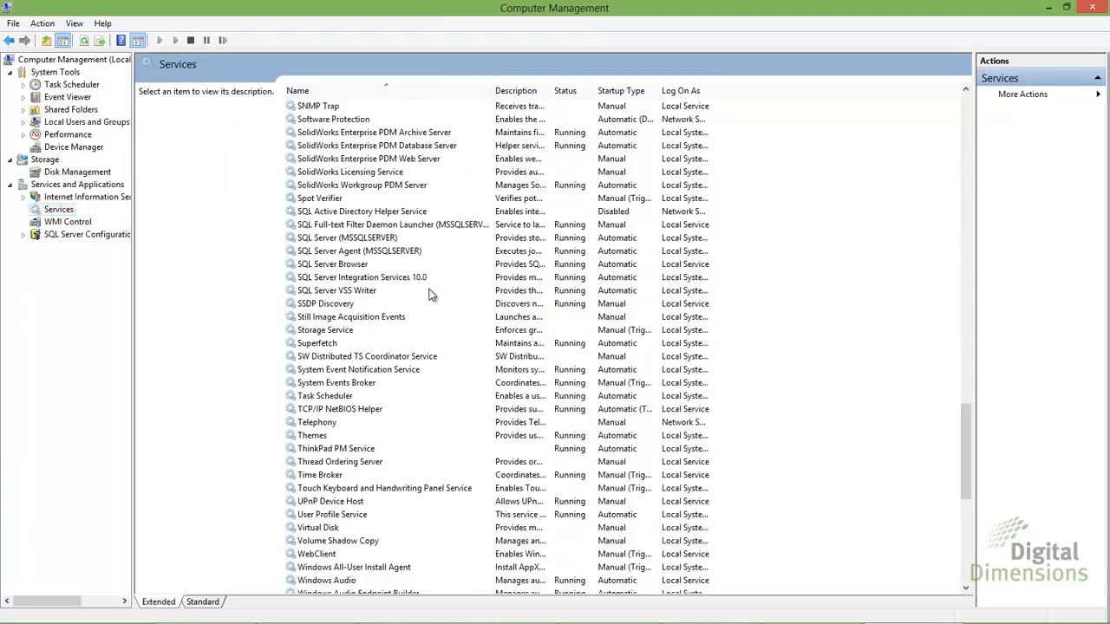
{"action": "left_click", "coordinate": [369, 185]}
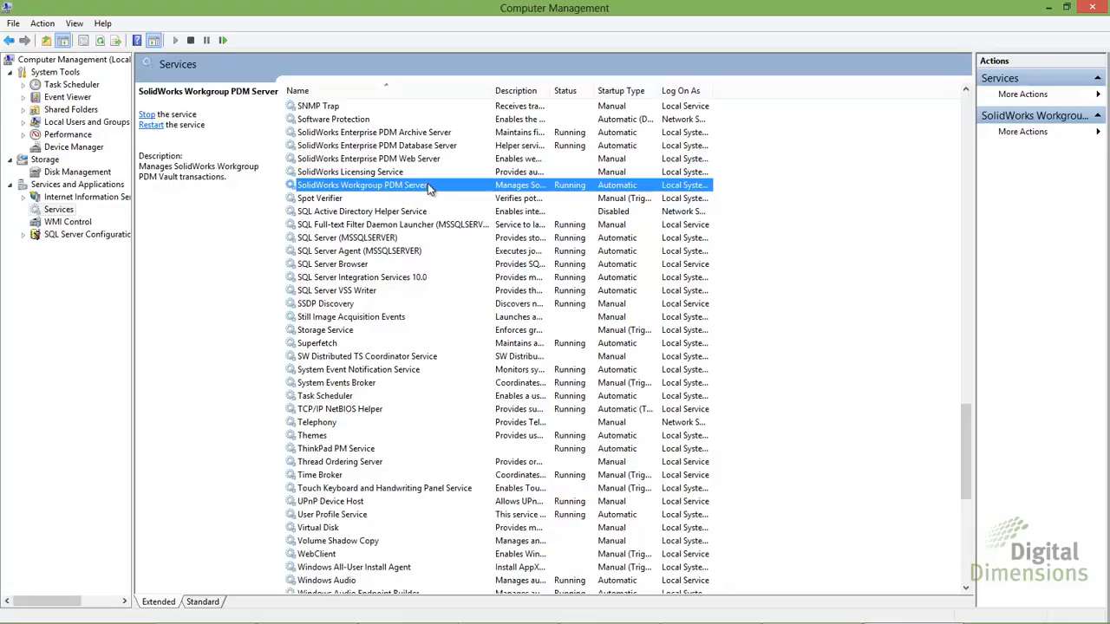
{"action": "right_click", "coordinate": [376, 184]}
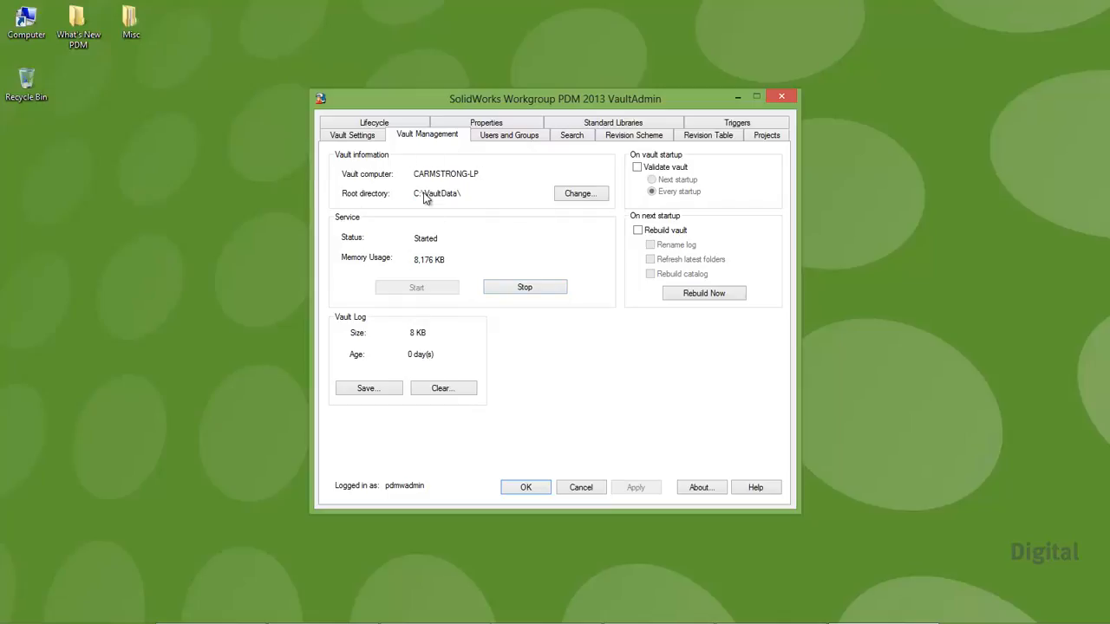
- Review the general vault settings and the vault management settings in VaultAdmin, and close it with its settings accepted
{"action": "left_click", "coordinate": [349, 135]}
{"action": "left_click", "coordinate": [417, 139]}
{"action": "left_click", "coordinate": [526, 488]}
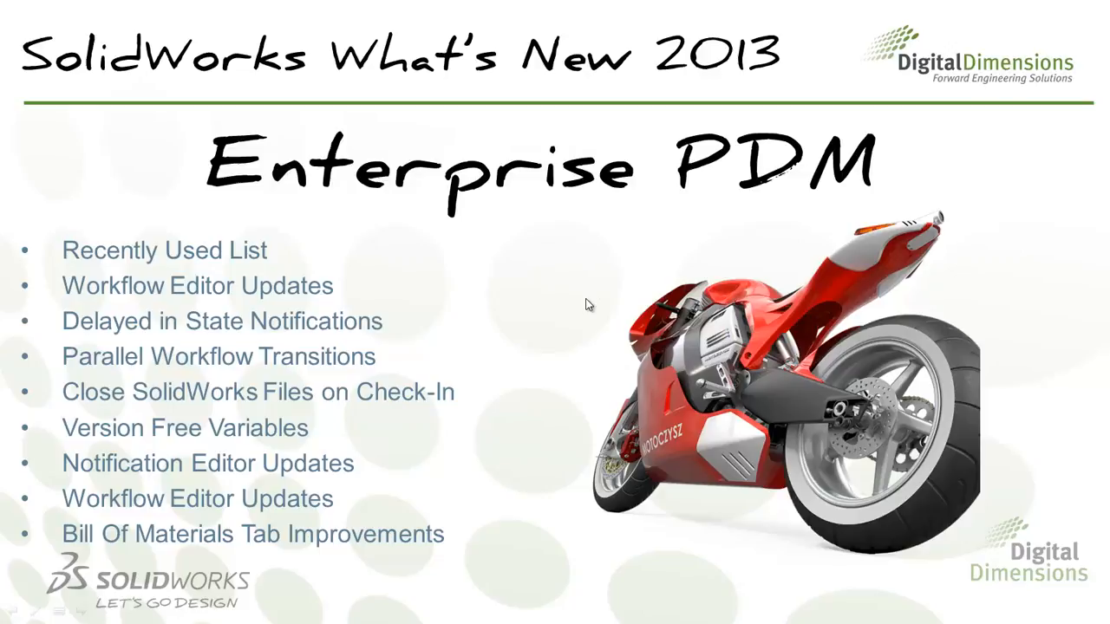
- Switch to SolidWorks Enterprise PDM Administration, log in to the Holmatro vault, and open its Default Workflow
{"action": "mouse_move", "coordinate": [5, 617]}
{"action": "left_click", "coordinate": [21, 598]}
{"action": "left_click", "coordinate": [523, 411]}
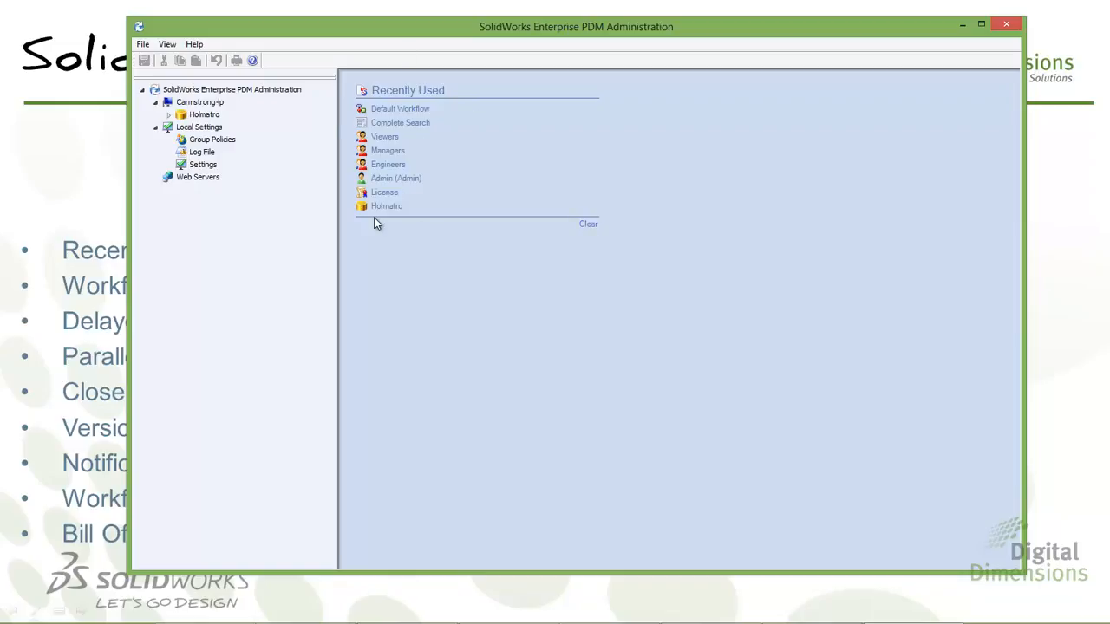
{"action": "left_click", "coordinate": [169, 115]}
{"action": "key", "text": "Return"}
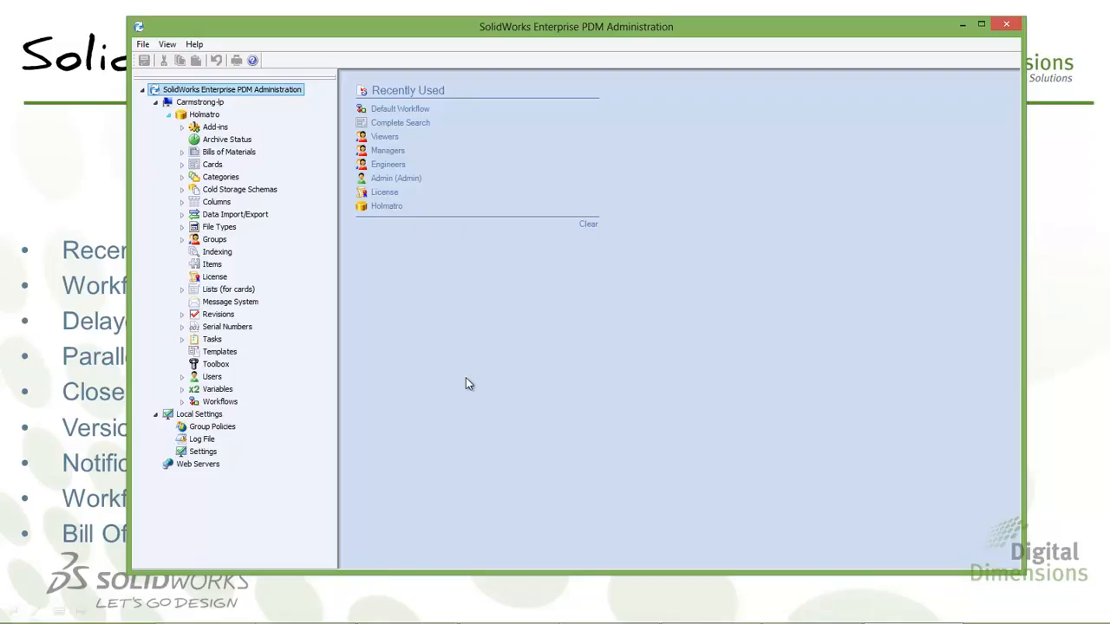
{"action": "left_click", "coordinate": [182, 401]}
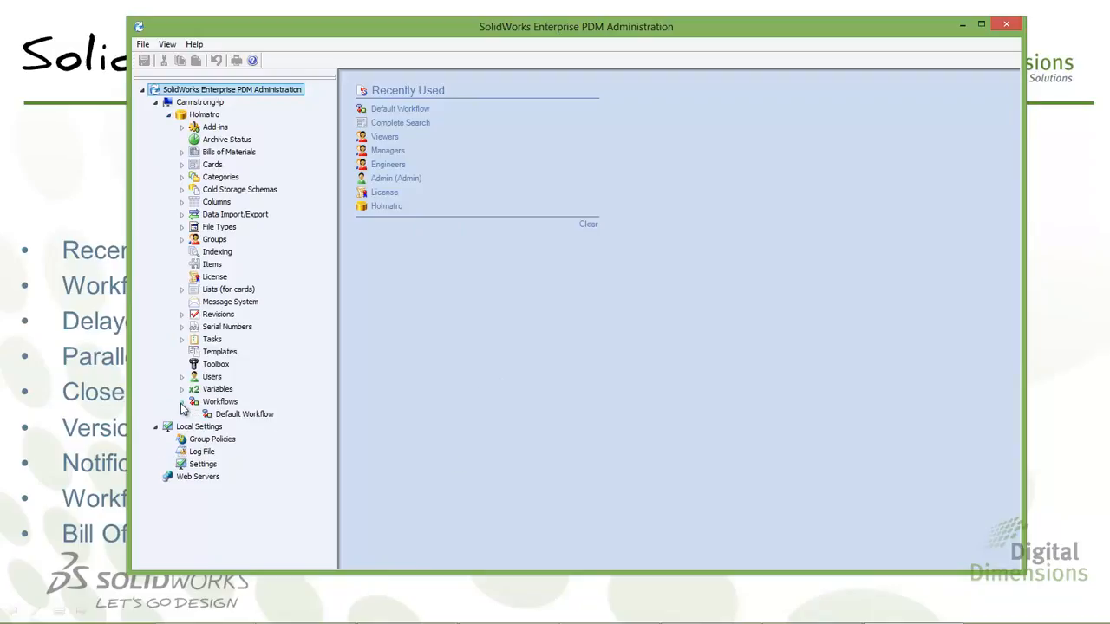
{"action": "double_click", "coordinate": [233, 416]}
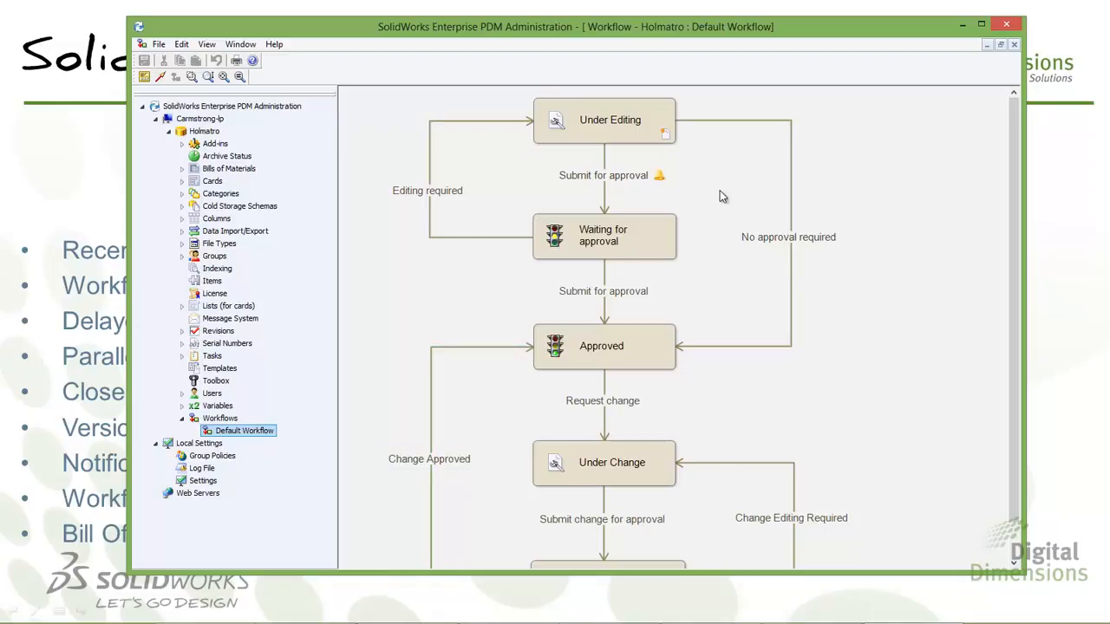
- Examine the states and transitions of the Default Workflow diagram at different zoom levels
{"action": "left_click", "coordinate": [603, 141]}
{"action": "left_click", "coordinate": [657, 234]}
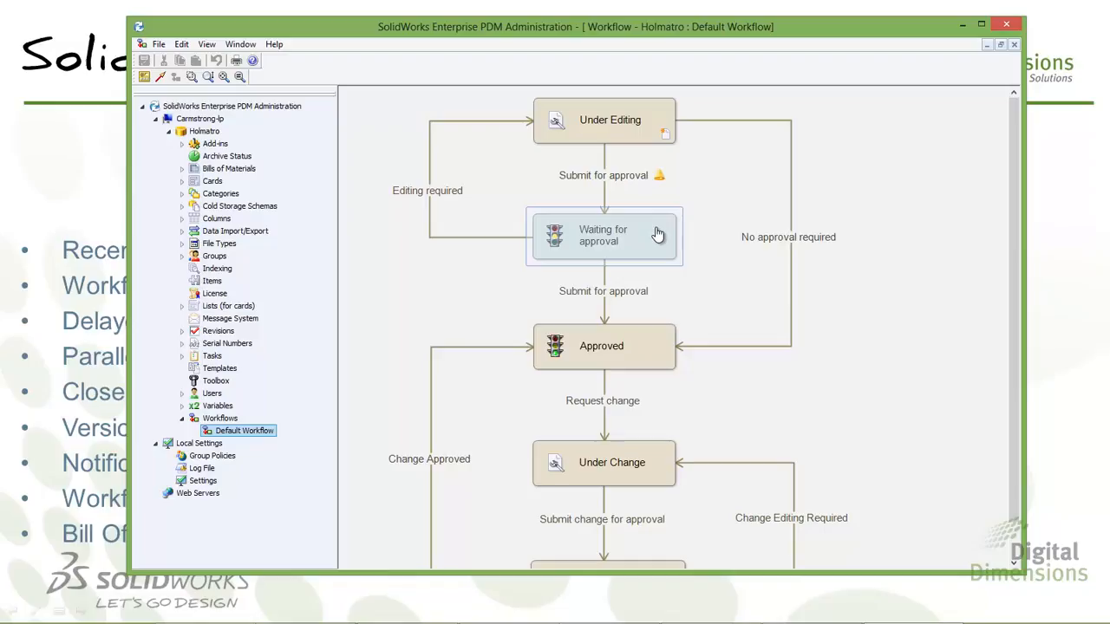
{"action": "left_click", "coordinate": [836, 373]}
{"action": "scroll", "coordinate": [831, 378], "scroll_direction": "down", "scroll_amount": 3}
{"action": "scroll", "coordinate": [815, 372], "scroll_direction": "down", "scroll_amount": 2}
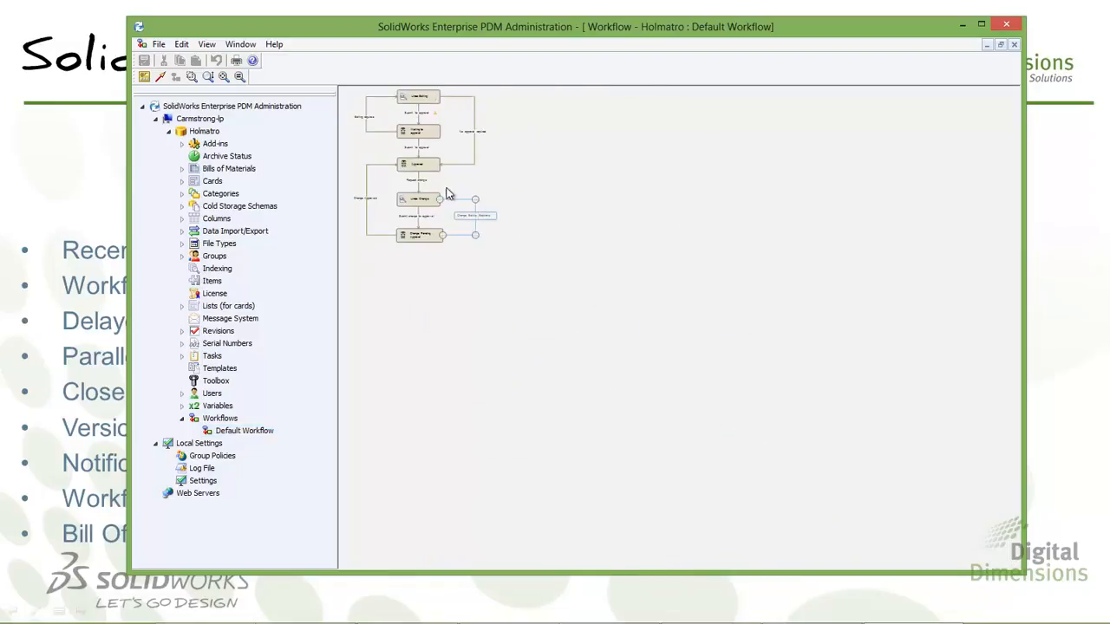
{"action": "scroll", "coordinate": [512, 216], "scroll_direction": "up", "scroll_amount": 5}
{"action": "scroll", "coordinate": [620, 317], "scroll_direction": "down", "scroll_amount": 1}
{"action": "scroll", "coordinate": [568, 307], "scroll_direction": "up", "scroll_amount": 1}
{"action": "scroll", "coordinate": [562, 300], "scroll_direction": "down", "scroll_amount": 4}
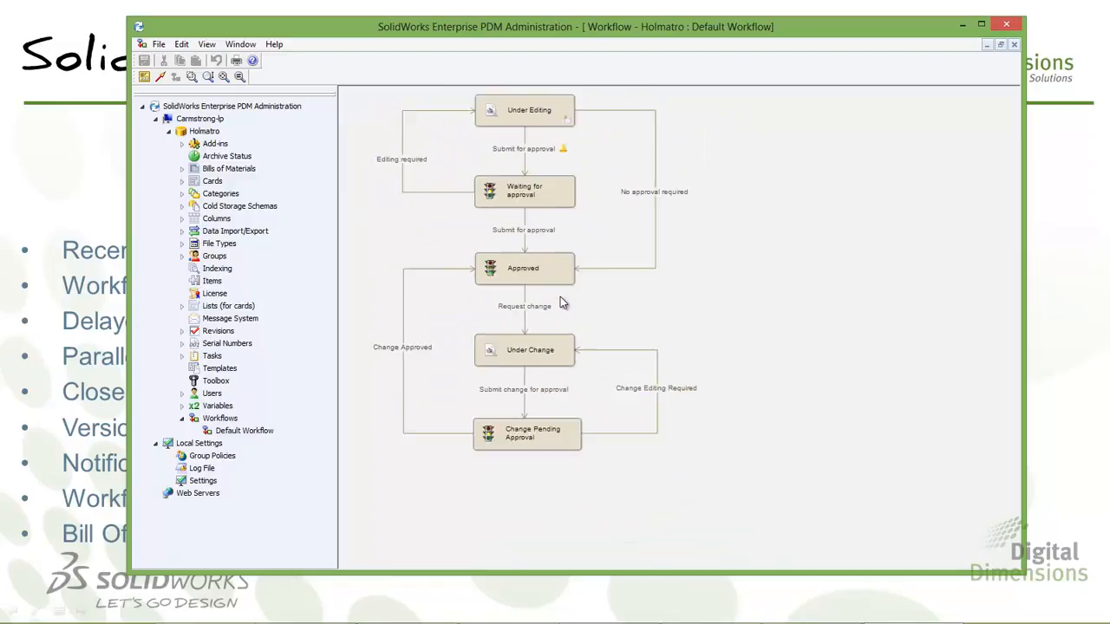
{"action": "scroll", "coordinate": [491, 250], "scroll_direction": "up", "scroll_amount": 5}
{"action": "scroll", "coordinate": [546, 268], "scroll_direction": "down", "scroll_amount": 2}
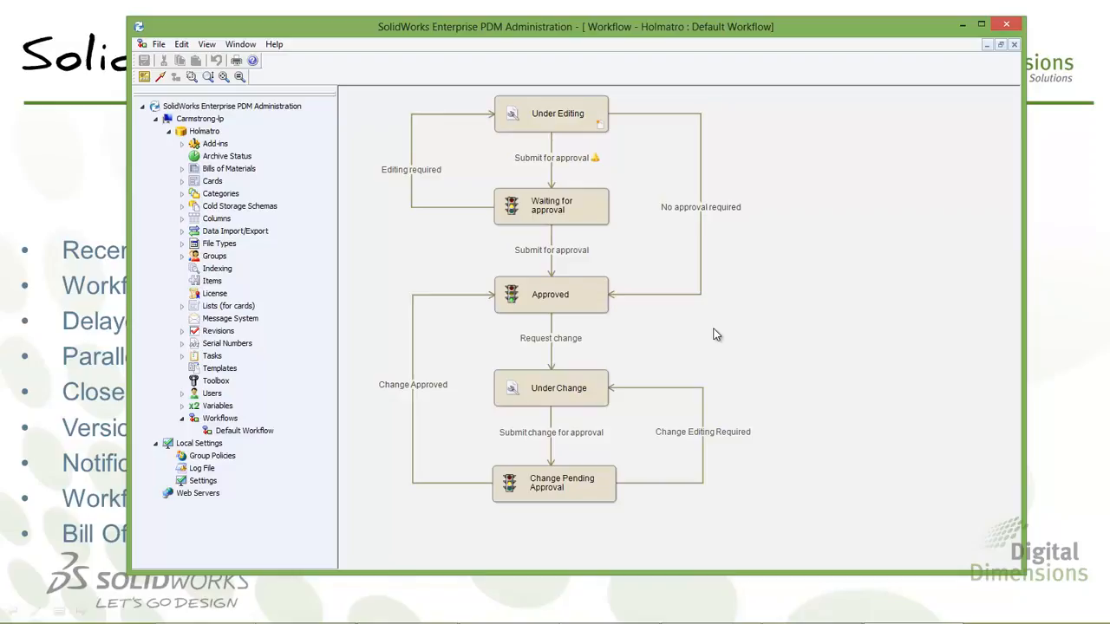
{"action": "scroll", "coordinate": [735, 331], "scroll_direction": "up", "scroll_amount": 1}
{"action": "scroll", "coordinate": [739, 332], "scroll_direction": "down", "scroll_amount": 1}
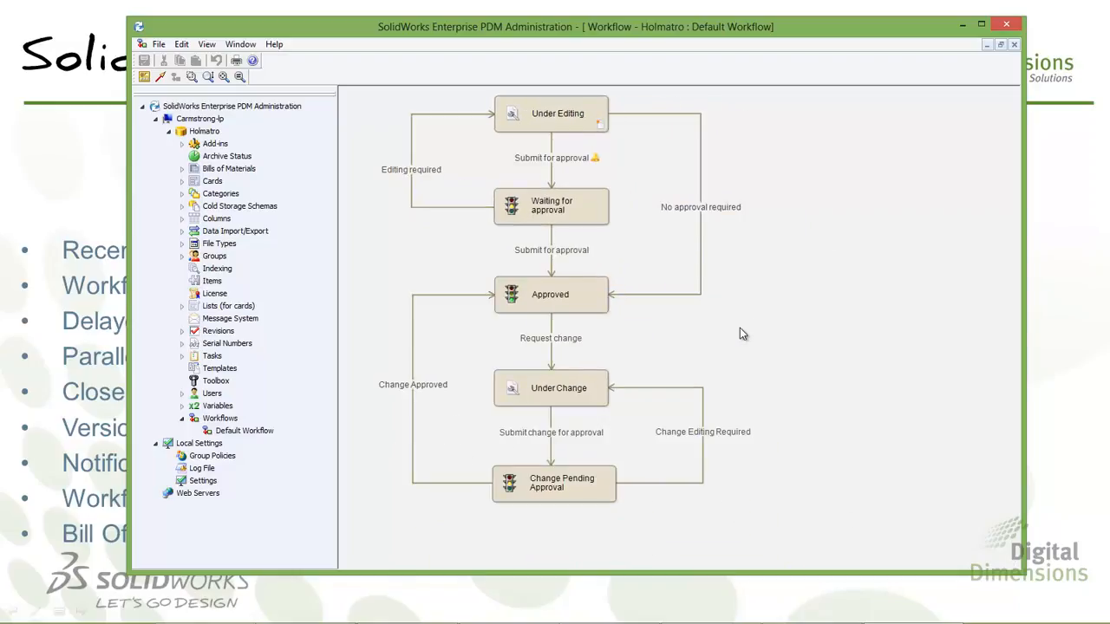
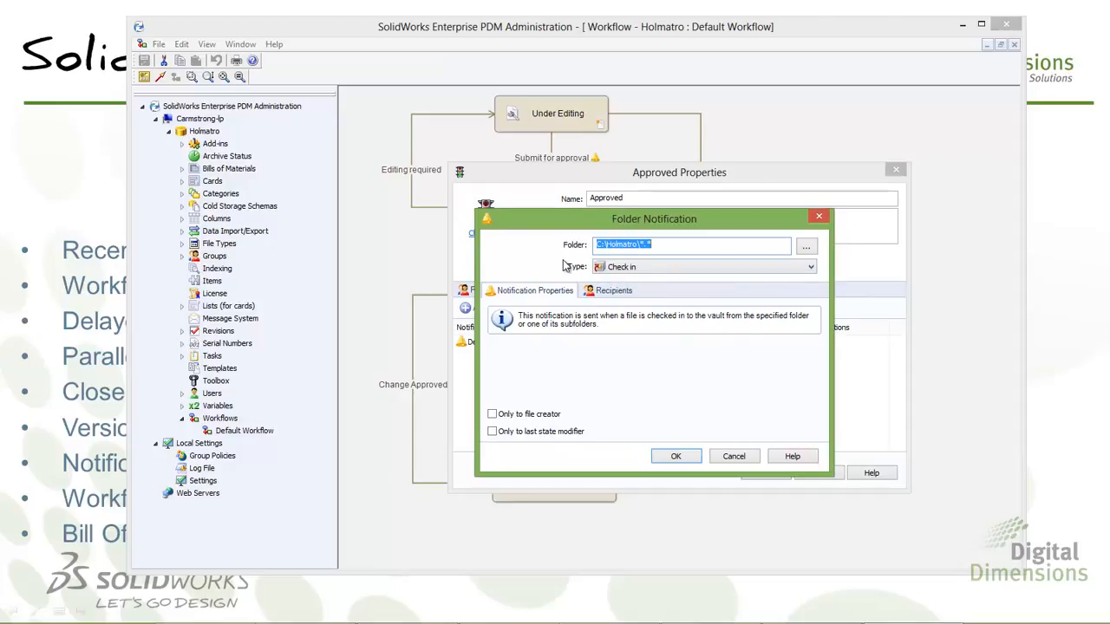
- Set the Approved state's folder notification to type Delayed in State, triggering after 1 day and resending every 2 days
{"action": "left_click", "coordinate": [611, 267]}
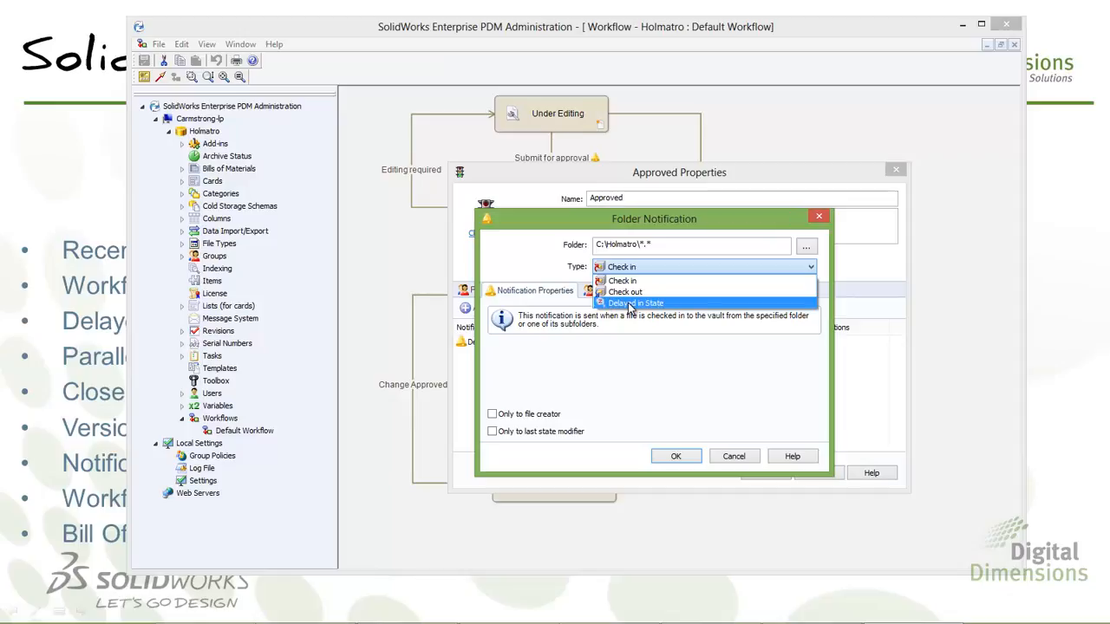
{"action": "left_click", "coordinate": [630, 304]}
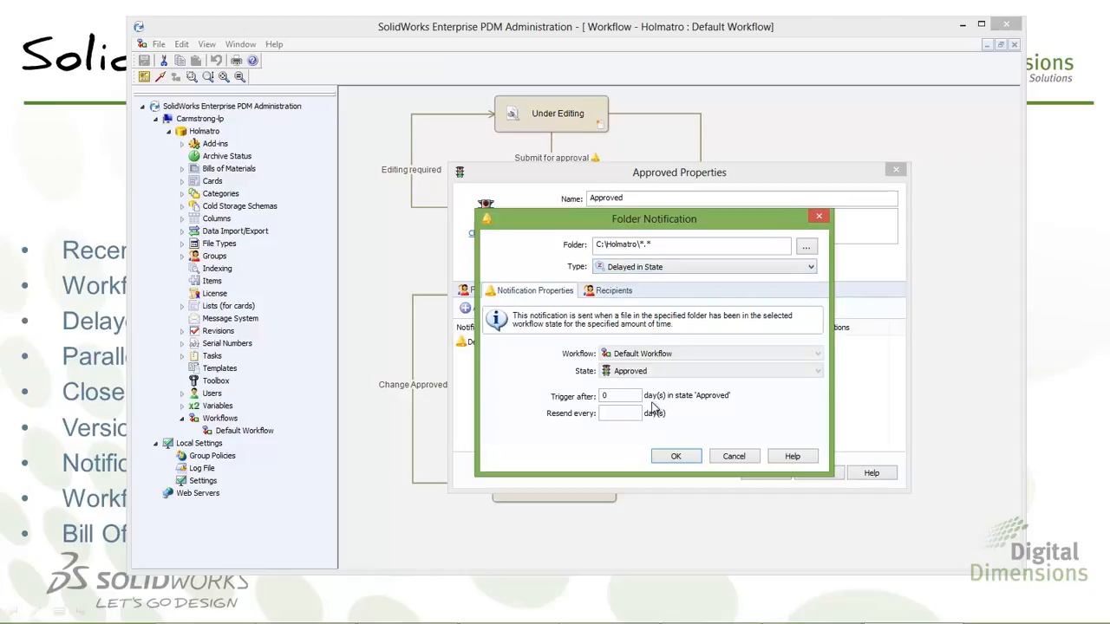
{"action": "double_click", "coordinate": [617, 395]}
{"action": "type", "text": "1"}
{"action": "left_click", "coordinate": [619, 413]}
{"action": "type", "text": "2"}
- Add the Engineers group as recipients of the Delayed in State notification and return to its notification properties
{"action": "left_click", "coordinate": [617, 292]}
{"action": "left_click", "coordinate": [522, 310]}
{"action": "left_click", "coordinate": [507, 261]}
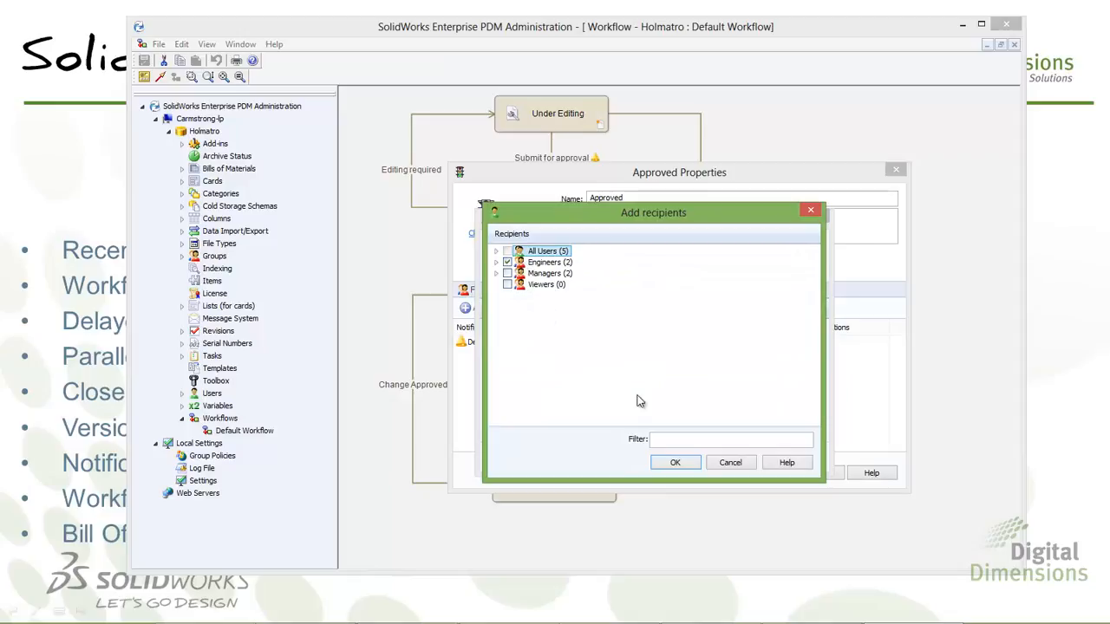
{"action": "left_click", "coordinate": [672, 465]}
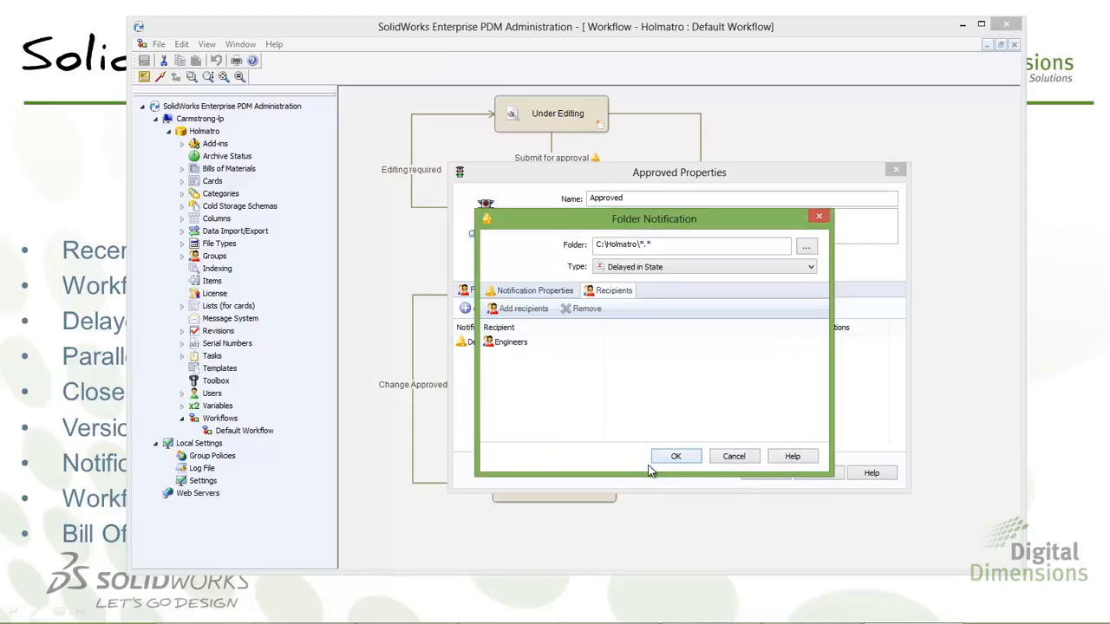
{"action": "left_click", "coordinate": [553, 295]}
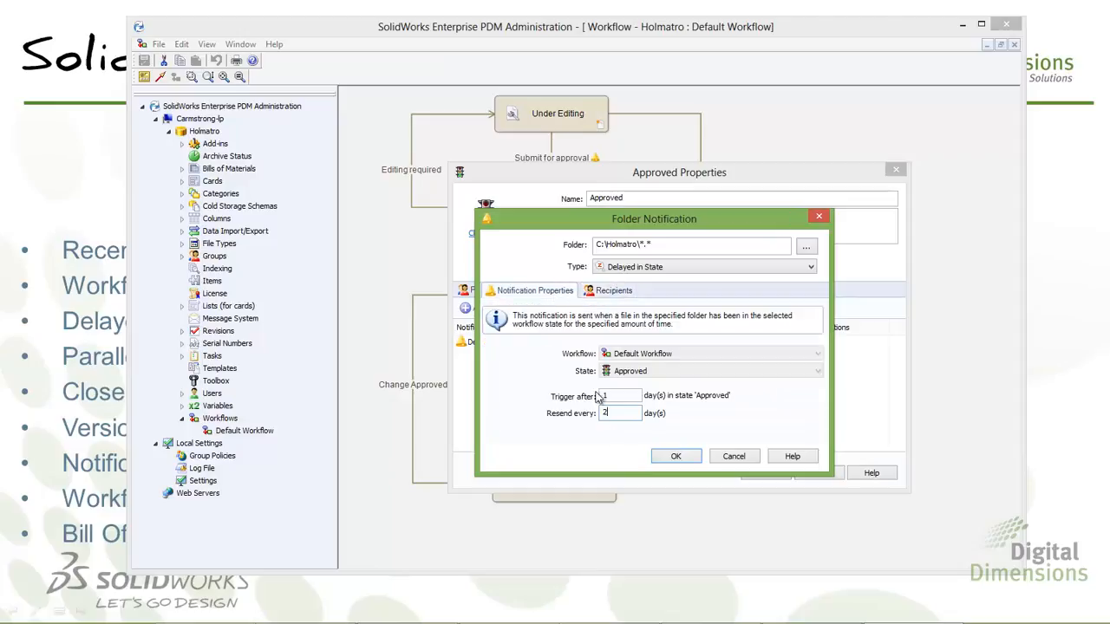
- Try to enter a fractional number of days as the trigger delay of the Delayed in State notification
{"action": "left_click", "coordinate": [632, 409]}
{"action": "key", "text": "shift+Tab"}
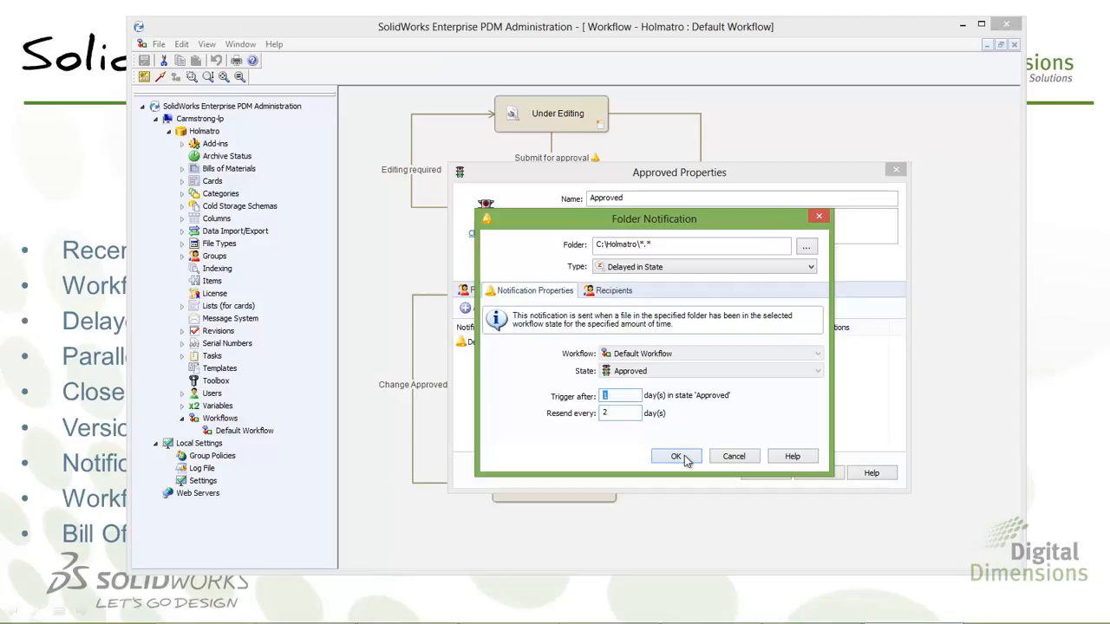
{"action": "type", "text": "5"}
{"action": "key", "text": "BackSpace"}
{"action": "type", "text": "."}
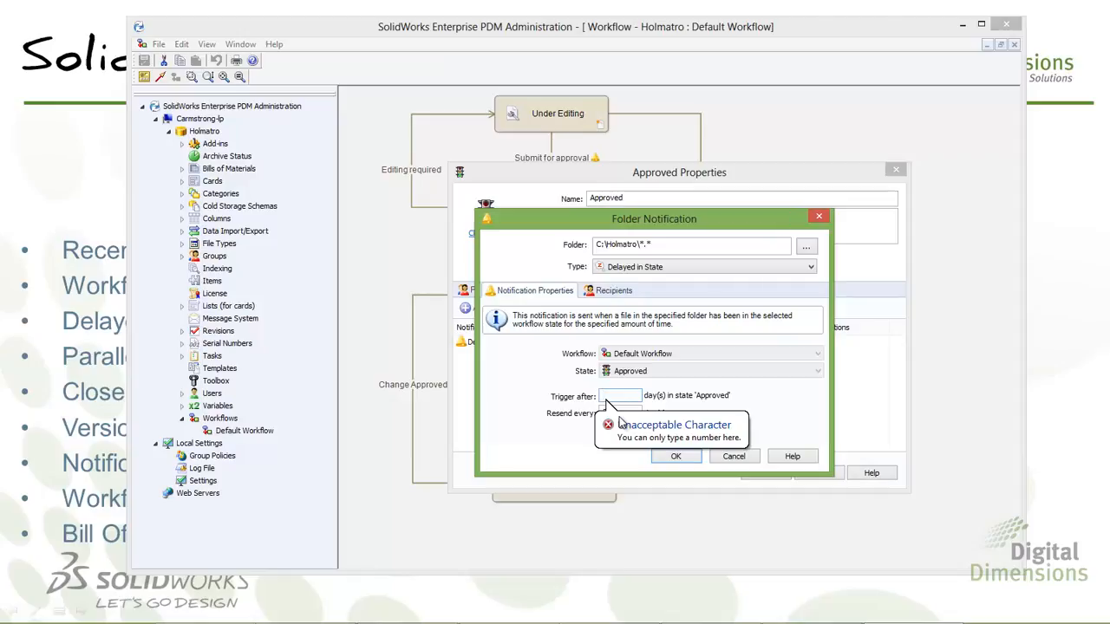
{"action": "left_click", "coordinate": [619, 417]}
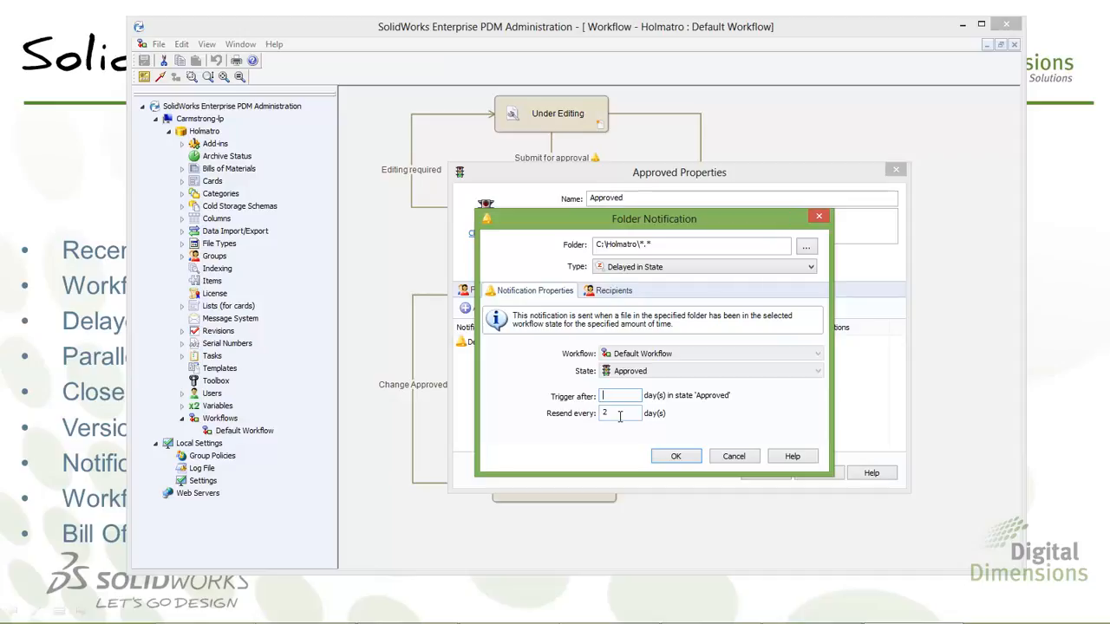
- Set the notification to trigger after 1 day and save both it and the Approved state's properties
{"action": "type", "text": "1"}
{"action": "left_click", "coordinate": [681, 461]}
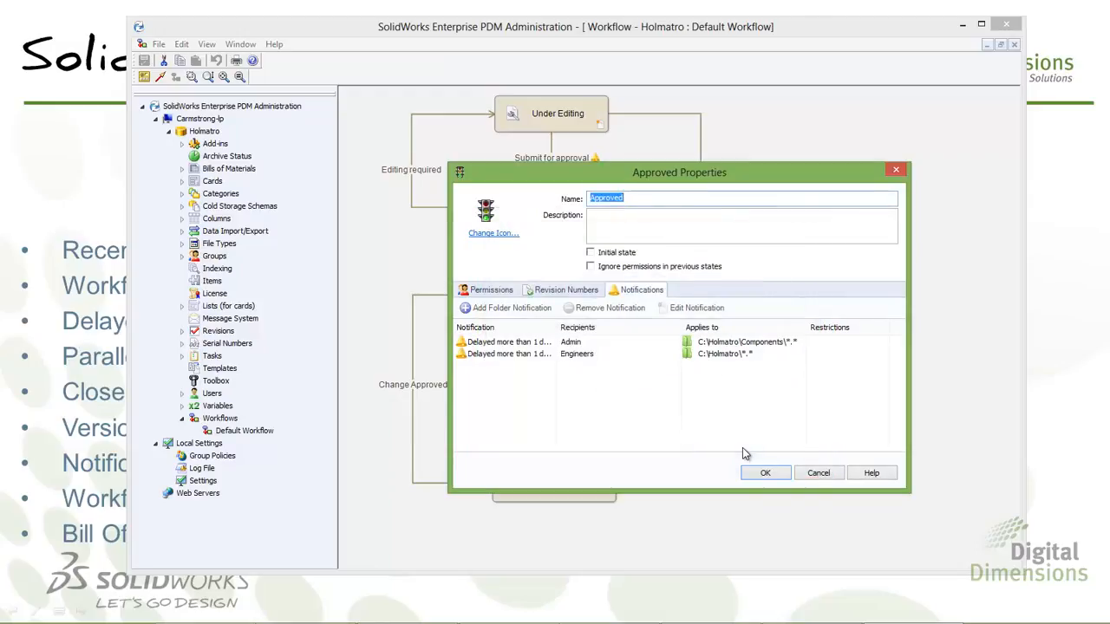
{"action": "left_click", "coordinate": [763, 472]}
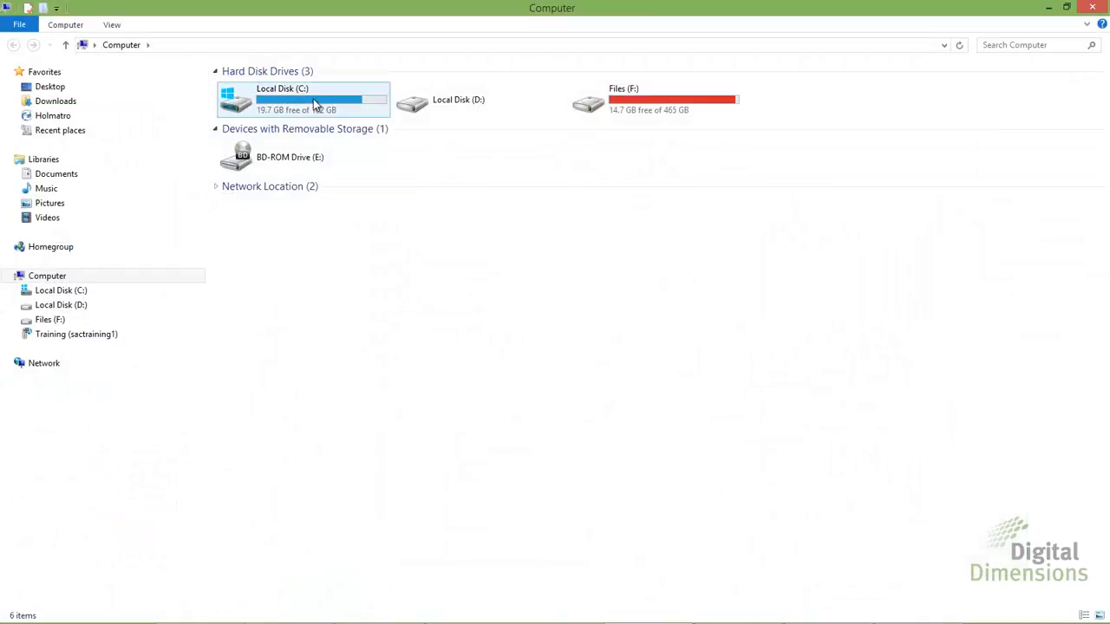
- In File Explorer, open the Holmatro vault folder on Local Disk (C:) and start a custom file notification for HandRail-2
{"action": "double_click", "coordinate": [264, 99]}
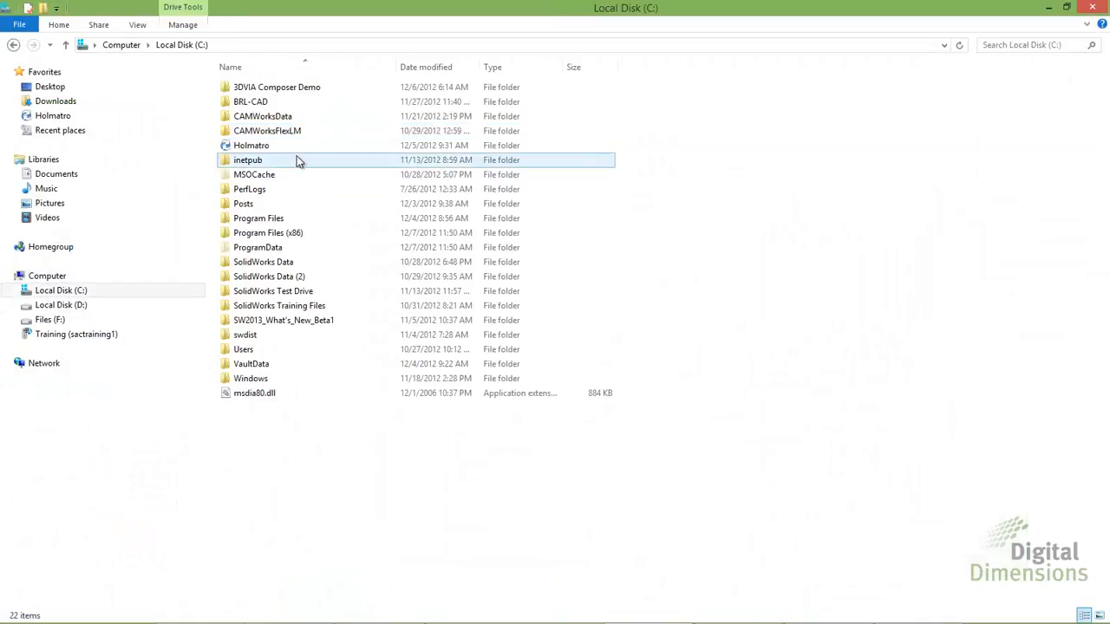
{"action": "double_click", "coordinate": [252, 146]}
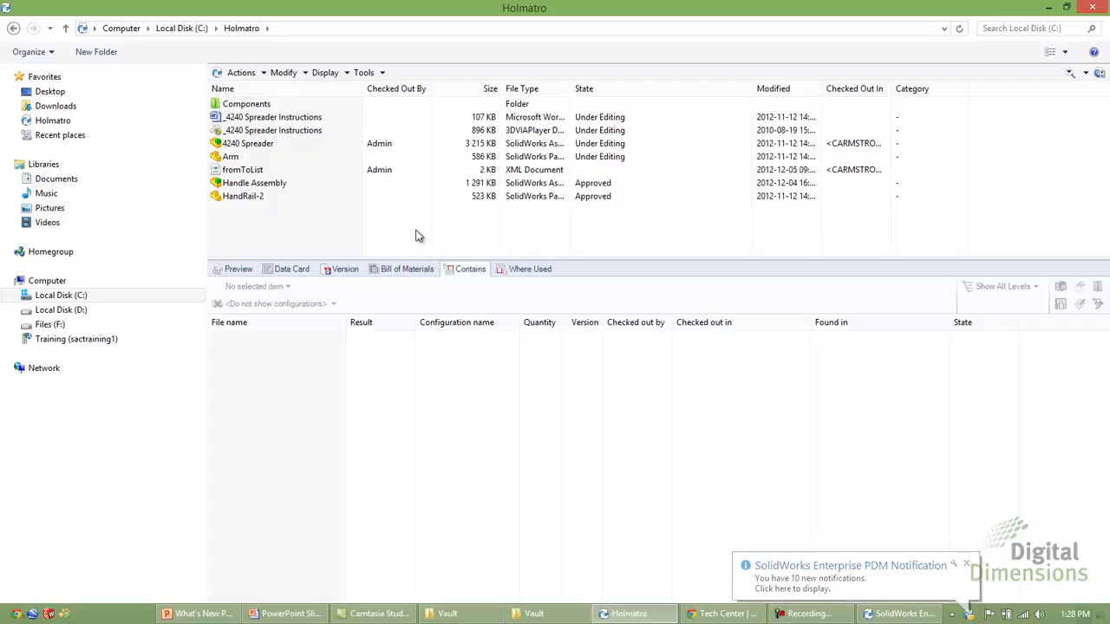
{"action": "left_click", "coordinate": [251, 199]}
{"action": "right_click", "coordinate": [254, 202]}
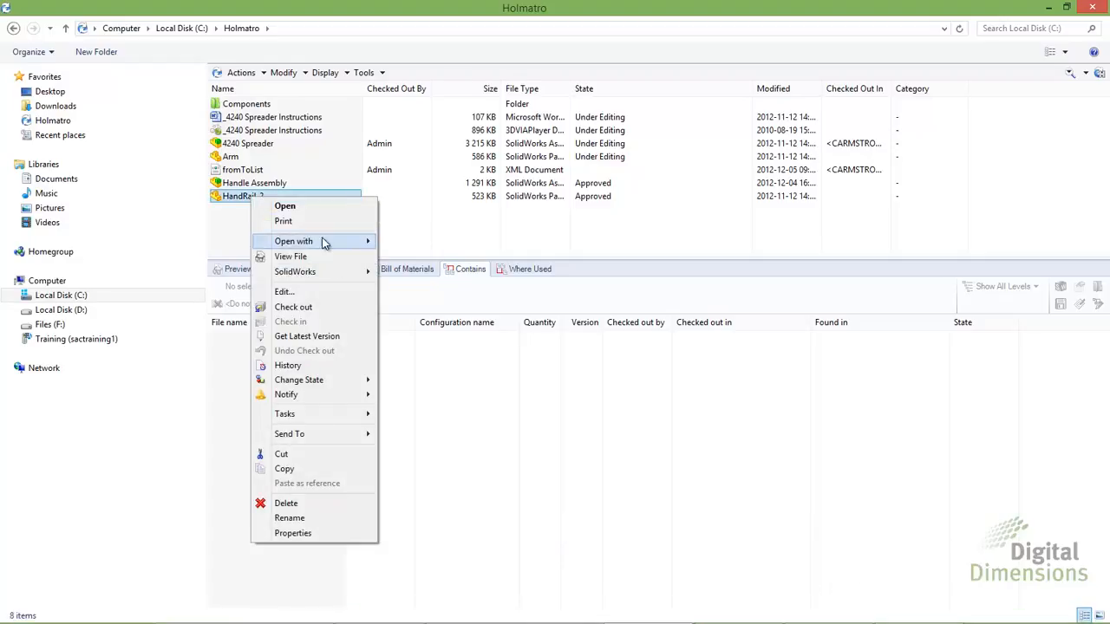
{"action": "mouse_move", "coordinate": [347, 398]}
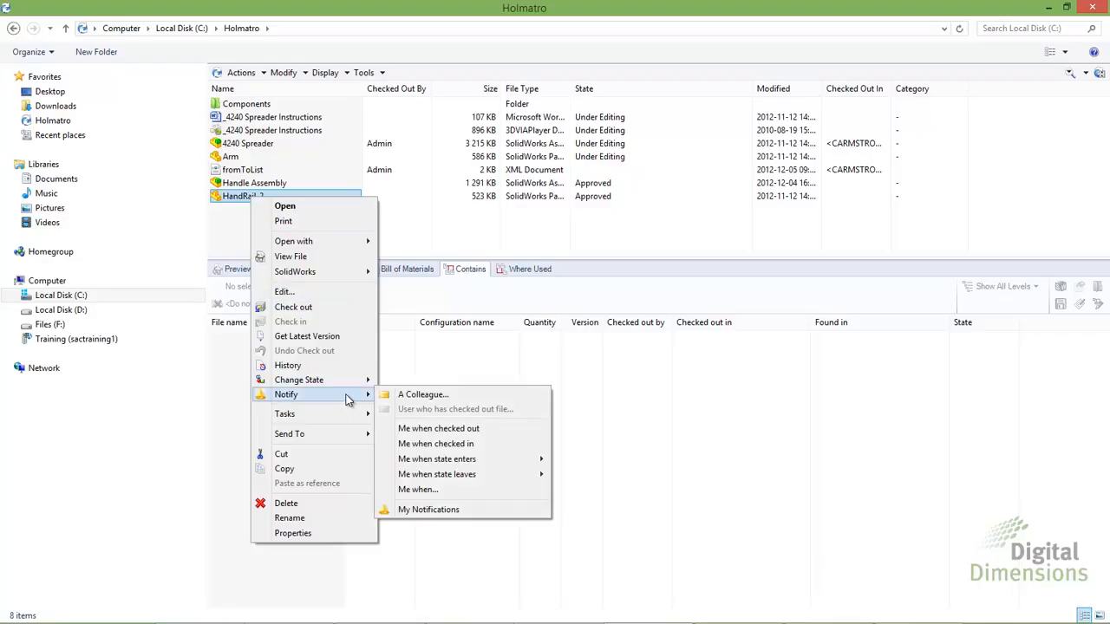
{"action": "left_click", "coordinate": [419, 490]}
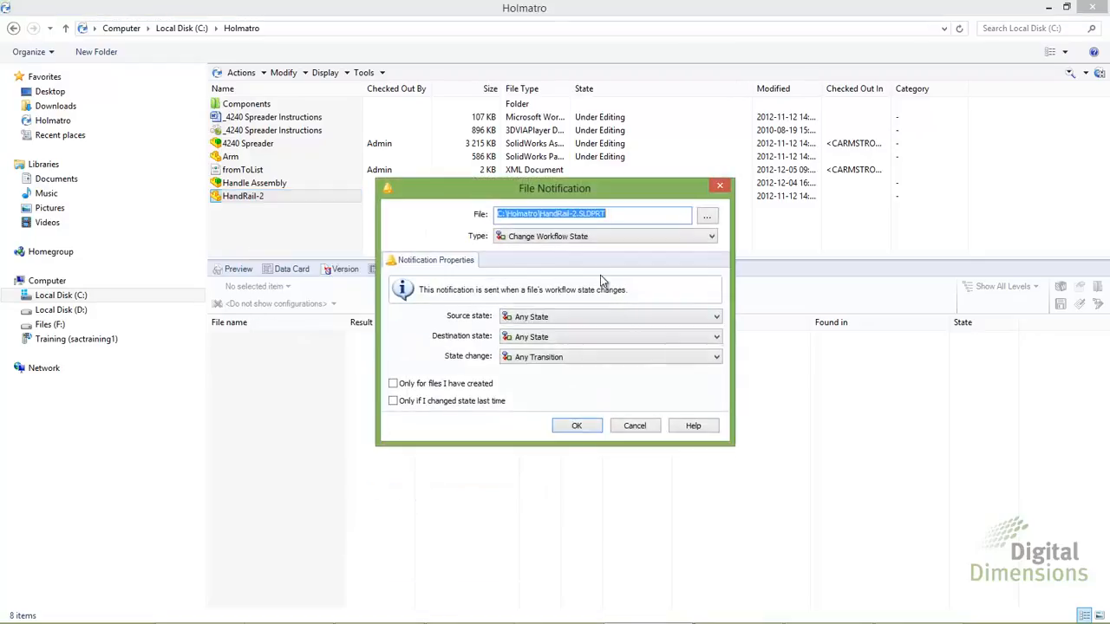
- Set the HandRail-2 notification's type to Delayed in State, triggering after 1 day in the Approved state
{"action": "left_click", "coordinate": [577, 238]}
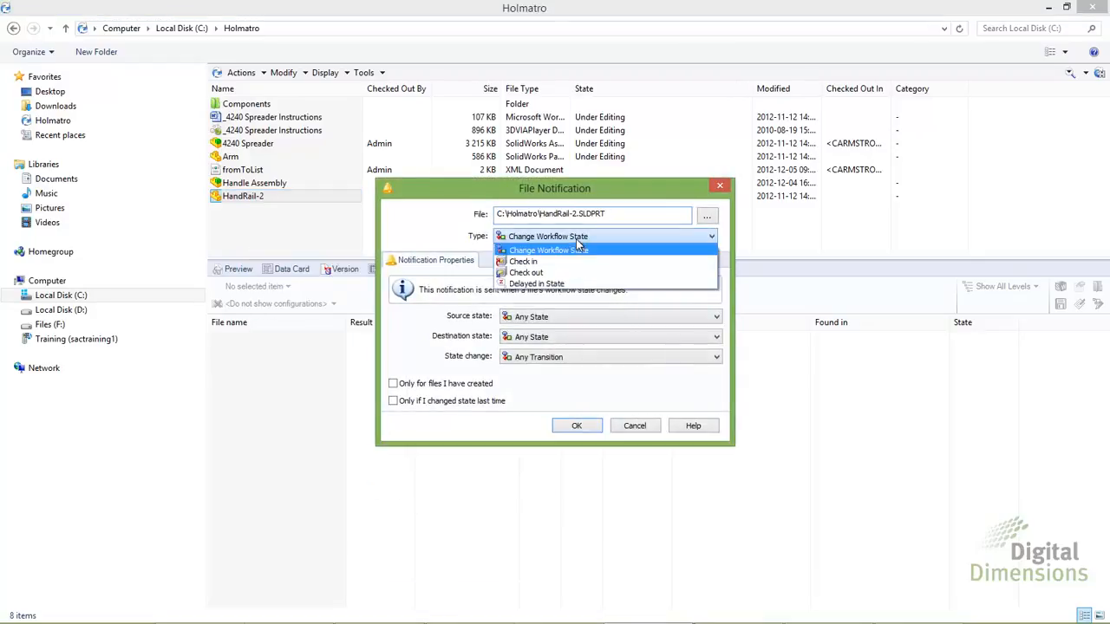
{"action": "left_click", "coordinate": [524, 284]}
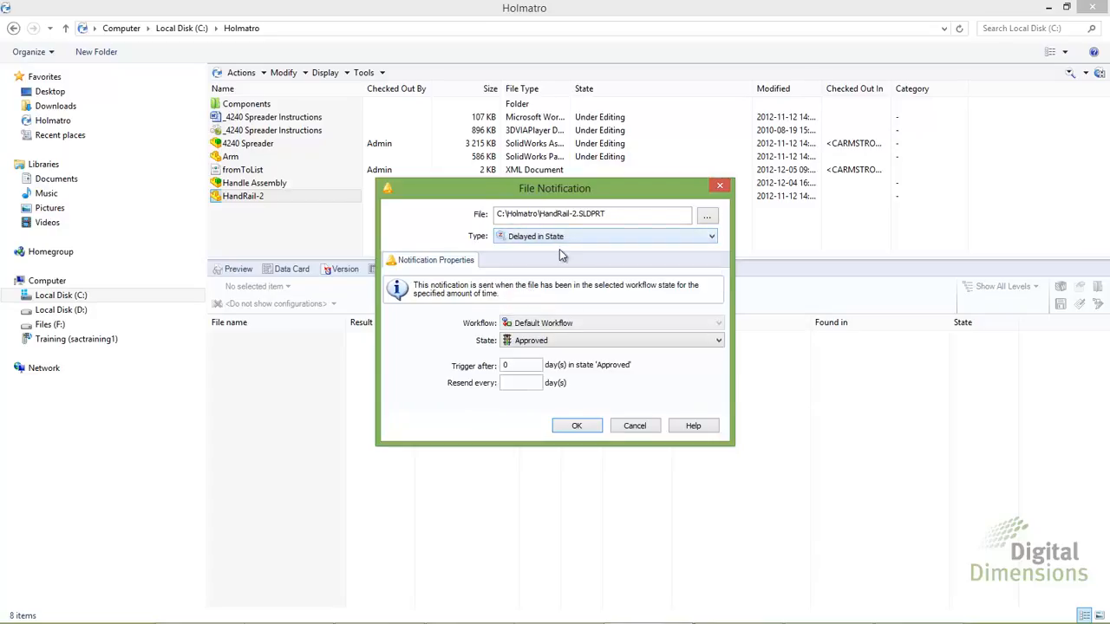
{"action": "double_click", "coordinate": [516, 365]}
{"action": "type", "text": "1"}
{"action": "left_click", "coordinate": [528, 384]}
{"action": "key", "text": "shift+Tab"}
{"action": "key", "text": "Tab"}
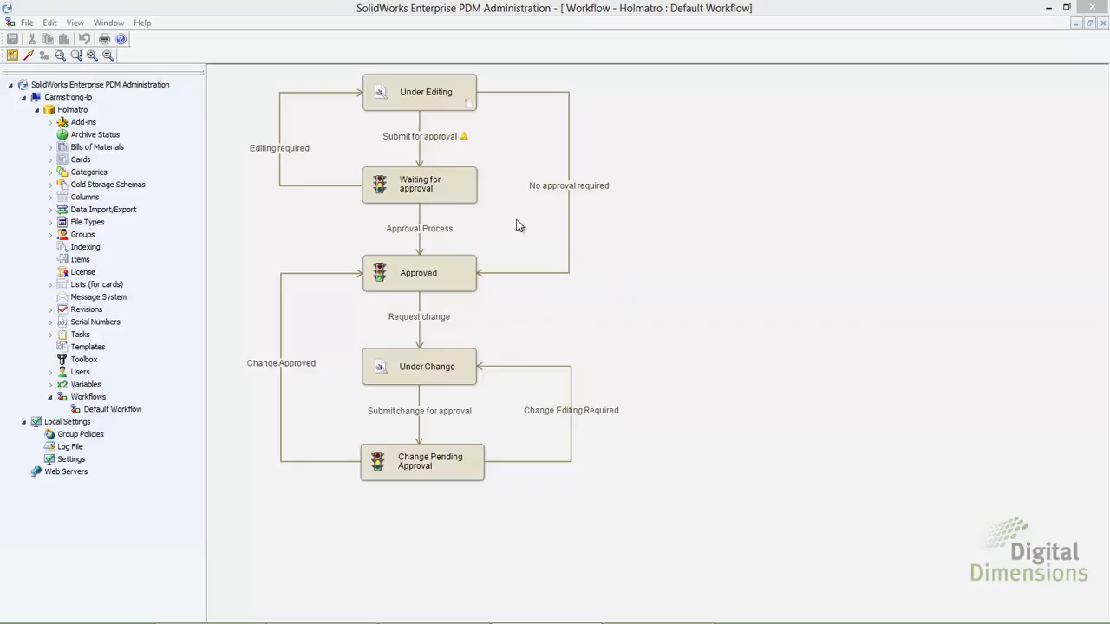
- Delete the Approval Process transition between the Waiting for approval and Approved states
{"action": "left_click", "coordinate": [438, 246]}
{"action": "right_click", "coordinate": [439, 233]}
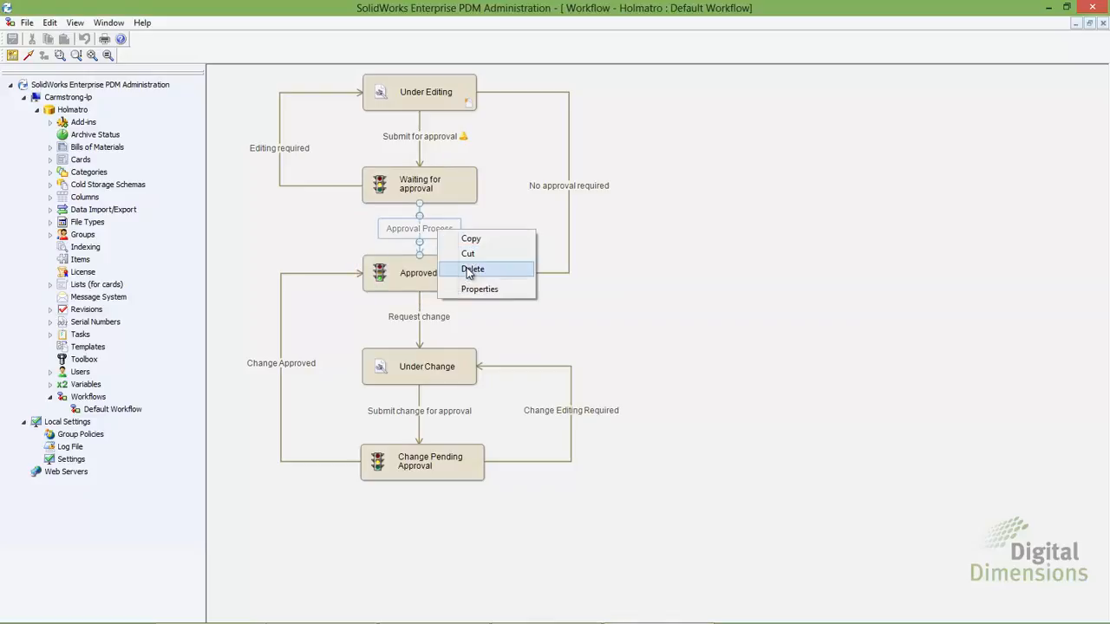
{"action": "left_click", "coordinate": [470, 271]}
- Create a transition from Waiting for approval to Approved, named Multi-Stage Approval, with its type set to Parallel
{"action": "right_click", "coordinate": [438, 233]}
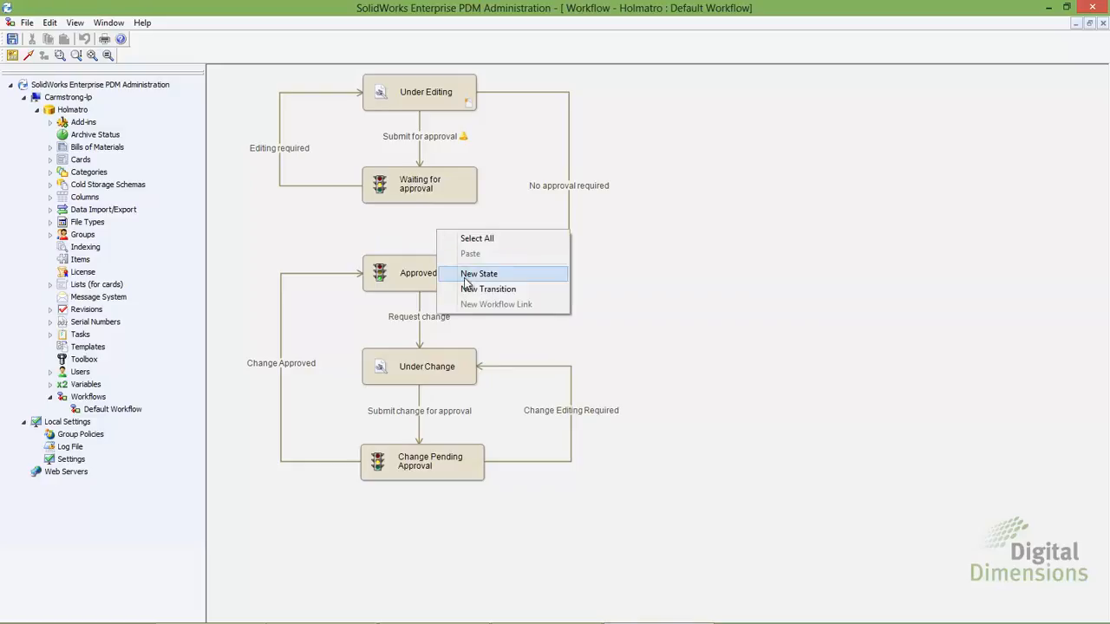
{"action": "left_click", "coordinate": [468, 291]}
{"action": "left_click", "coordinate": [468, 288]}
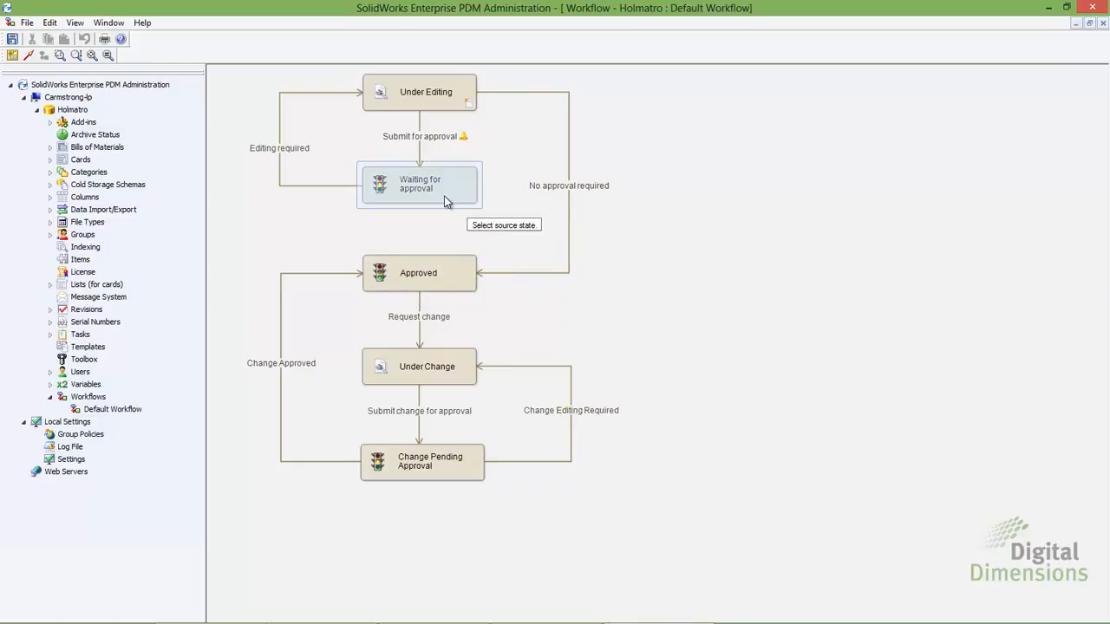
{"action": "left_click", "coordinate": [460, 280]}
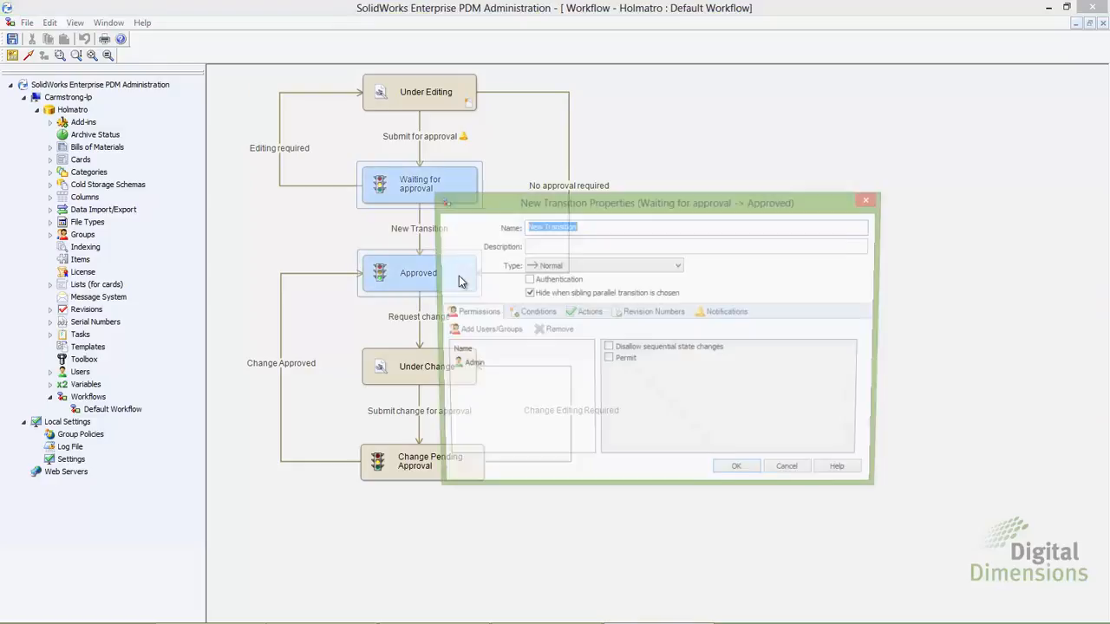
{"action": "type", "text": "M"}
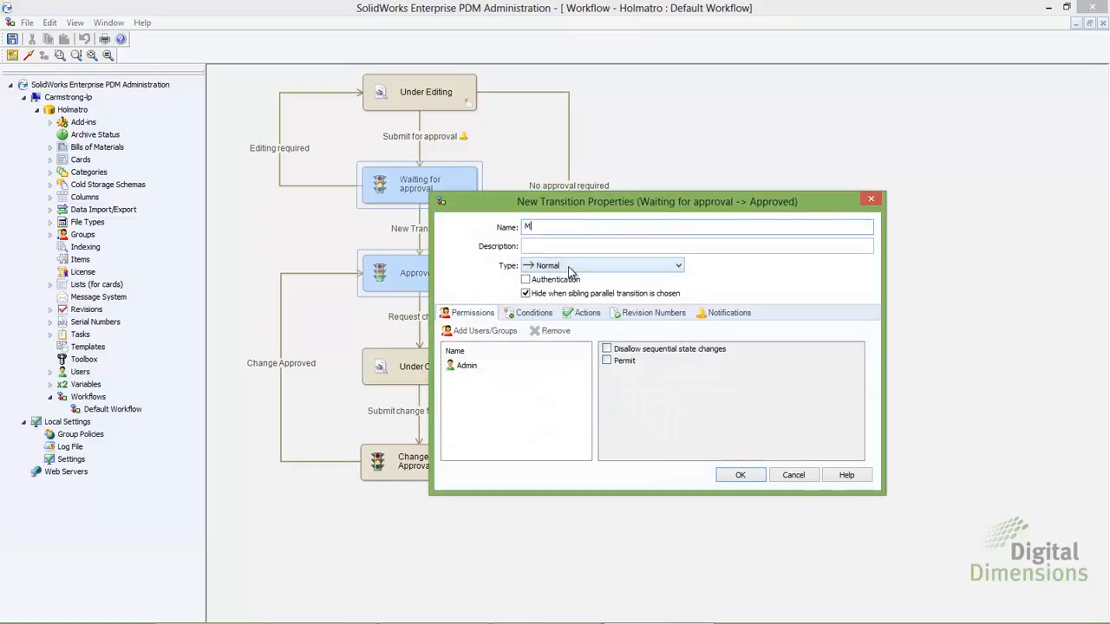
{"action": "type", "text": "ulti-Stage "}
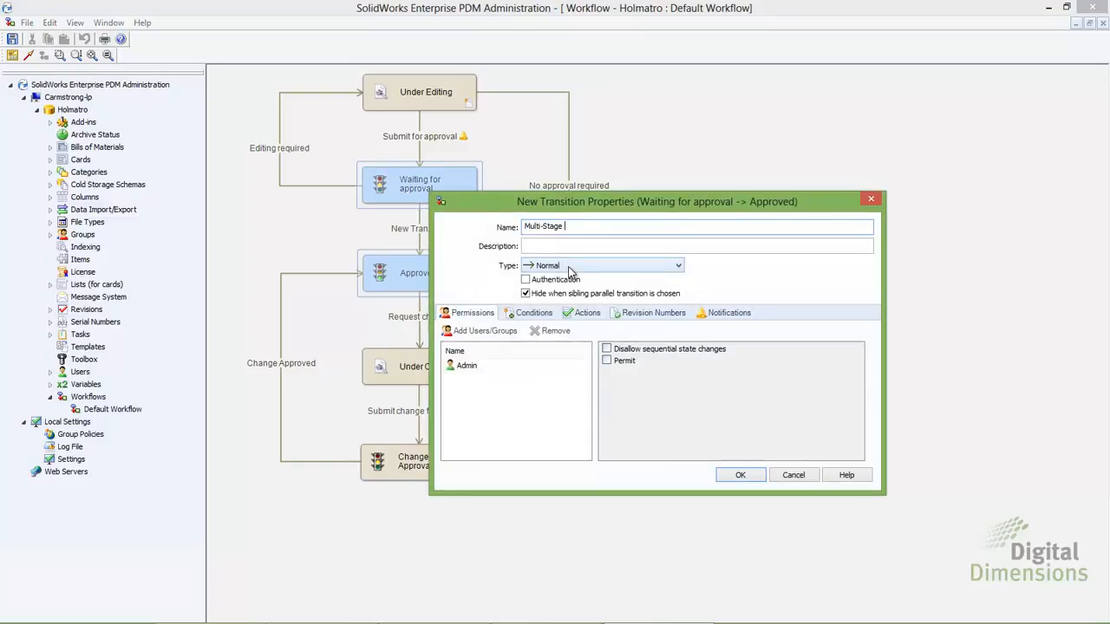
{"action": "type", "text": "Approval"}
{"action": "left_click", "coordinate": [533, 267]}
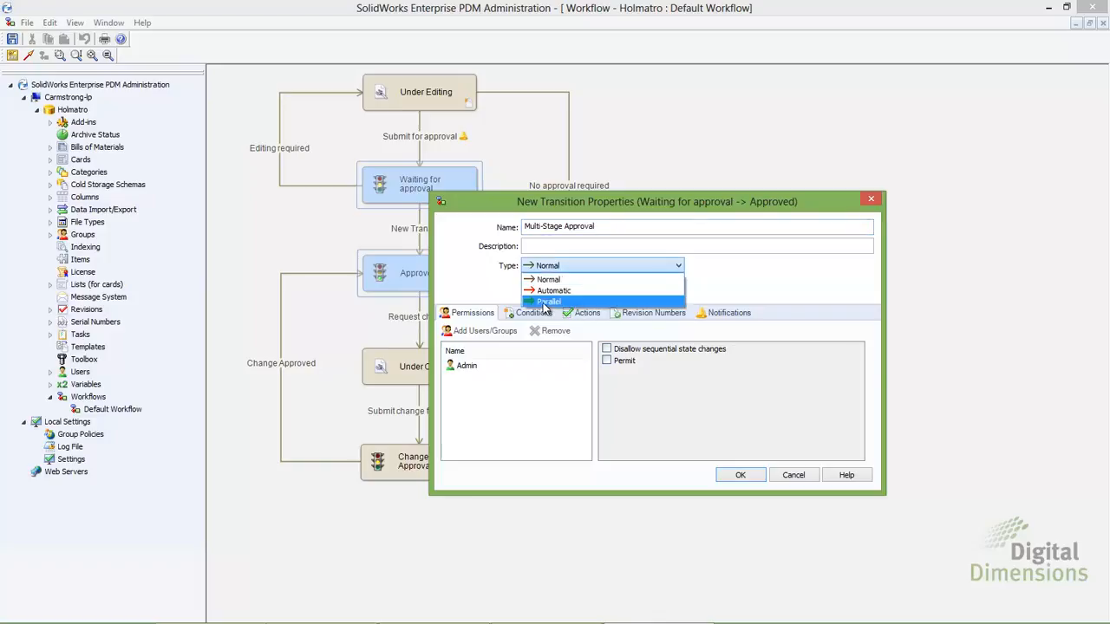
{"action": "left_click", "coordinate": [549, 303]}
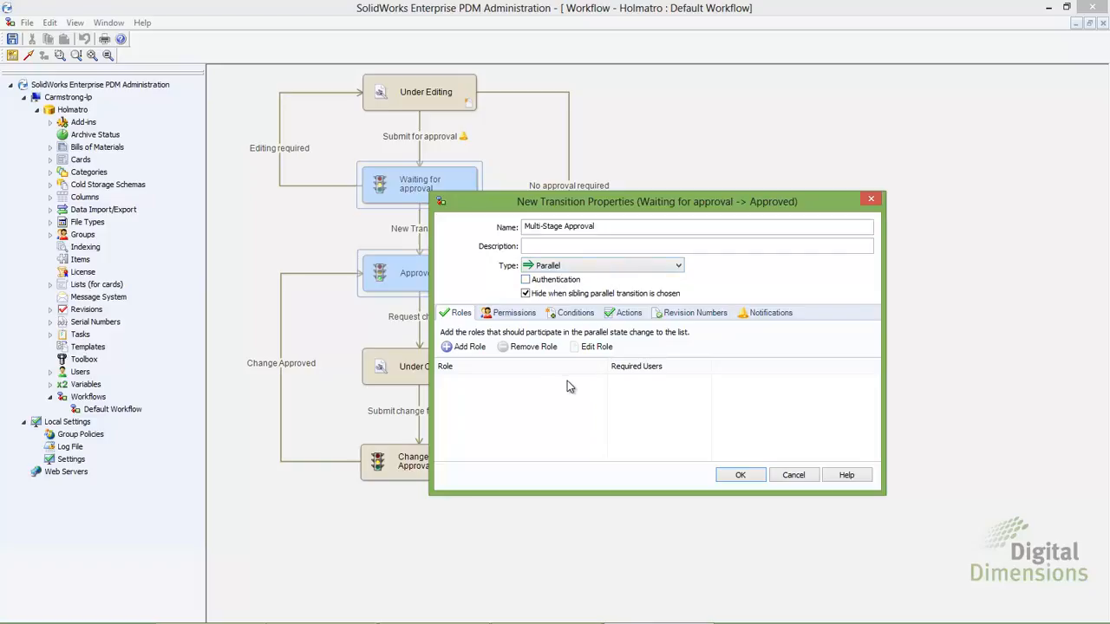
- Add a Managers role to the parallel transition, containing both users of the Managers group with 1 required user
{"action": "left_click", "coordinate": [453, 348]}
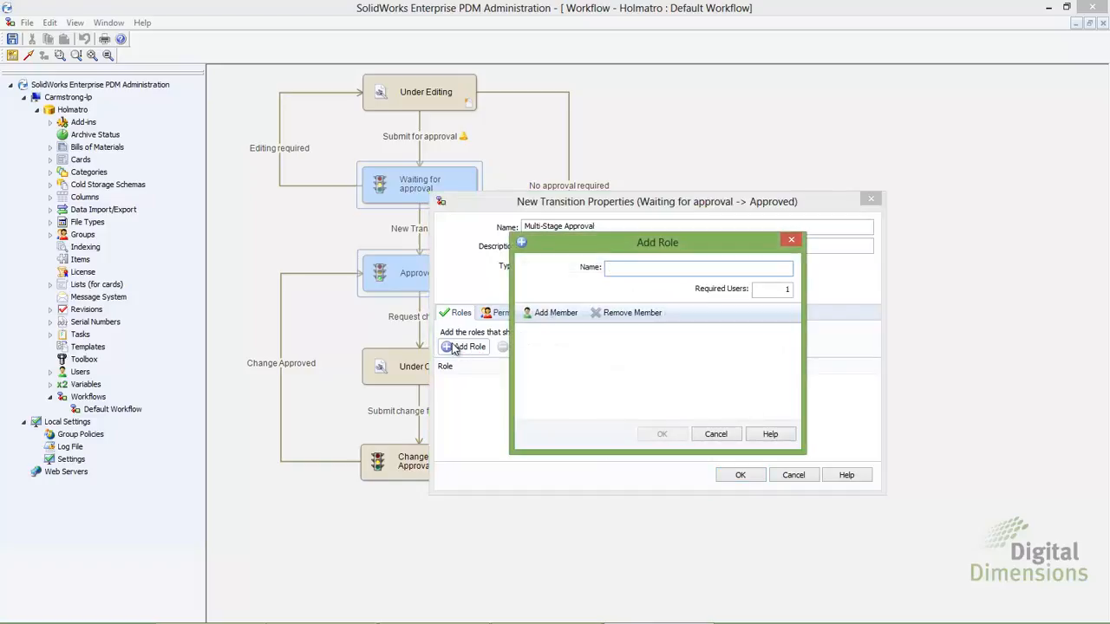
{"action": "type", "text": "Managers"}
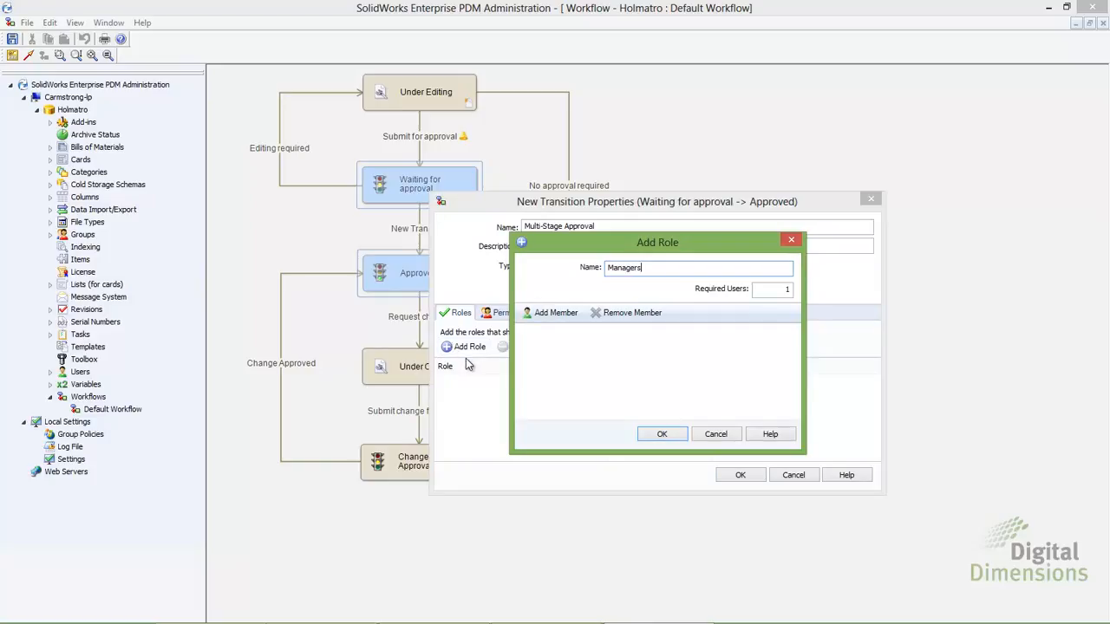
{"action": "left_click", "coordinate": [548, 313]}
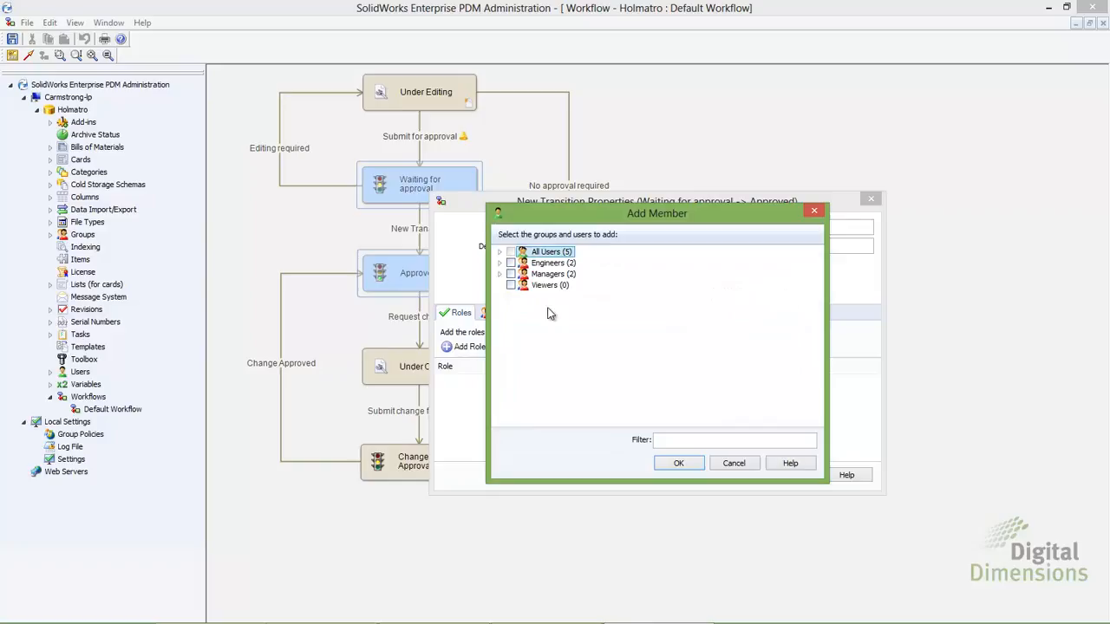
{"action": "left_click", "coordinate": [499, 274]}
{"action": "left_click", "coordinate": [523, 296]}
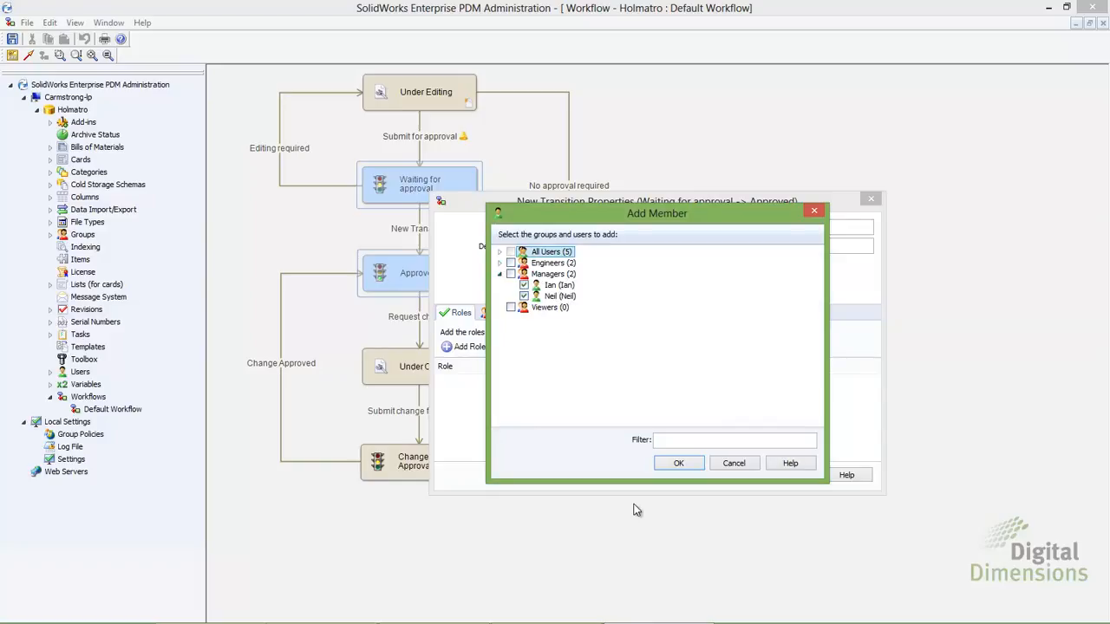
{"action": "left_click", "coordinate": [668, 465]}
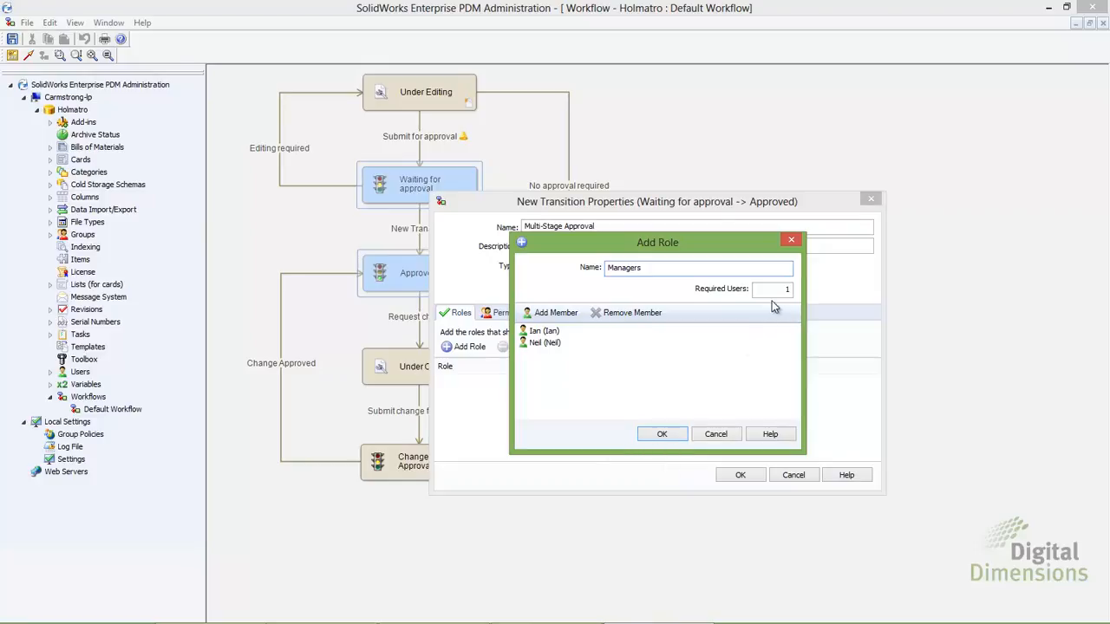
{"action": "left_click_drag", "start_coordinate": [777, 290], "coordinate": [796, 297]}
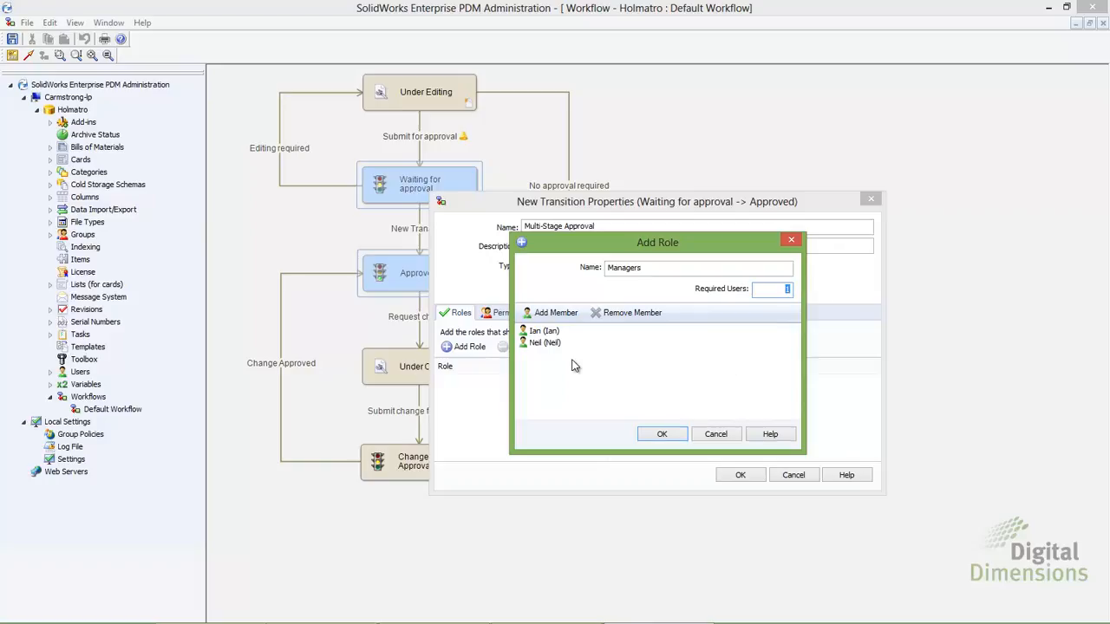
{"action": "left_click", "coordinate": [654, 433]}
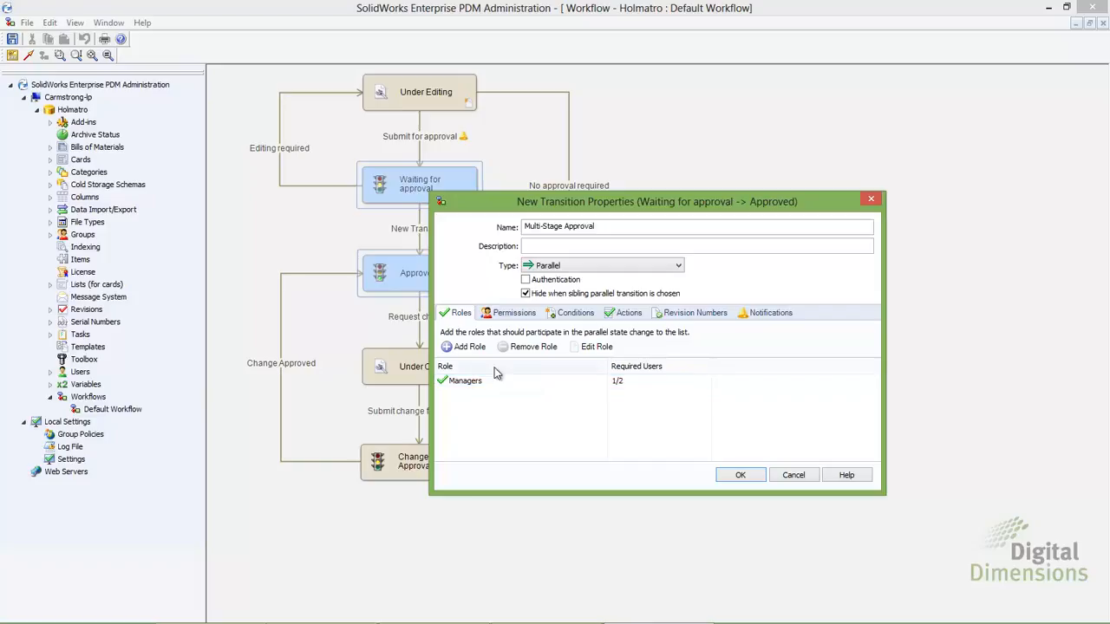
- Add an Engineers role to the parallel transition, containing both users of the Engineers group with 1 required user
{"action": "left_click", "coordinate": [462, 347]}
{"action": "type", "text": "Engineers"}
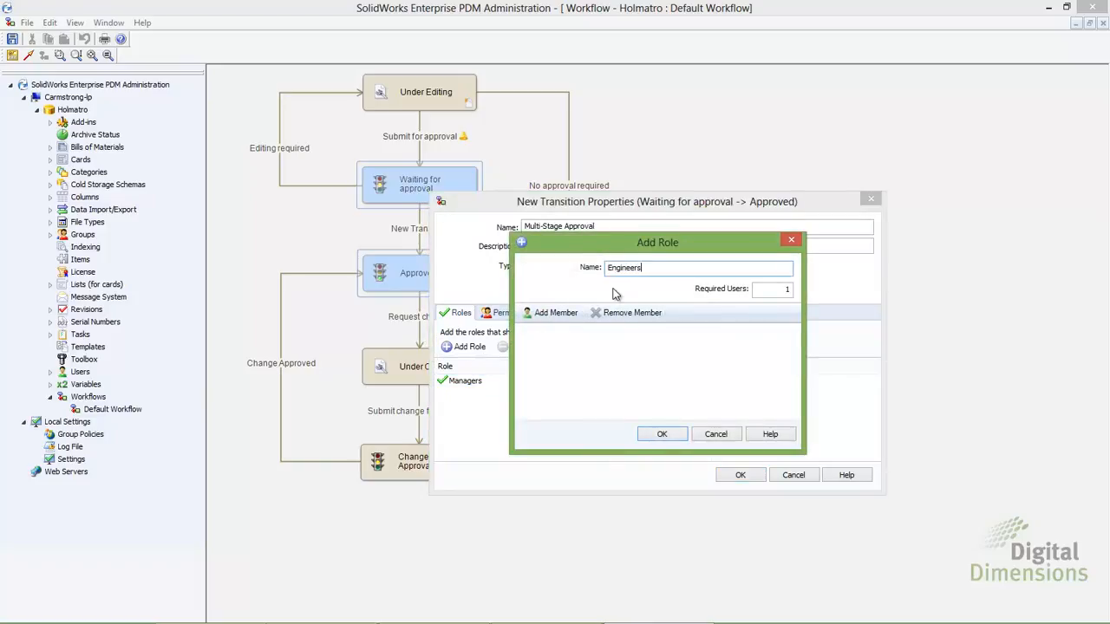
{"action": "left_click", "coordinate": [556, 313]}
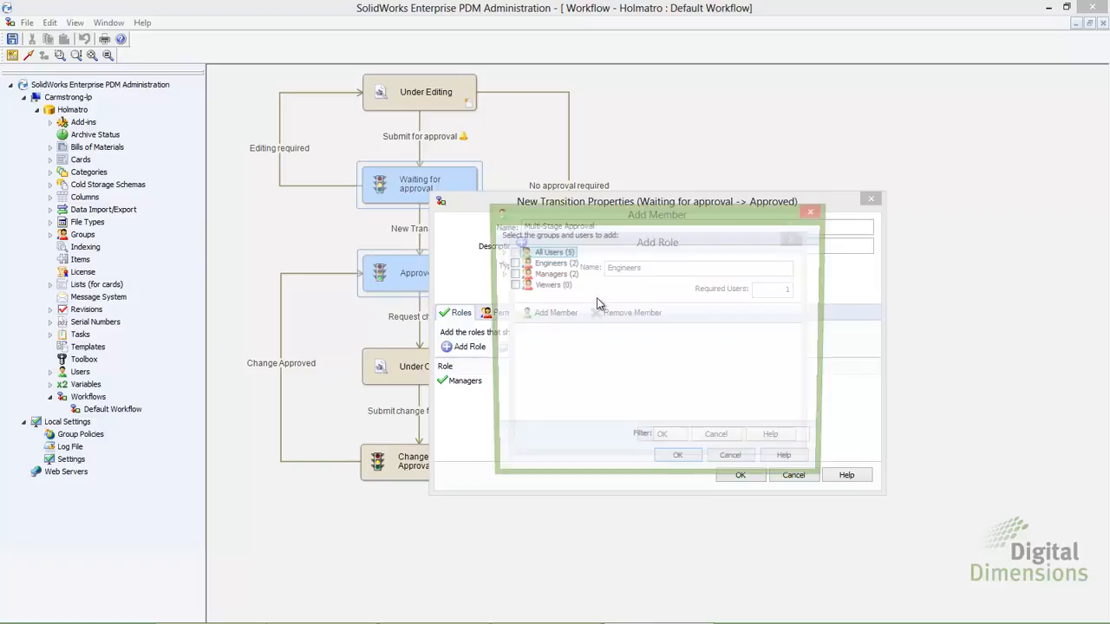
{"action": "left_click", "coordinate": [499, 263]}
{"action": "left_click", "coordinate": [524, 274]}
{"action": "left_click", "coordinate": [523, 285]}
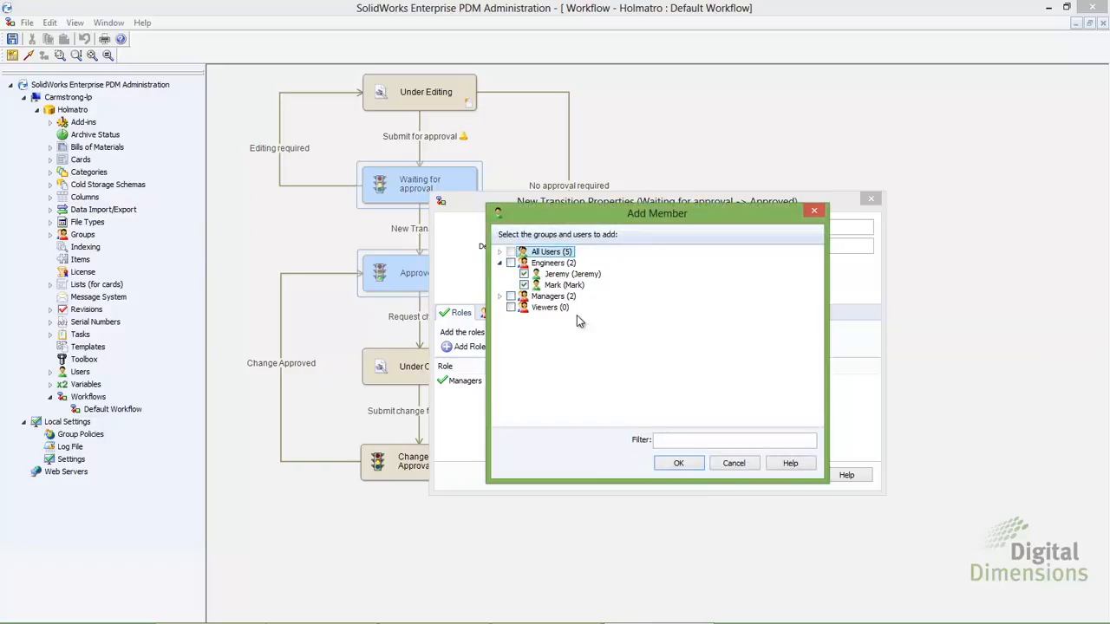
{"action": "left_click", "coordinate": [694, 468]}
{"action": "double_click", "coordinate": [781, 291]}
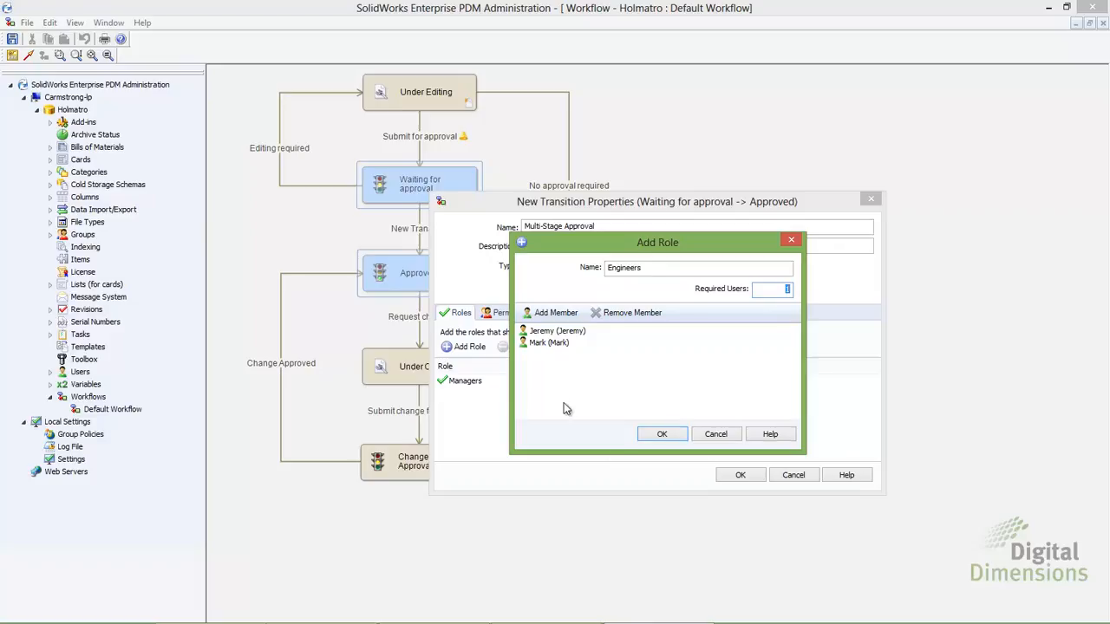
{"action": "left_click", "coordinate": [650, 434]}
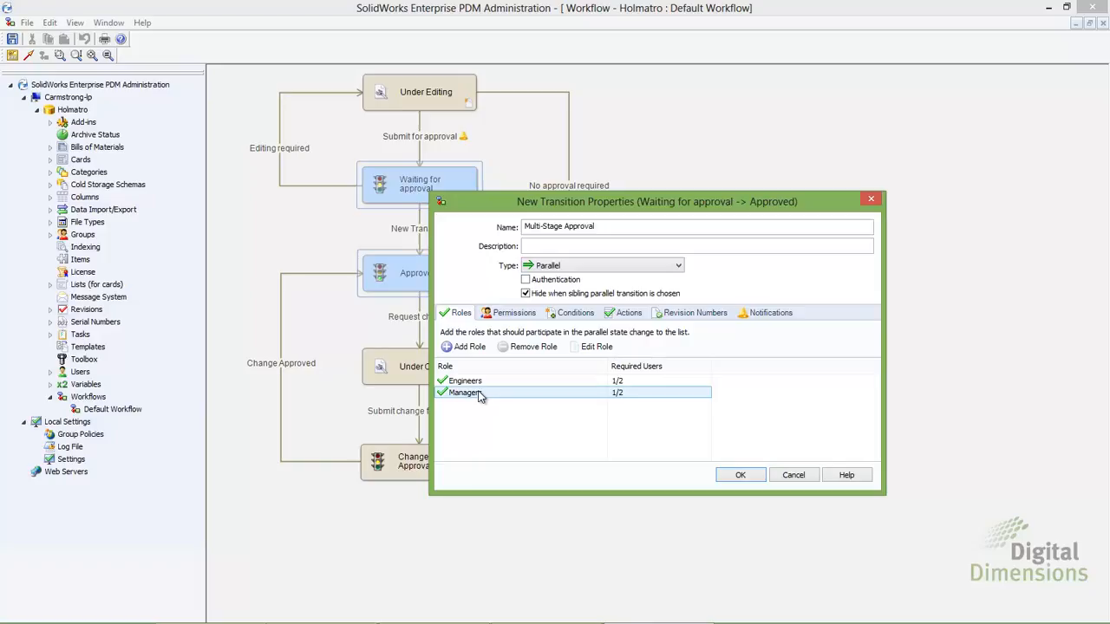
- Add the Engineers and Managers groups plus the Admin user to the Multi-Stage Approval transition's permissions
{"action": "left_click", "coordinate": [511, 316]}
{"action": "left_click", "coordinate": [482, 330]}
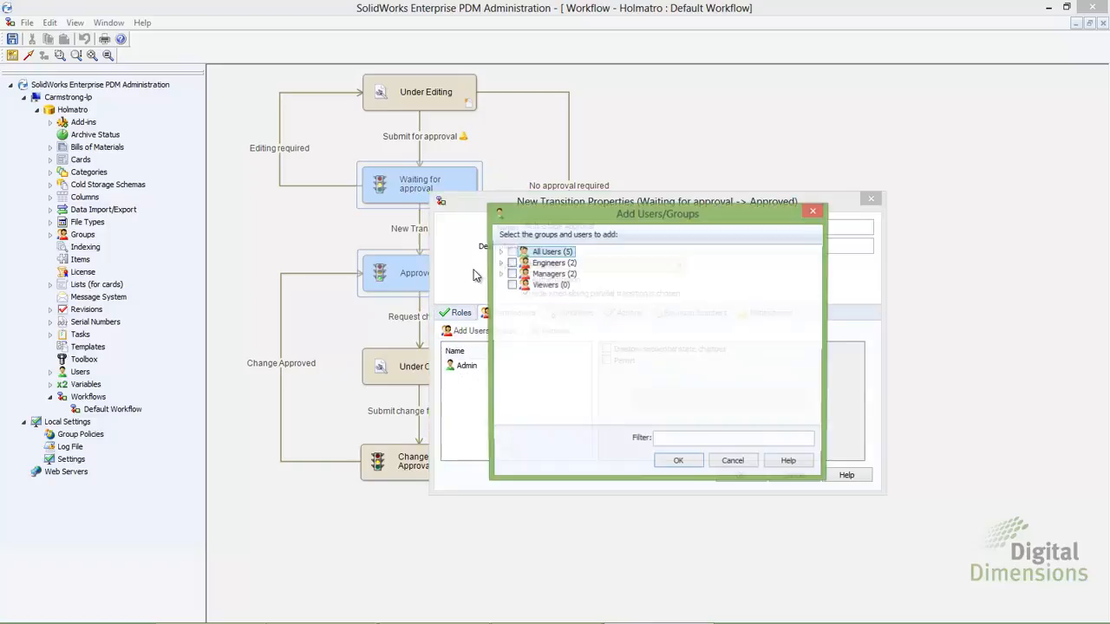
{"action": "left_click", "coordinate": [511, 265]}
{"action": "left_click", "coordinate": [512, 275]}
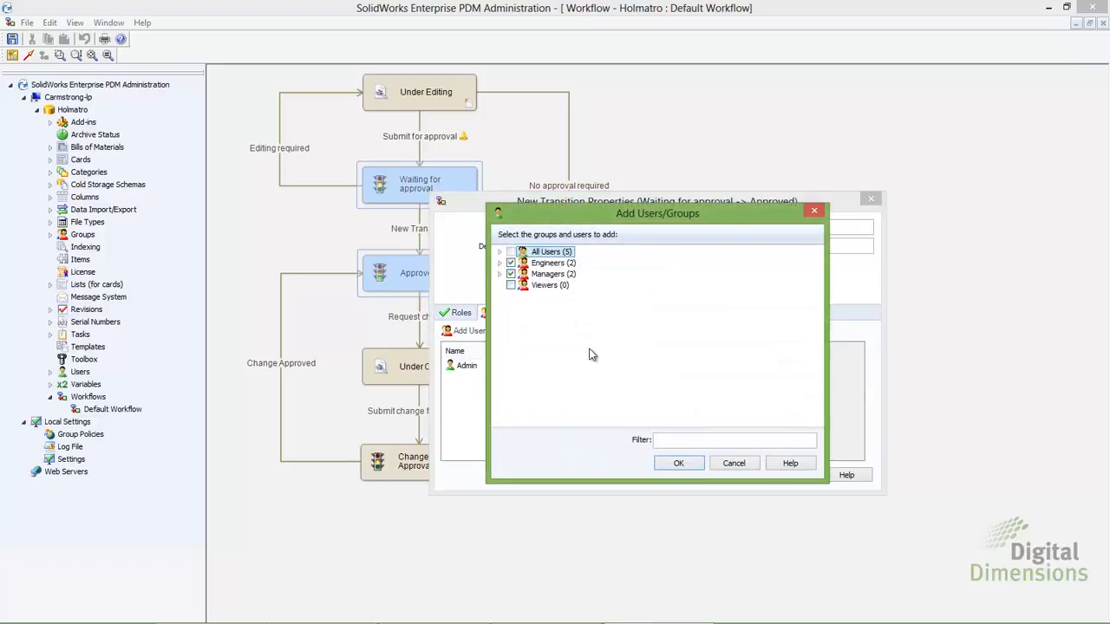
{"action": "left_click", "coordinate": [678, 463]}
{"action": "left_click", "coordinate": [469, 330]}
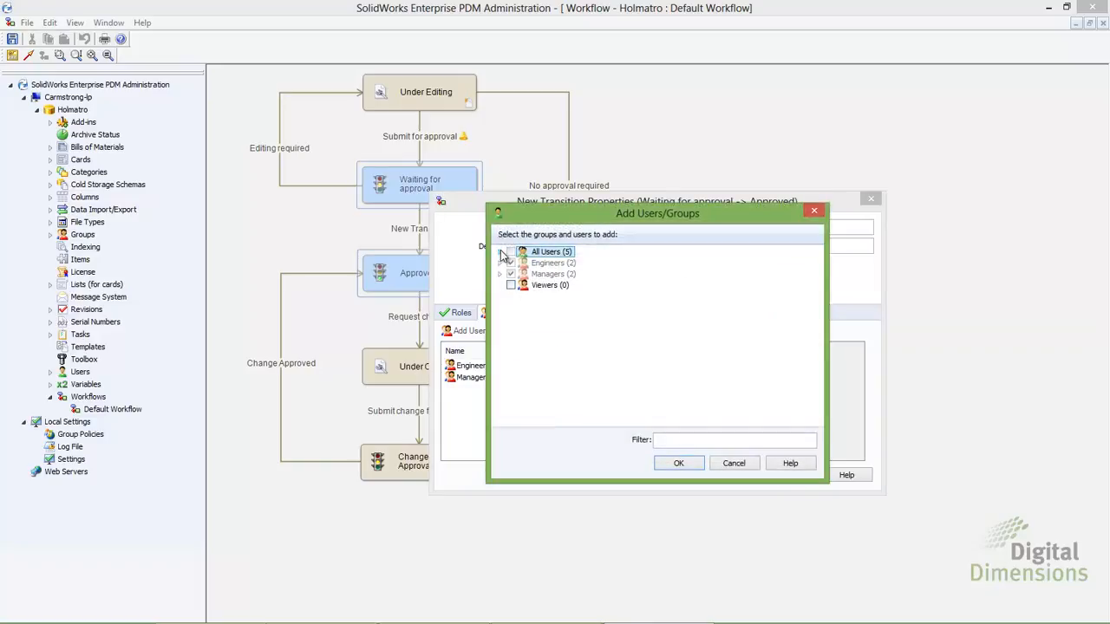
{"action": "left_click", "coordinate": [501, 251]}
{"action": "left_click", "coordinate": [523, 264]}
{"action": "left_click", "coordinate": [678, 463]}
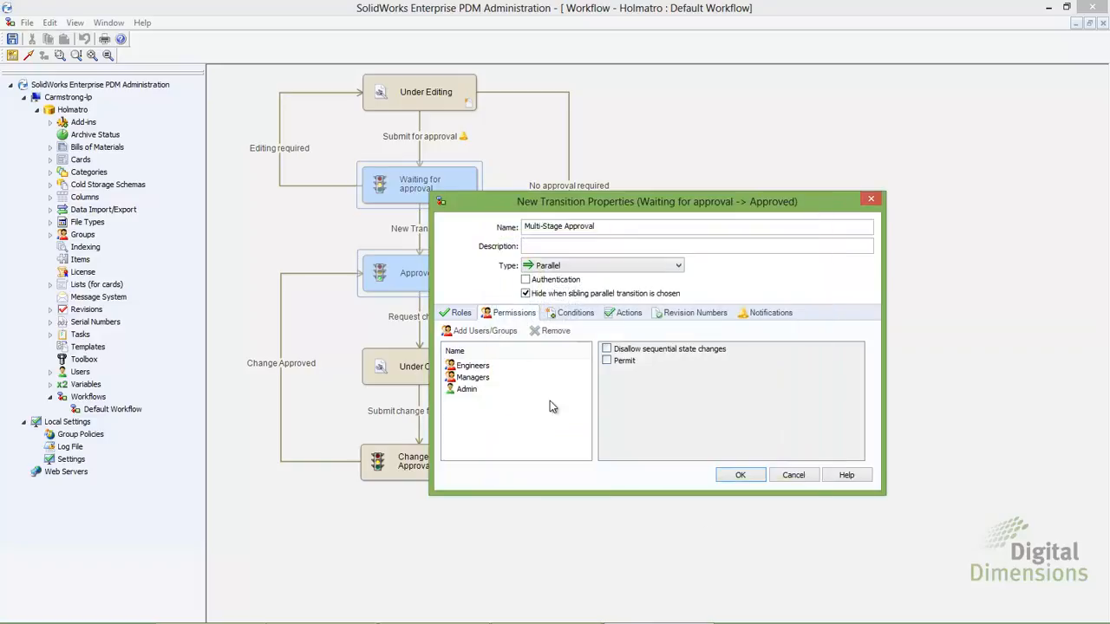
- Grant Admin the Permit permission on the Multi-Stage Approval transition, review its roles and accept the transition properties
{"action": "left_click", "coordinate": [469, 390]}
{"action": "left_click", "coordinate": [606, 359]}
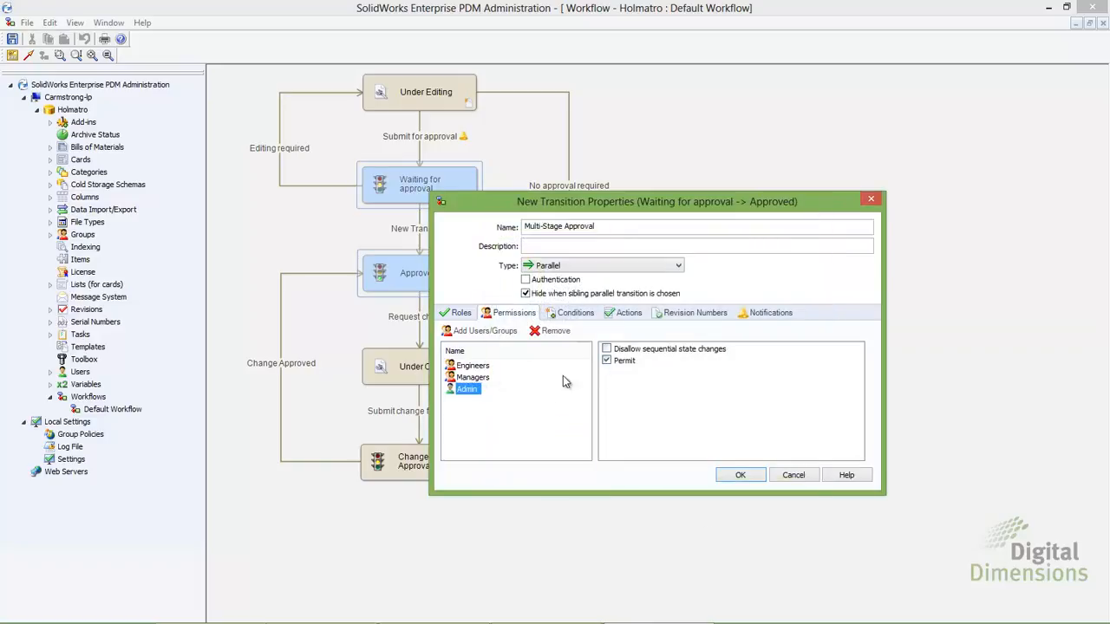
{"action": "left_click", "coordinate": [481, 368]}
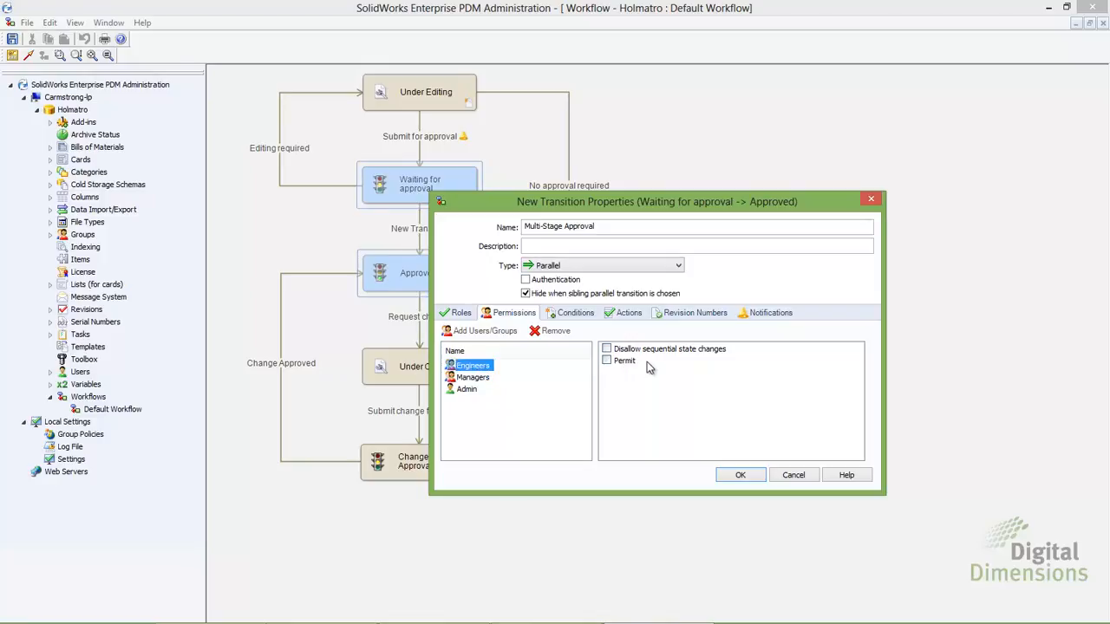
{"action": "left_click", "coordinate": [460, 313]}
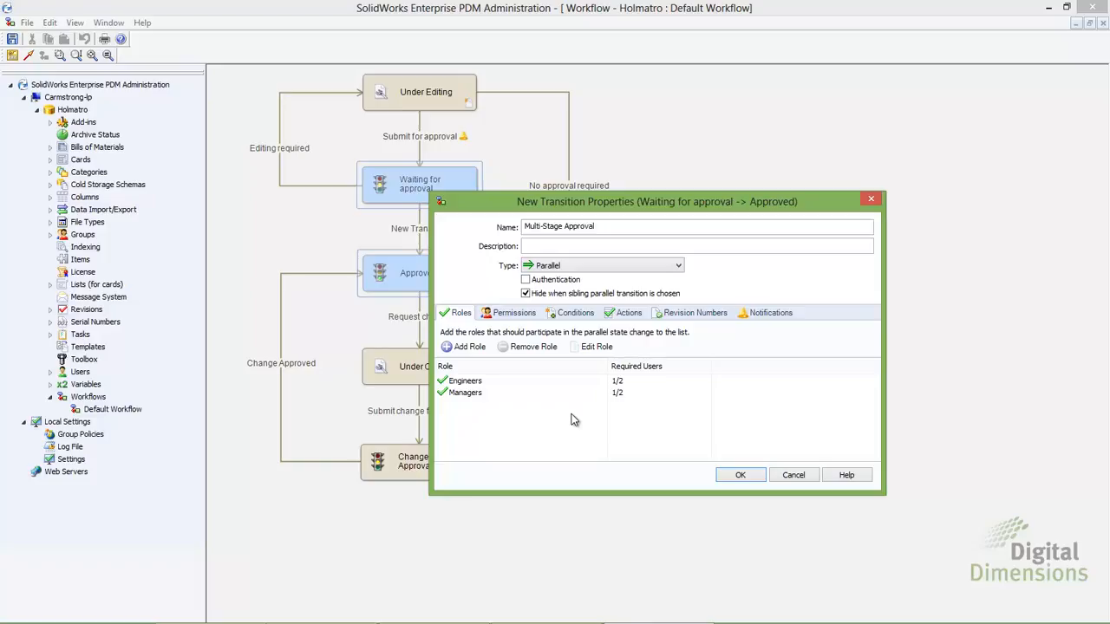
{"action": "left_click", "coordinate": [738, 475]}
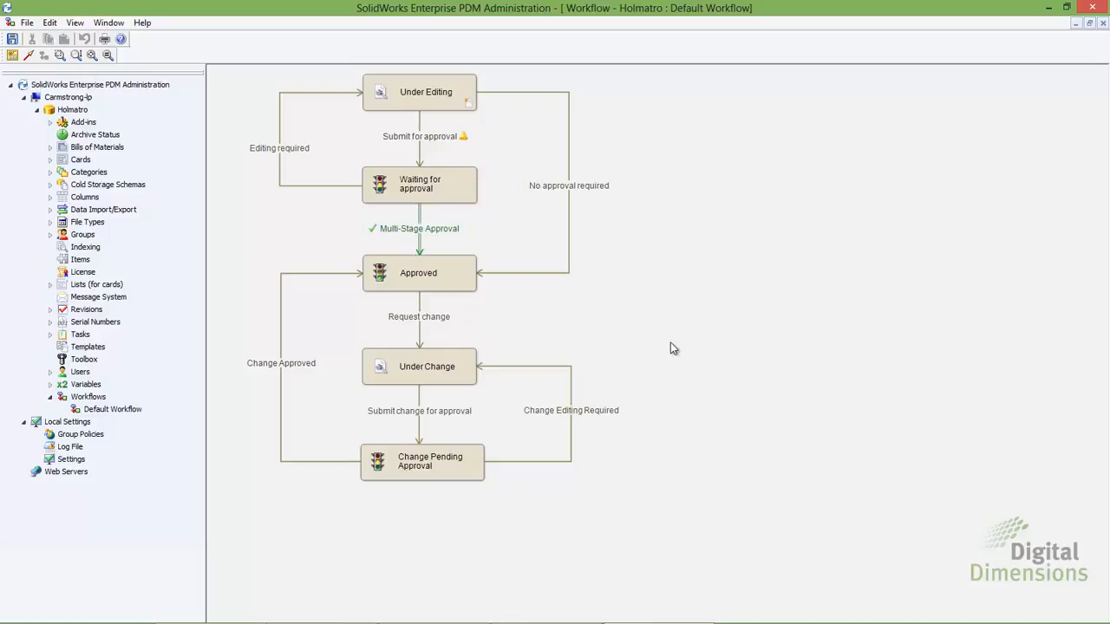
- Set the Submit change for approval transition's type to Automatic and save the workflow
{"action": "double_click", "coordinate": [442, 416]}
{"action": "left_click", "coordinate": [646, 267]}
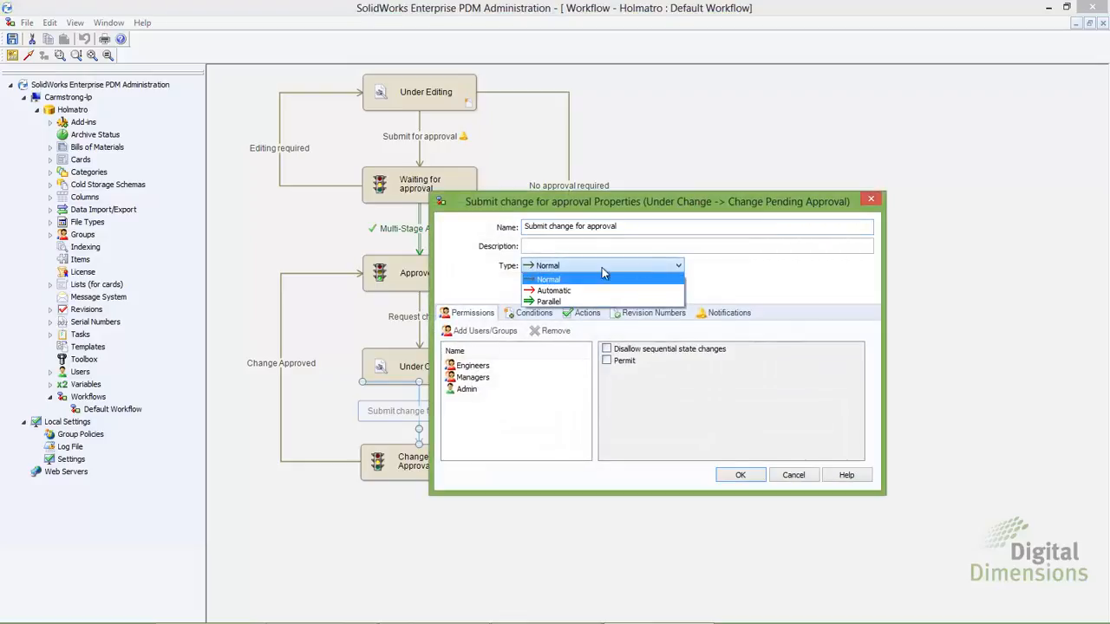
{"action": "left_click", "coordinate": [549, 293]}
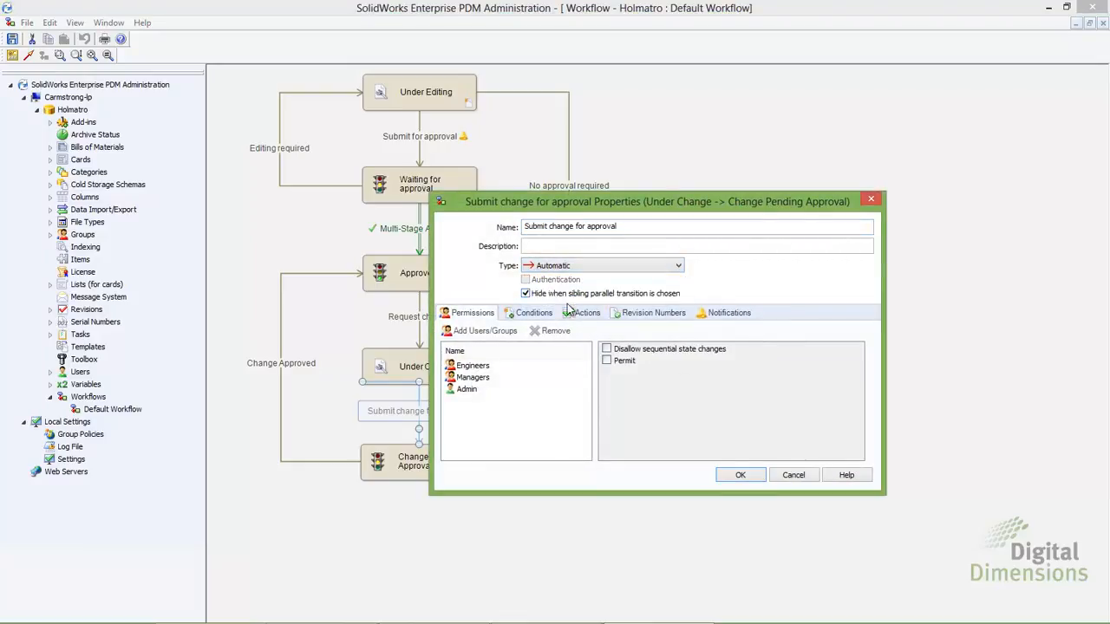
{"action": "left_click", "coordinate": [739, 475]}
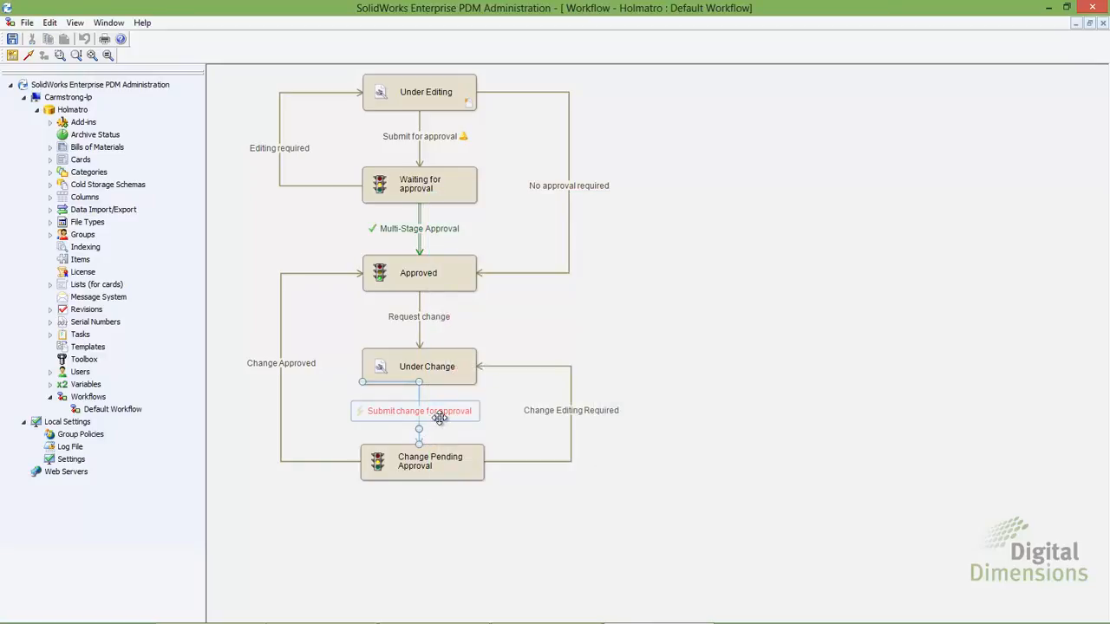
{"action": "left_click", "coordinate": [553, 293]}
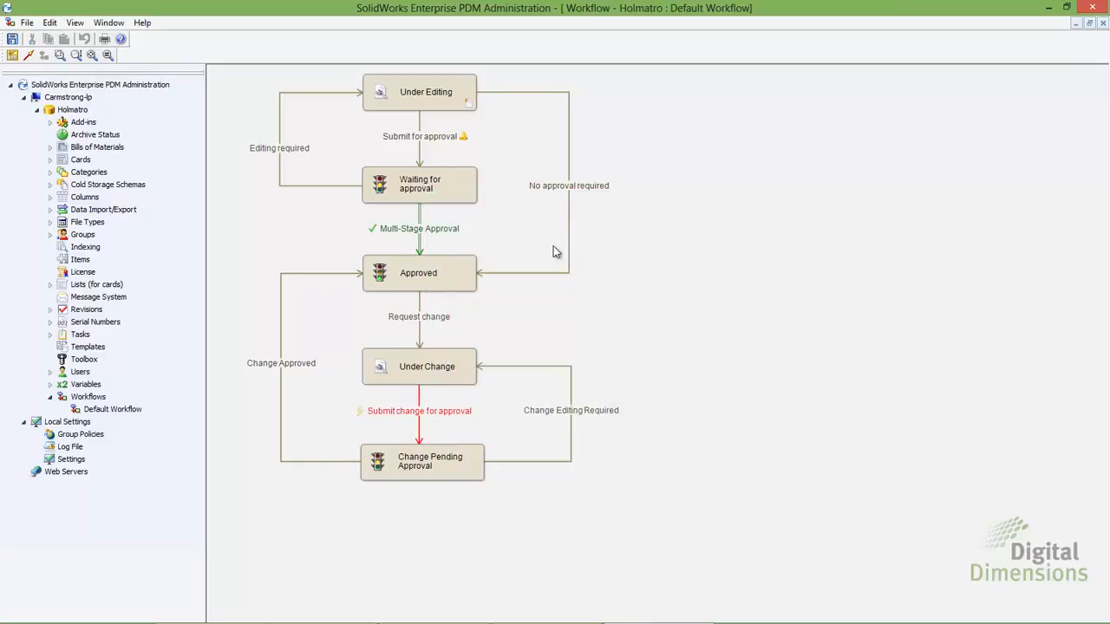
{"action": "left_click", "coordinate": [451, 139]}
{"action": "left_click", "coordinate": [679, 288]}
{"action": "left_click", "coordinate": [13, 39]}
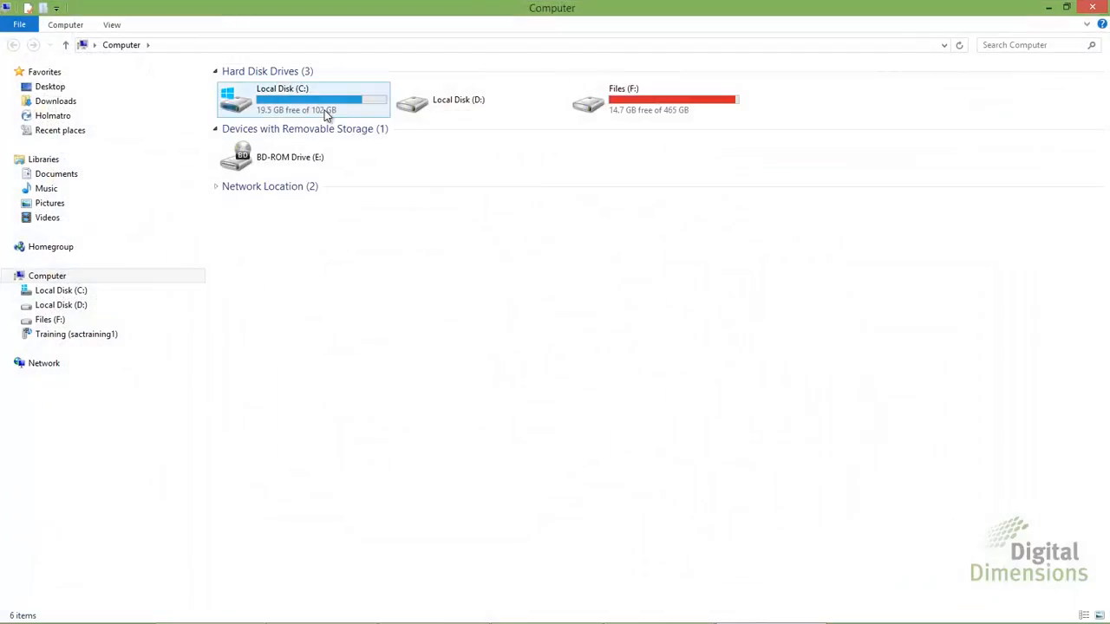
- In Windows Explorer, open the Holmatro vault on Local Disk (C:) and log in as the prefilled user
{"action": "double_click", "coordinate": [260, 93]}
{"action": "double_click", "coordinate": [320, 145]}
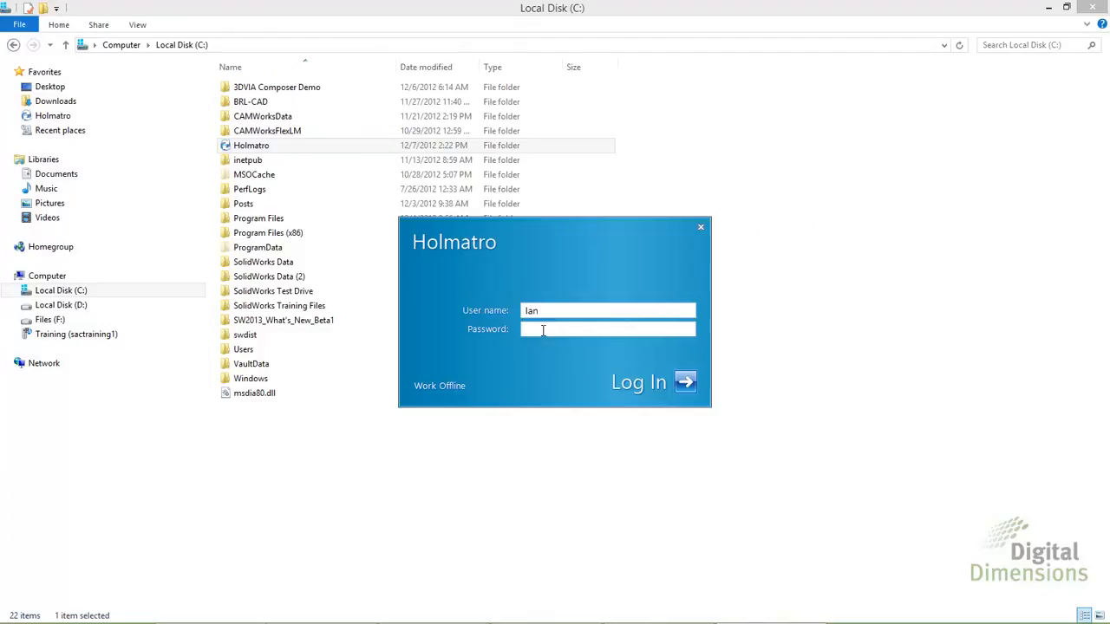
{"action": "left_click", "coordinate": [678, 382]}
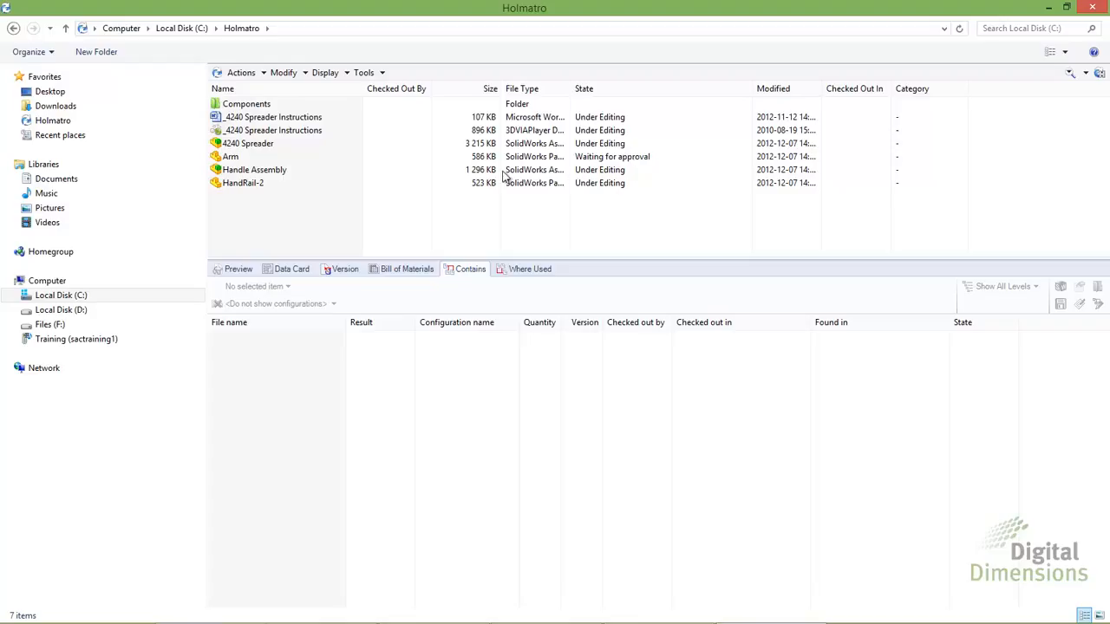
- Run the Multi-Stage Approval transition on the Arm part with the comment "Looks Good!" and check its Change State options
{"action": "right_click", "coordinate": [229, 159]}
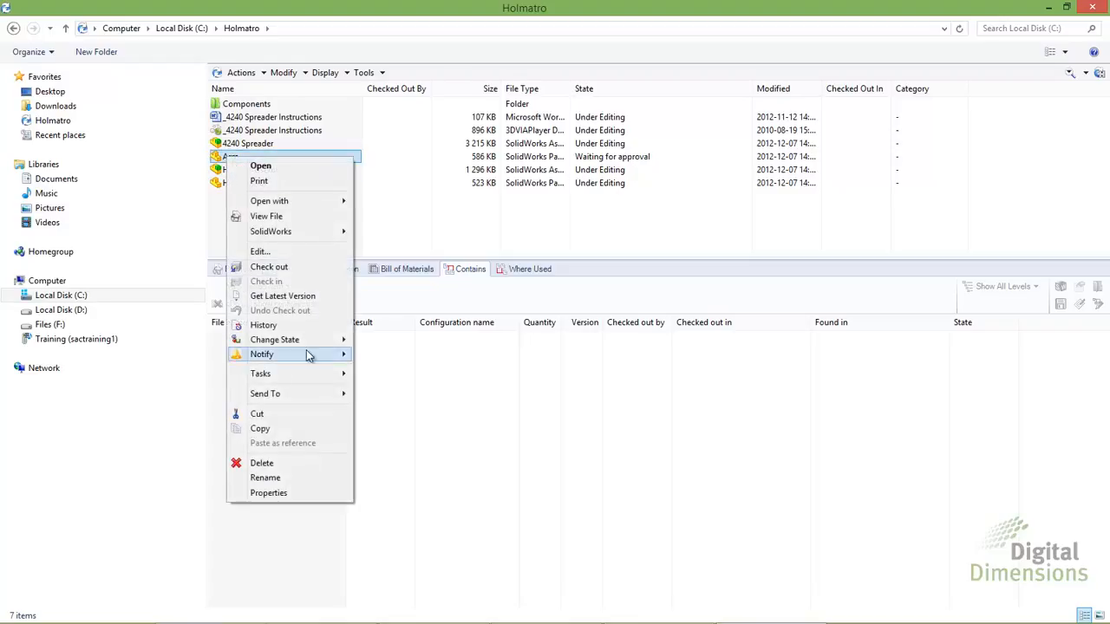
{"action": "mouse_move", "coordinate": [305, 344]}
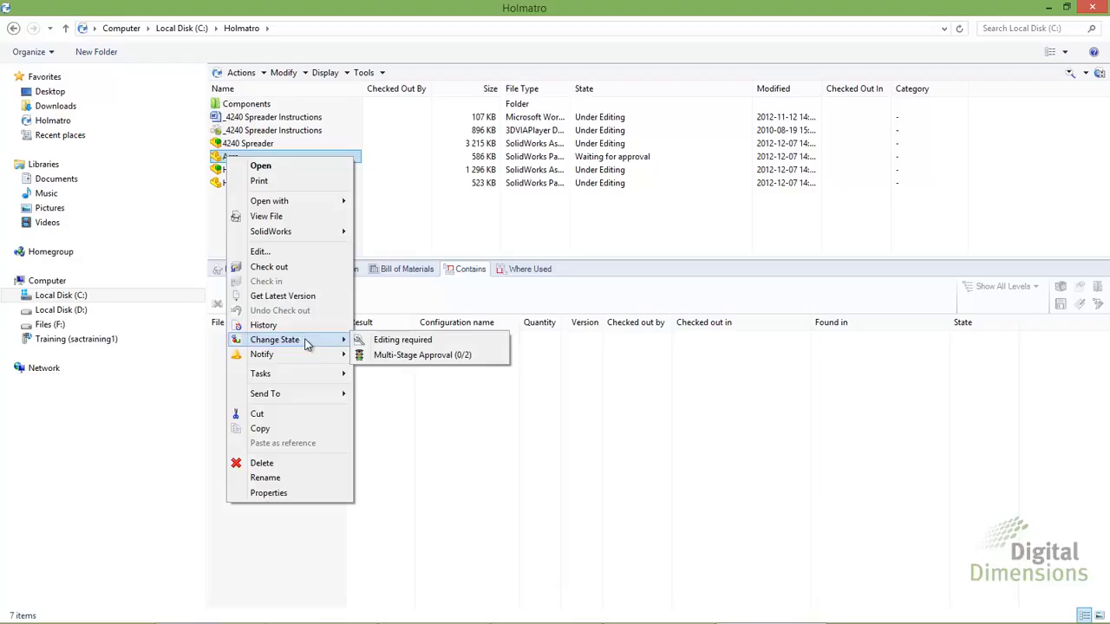
{"action": "left_click", "coordinate": [377, 356]}
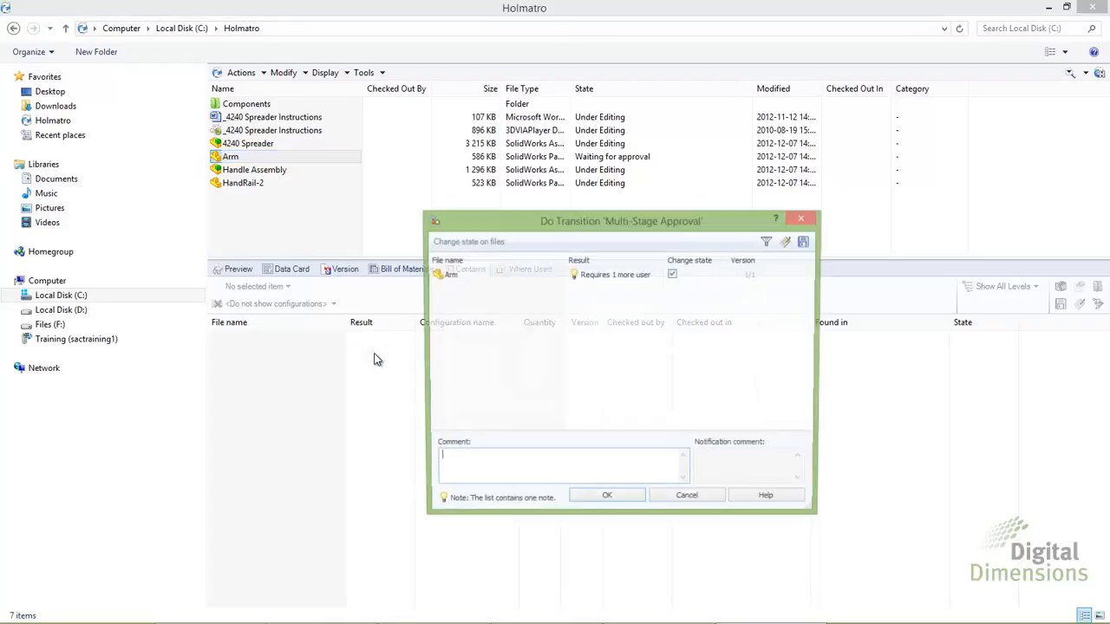
{"action": "type", "text": "Looks Good!"}
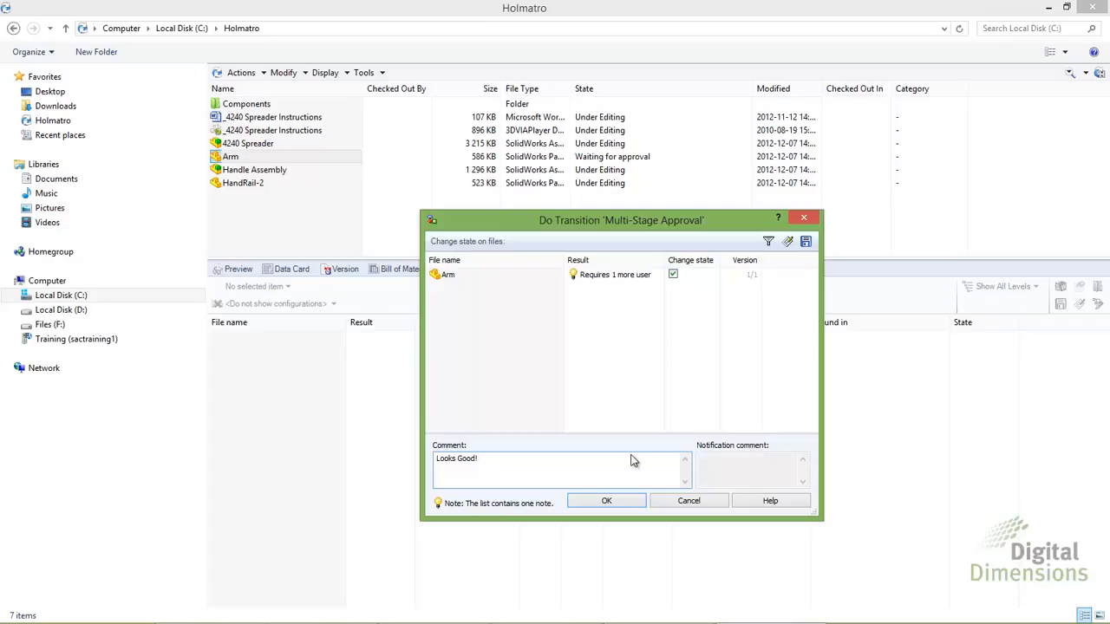
{"action": "left_click", "coordinate": [602, 504]}
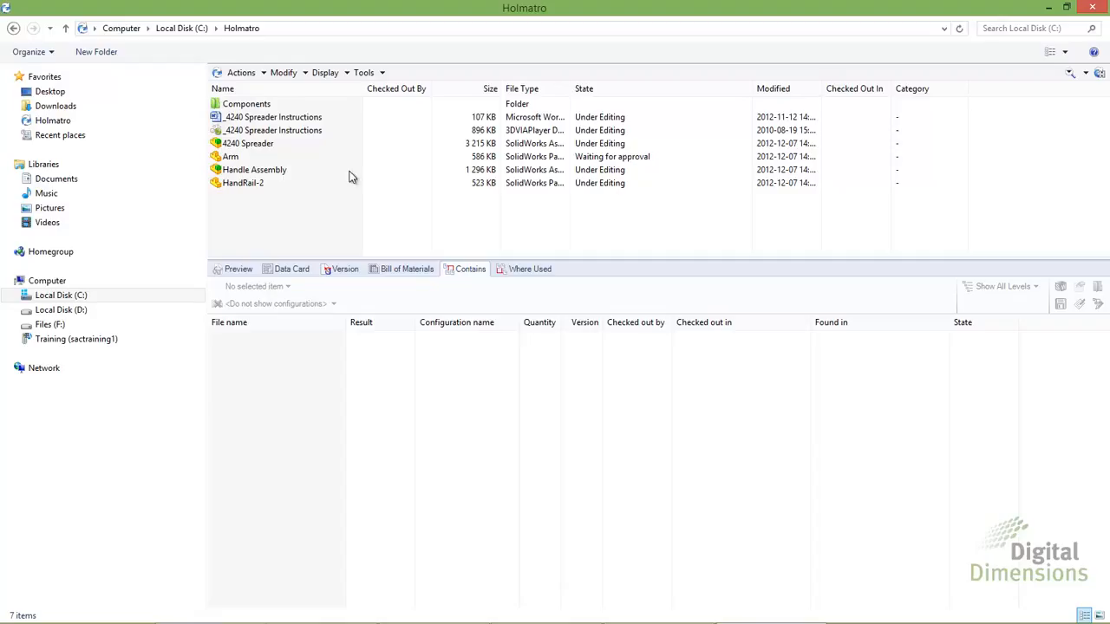
{"action": "right_click", "coordinate": [237, 157]}
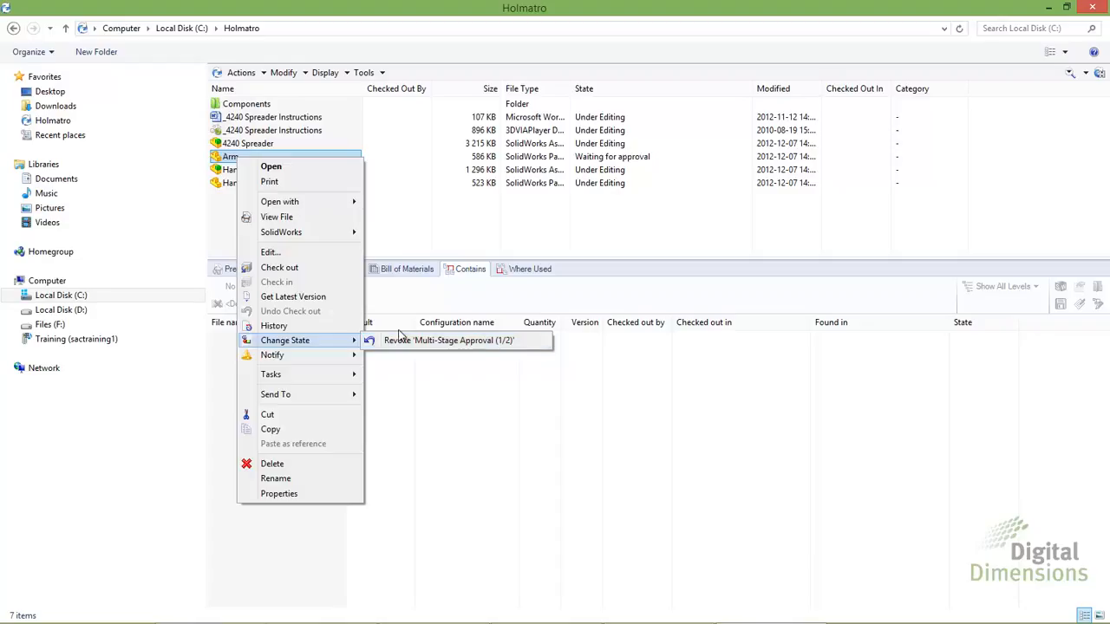
{"action": "left_click", "coordinate": [390, 340]}
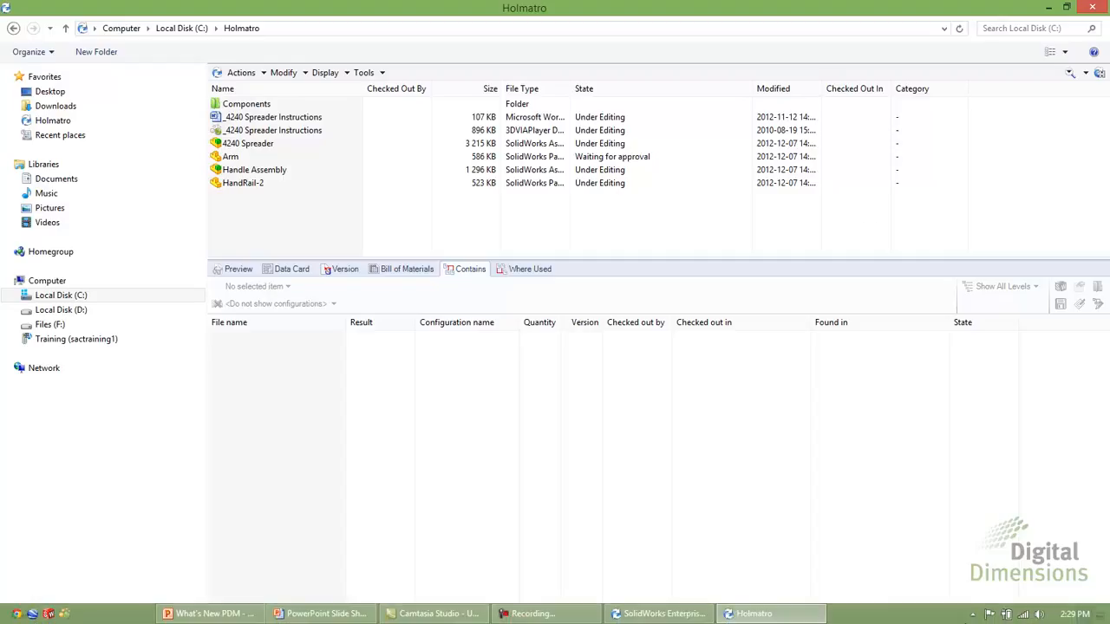
- Log the current user off the Holmatro vault
{"action": "left_click", "coordinate": [972, 614]}
{"action": "right_click", "coordinate": [974, 548]}
{"action": "mouse_move", "coordinate": [953, 465]}
{"action": "left_click", "coordinate": [915, 465]}
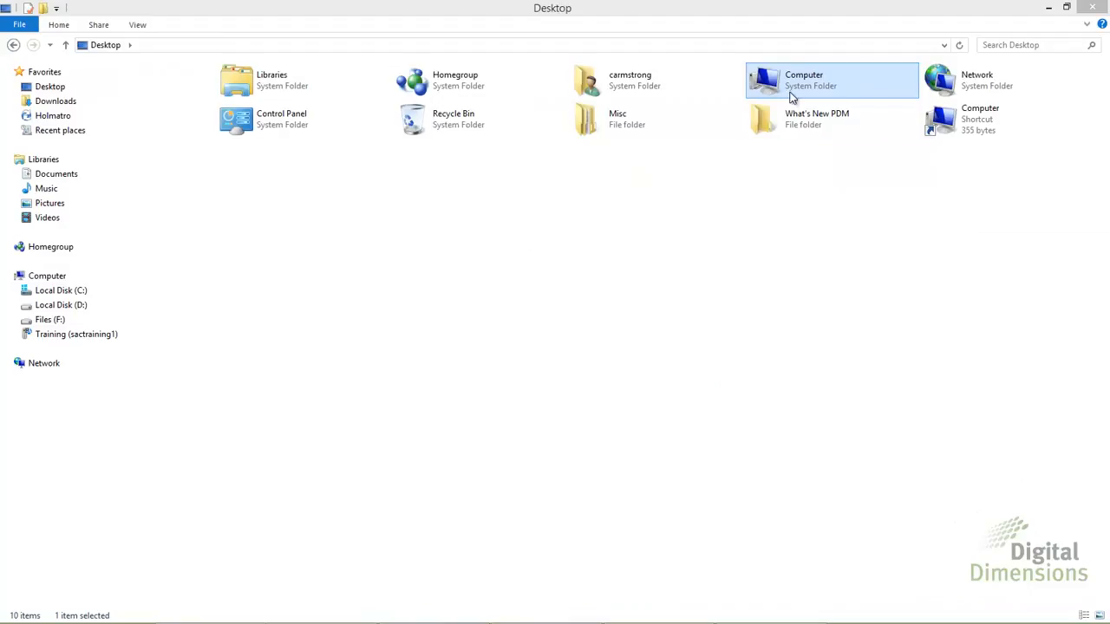
- Reopen the Holmatro vault on Local Disk (C:) and log in with the second approver's user name
{"action": "double_click", "coordinate": [789, 87]}
{"action": "double_click", "coordinate": [298, 104]}
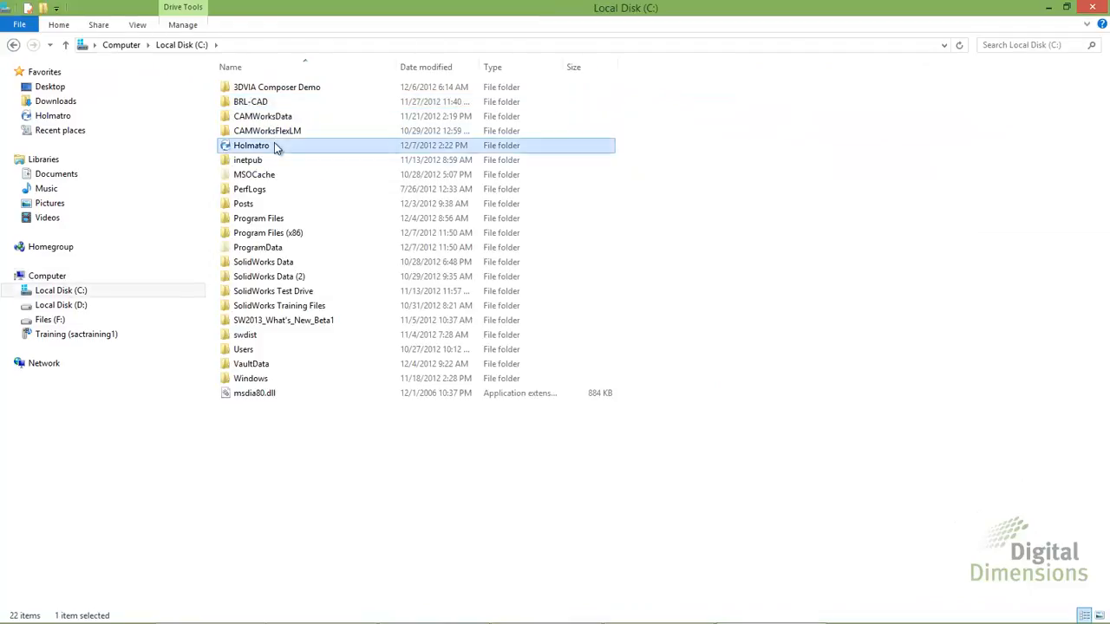
{"action": "double_click", "coordinate": [270, 147]}
{"action": "left_click_drag", "start_coordinate": [552, 310], "coordinate": [442, 313]}
{"action": "type", "text": "Mark"}
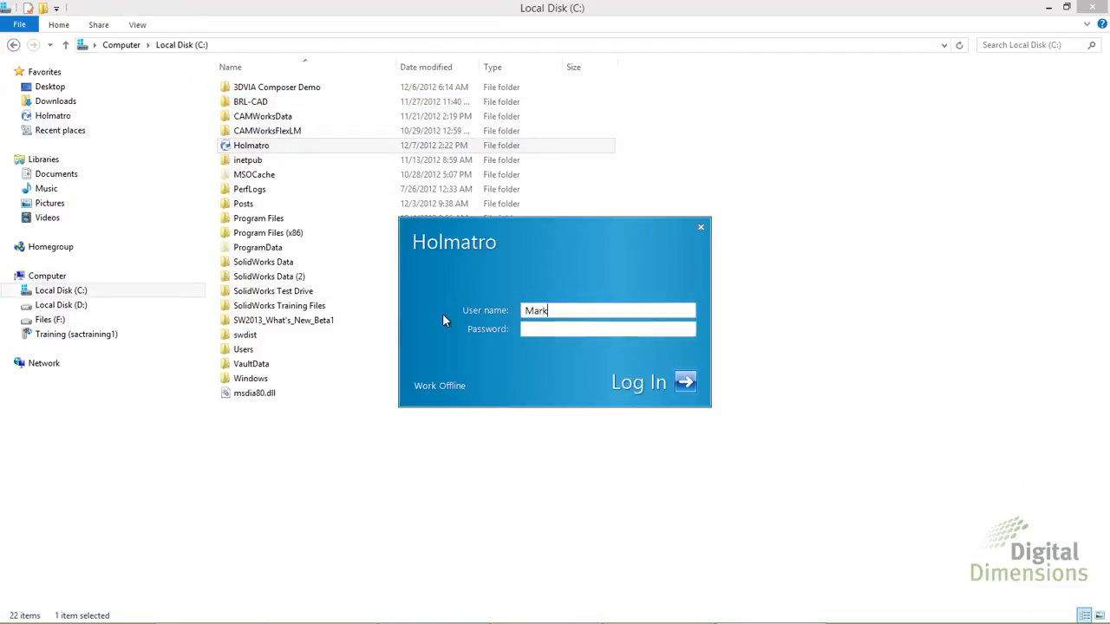
{"action": "key", "text": "Return"}
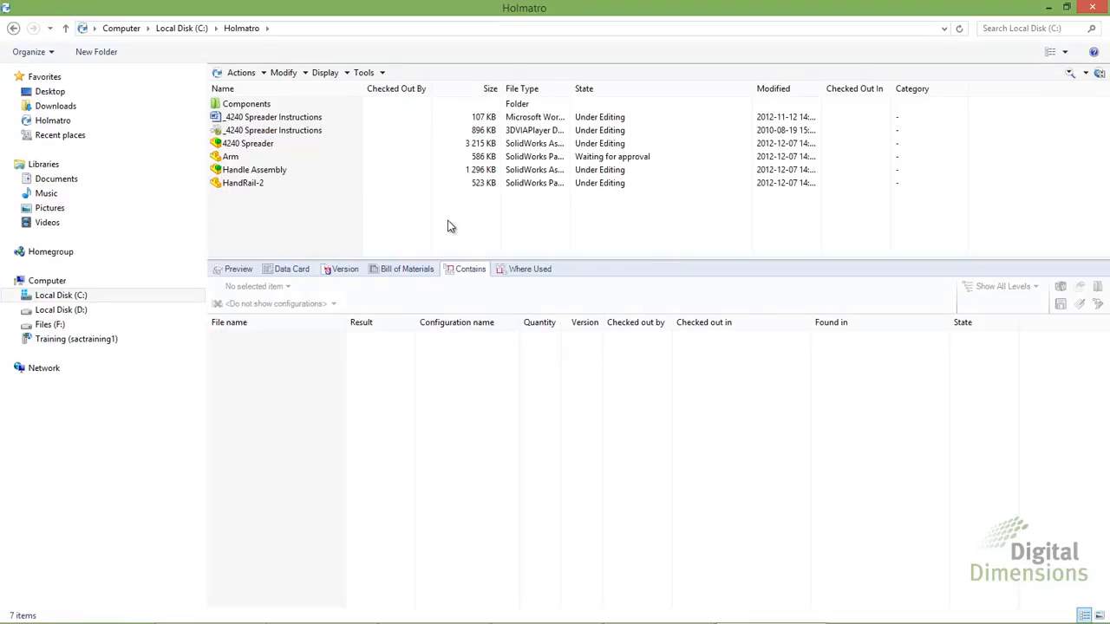
- Complete the Multi-Stage Approval transition on the Arm part with the comment "Good to Go!", reviewing the earlier approver's comment
{"action": "left_click", "coordinate": [238, 158]}
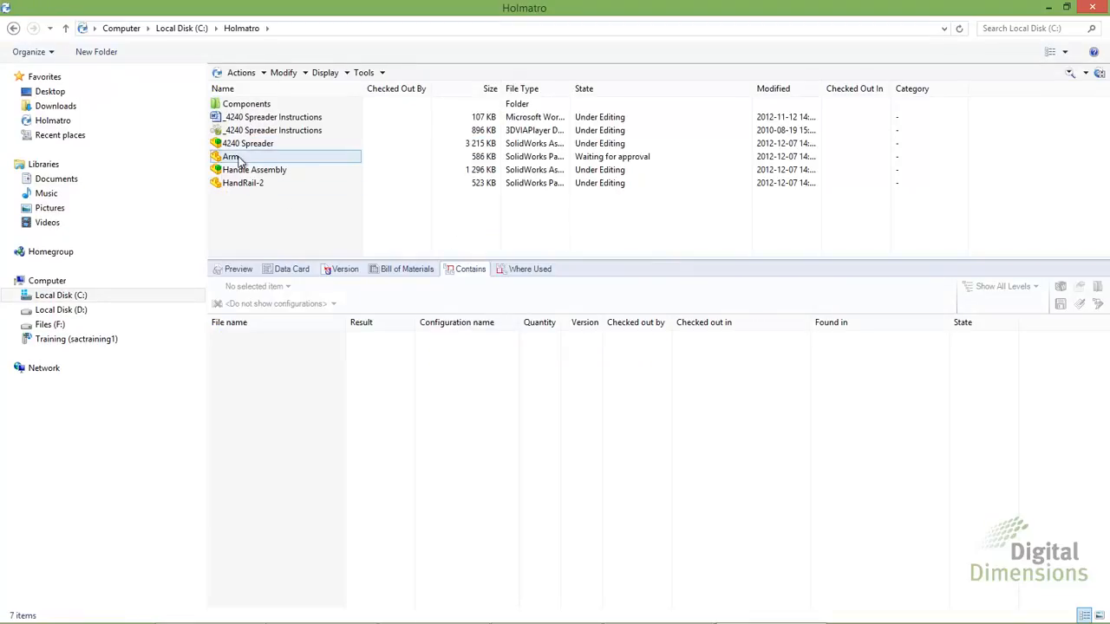
{"action": "right_click", "coordinate": [239, 159]}
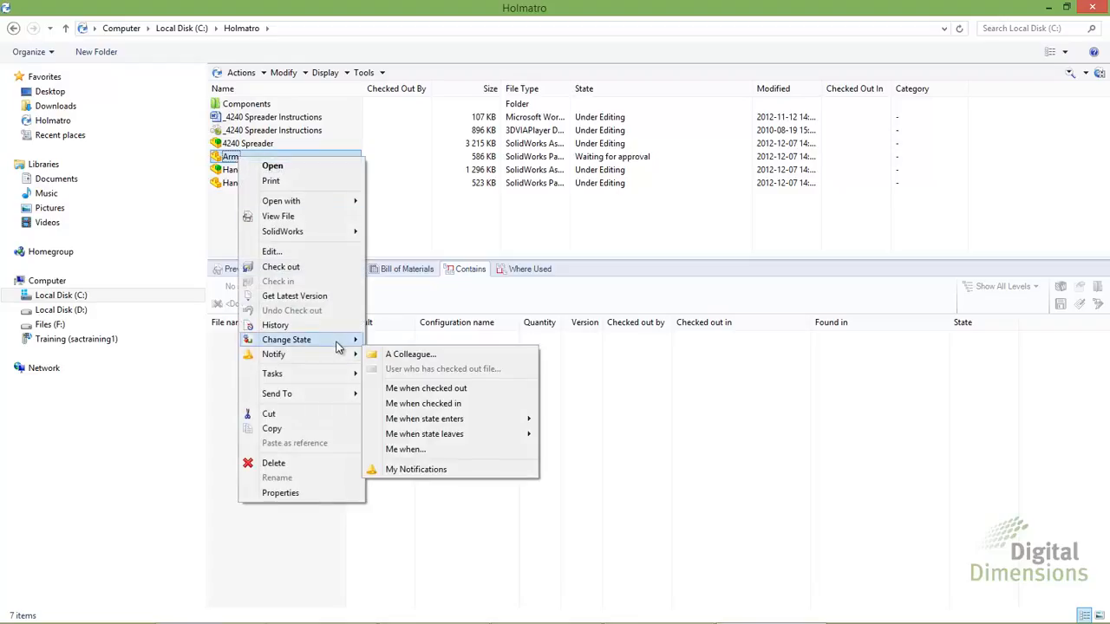
{"action": "mouse_move", "coordinate": [339, 346]}
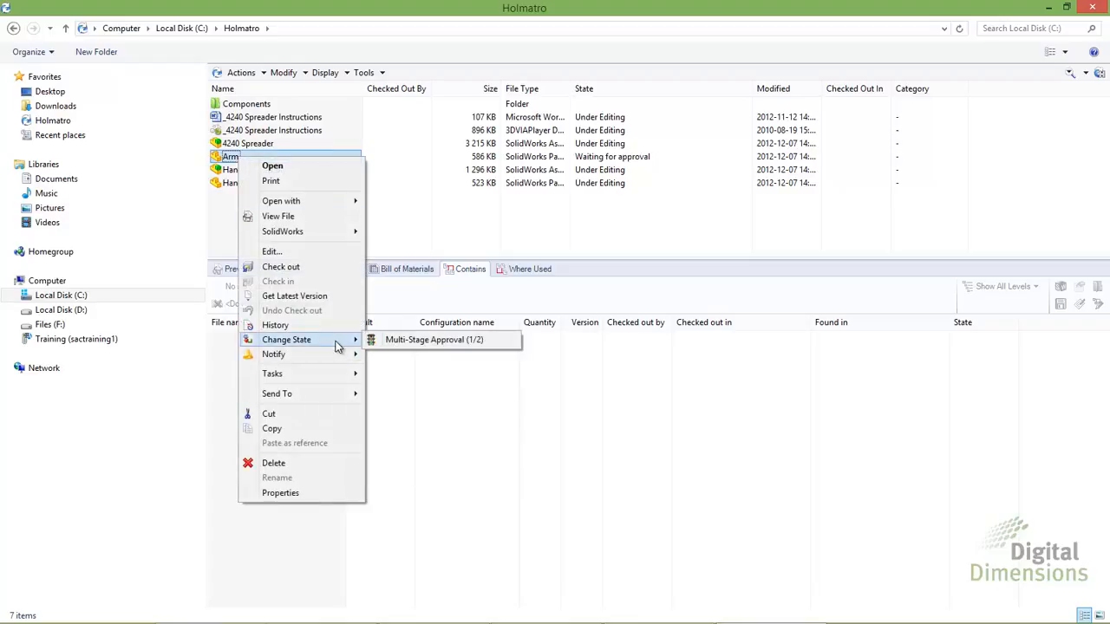
{"action": "left_click", "coordinate": [471, 340]}
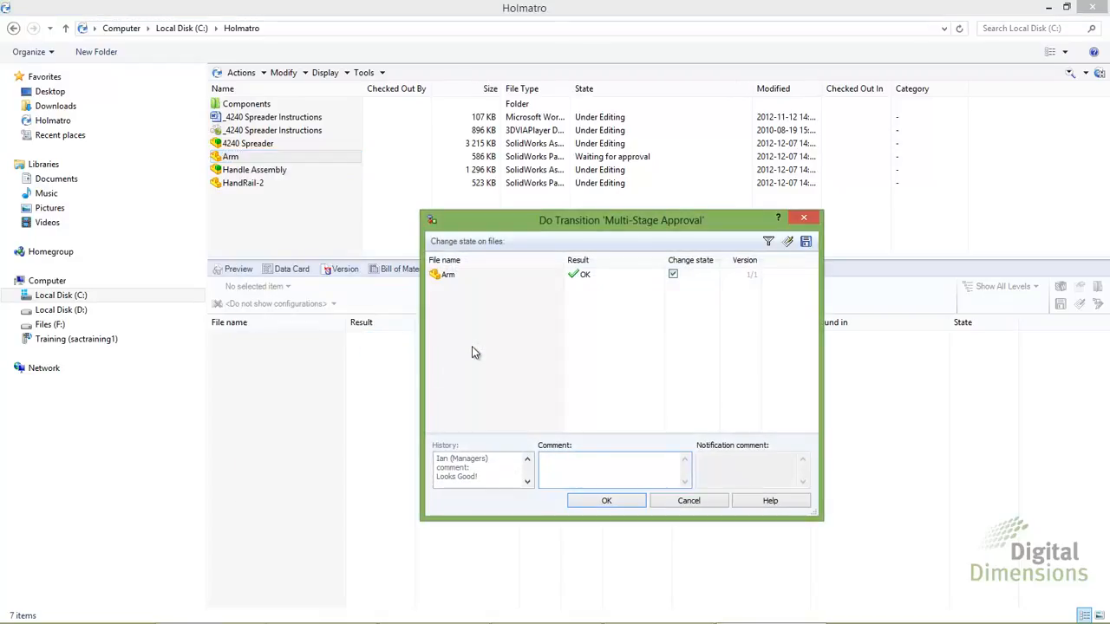
{"action": "type", "text": "Good to Go!"}
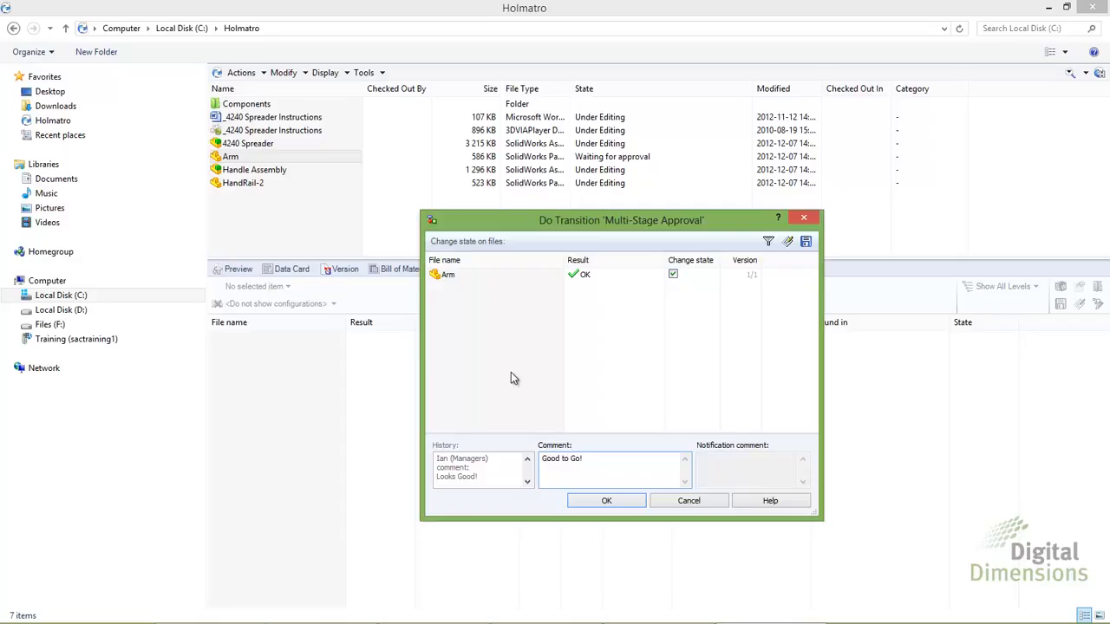
{"action": "left_click_drag", "start_coordinate": [491, 482], "coordinate": [427, 450]}
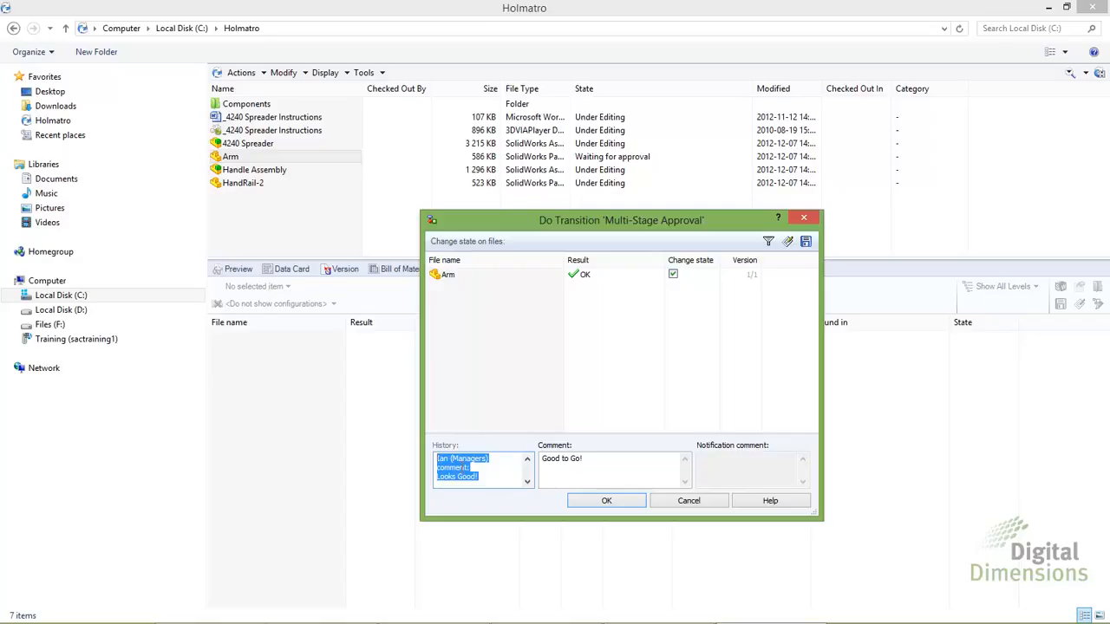
{"action": "left_click", "coordinate": [604, 501]}
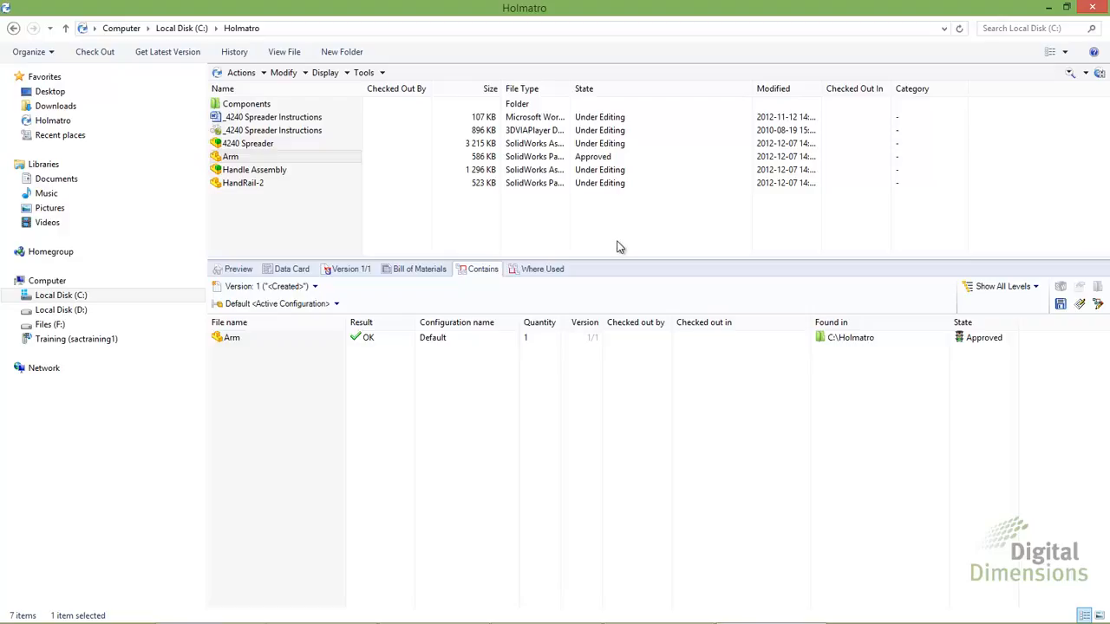
{"action": "left_click", "coordinate": [584, 248]}
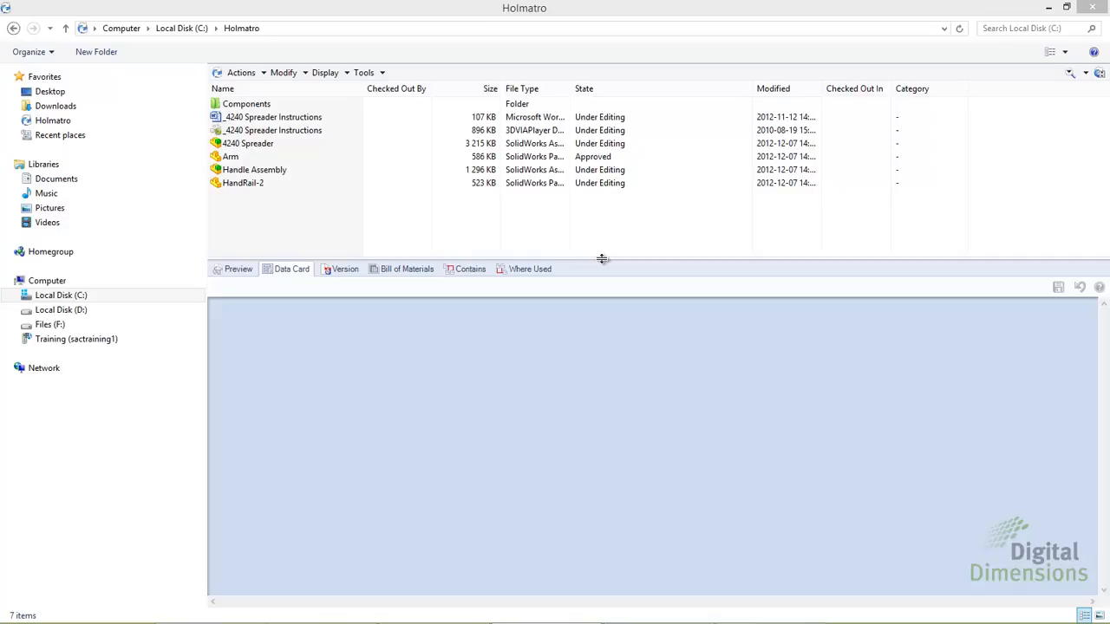
- Show the data card of the HandRail-2 part and select the contents of its Cost field
{"action": "left_click", "coordinate": [251, 183]}
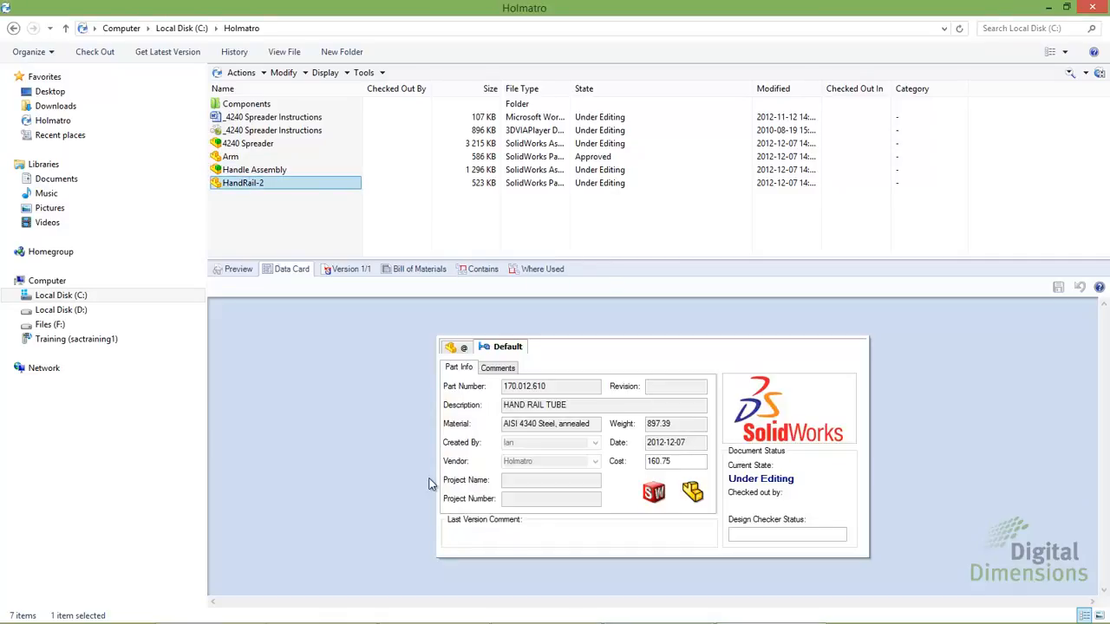
{"action": "left_click", "coordinate": [669, 461]}
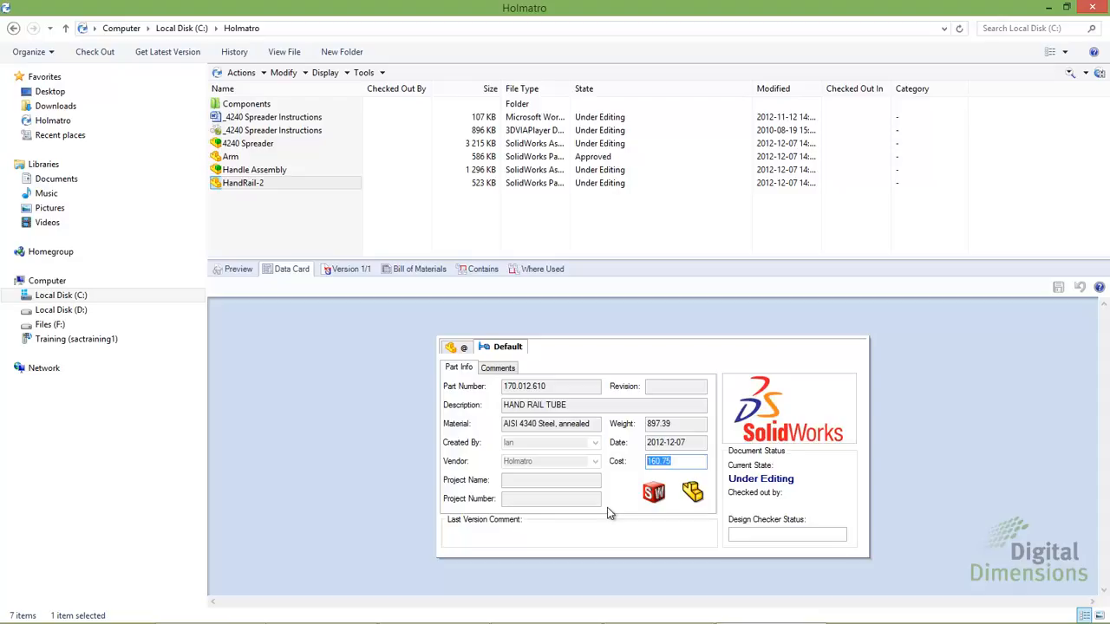
- Switch to SolidWorks Enterprise PDM Administration and set the version-free Cost variable to update All Versions
{"action": "left_click", "coordinate": [628, 616]}
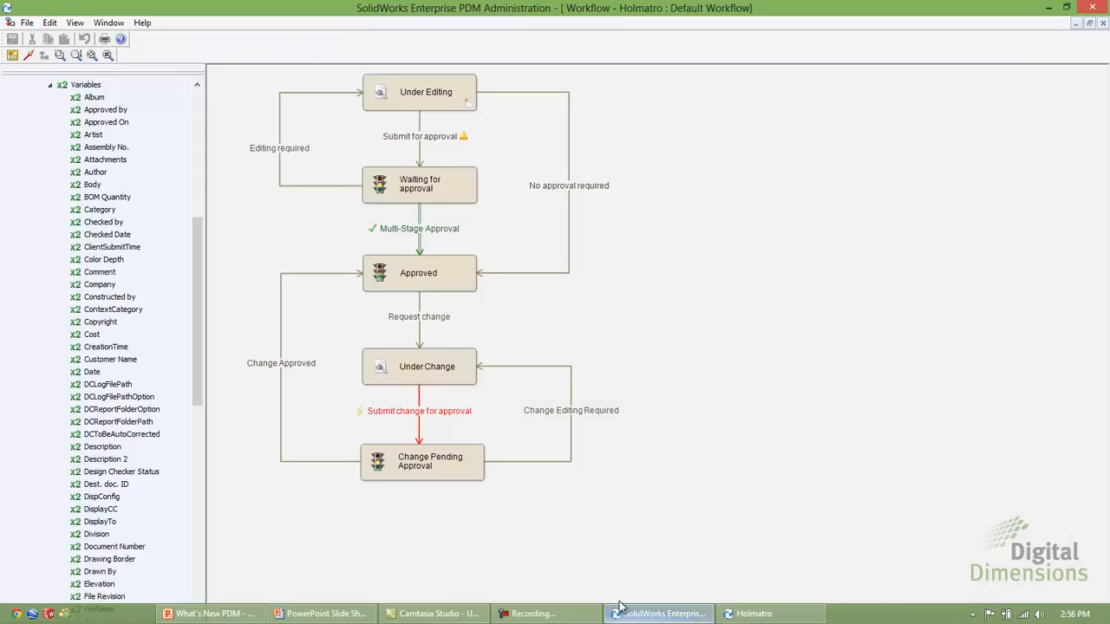
{"action": "left_click_drag", "start_coordinate": [201, 312], "coordinate": [201, 276]}
{"action": "left_click", "coordinate": [81, 200]}
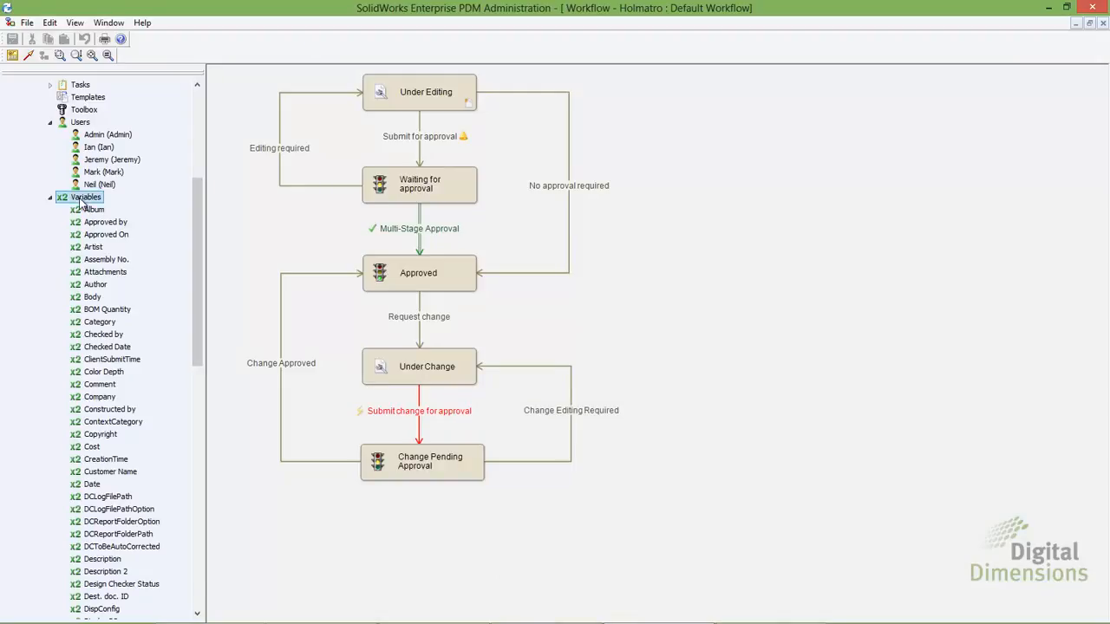
{"action": "left_click_drag", "start_coordinate": [200, 300], "coordinate": [202, 360]}
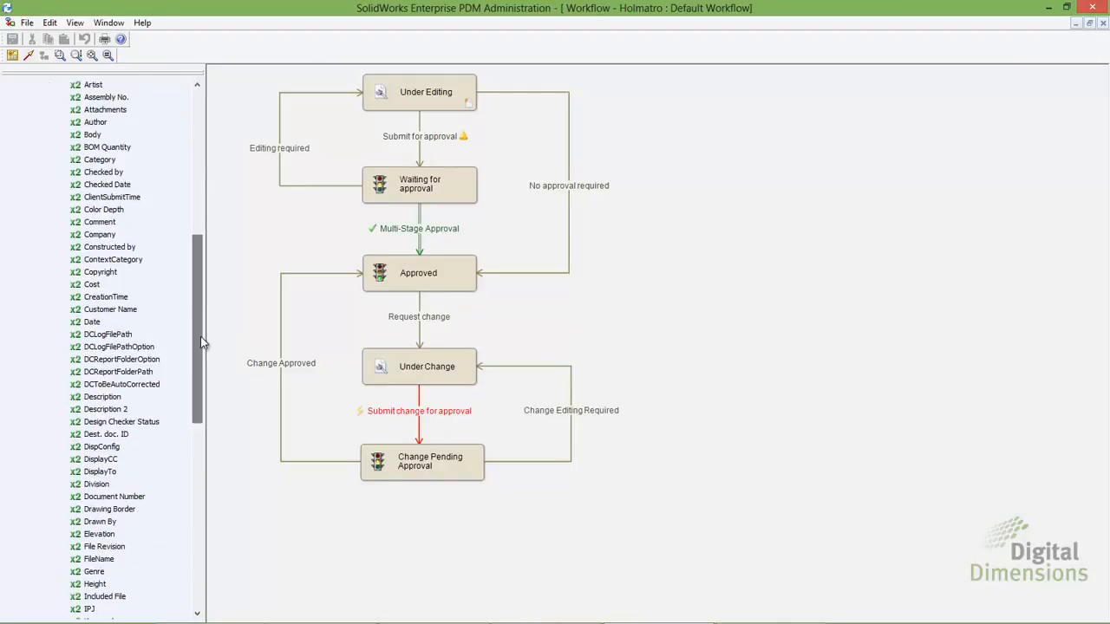
{"action": "double_click", "coordinate": [91, 284]}
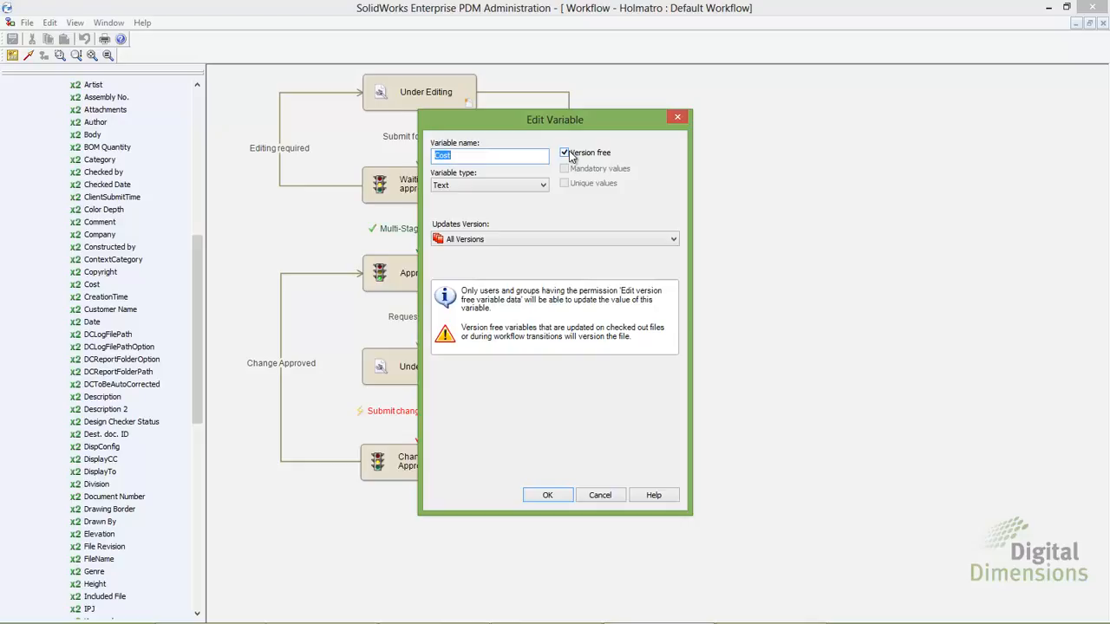
{"action": "left_click", "coordinate": [541, 238]}
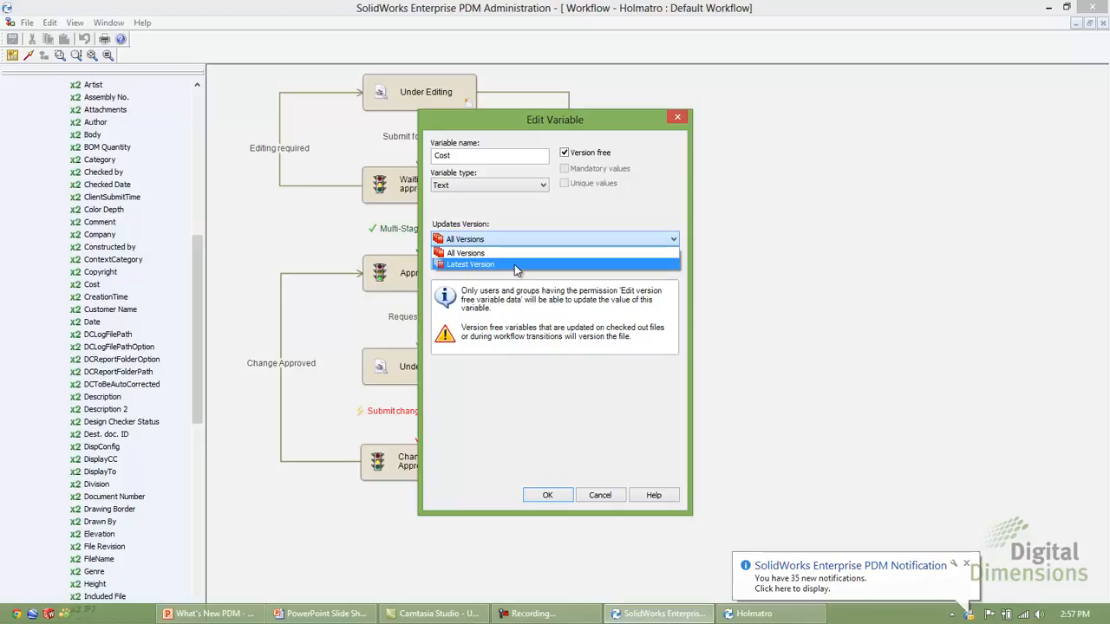
{"action": "left_click", "coordinate": [460, 253]}
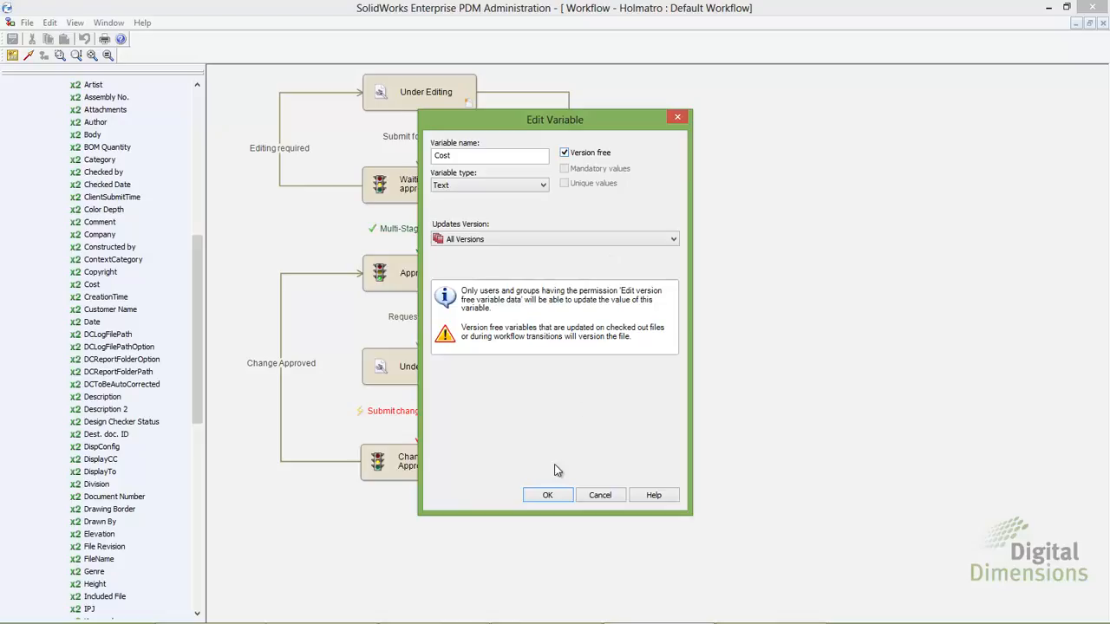
{"action": "left_click", "coordinate": [553, 493]}
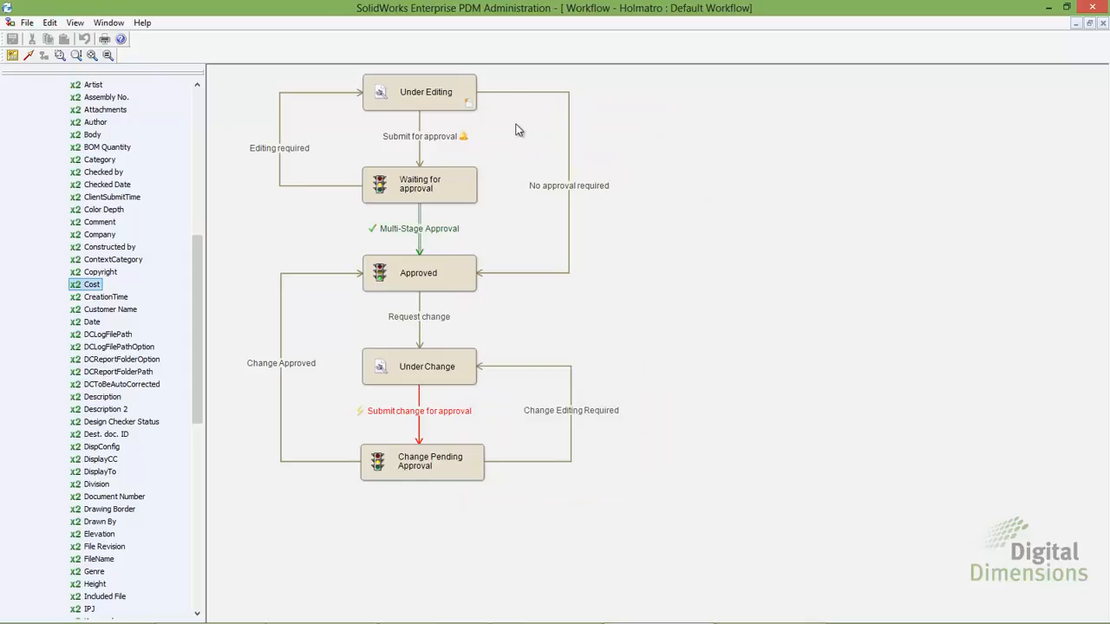
- Check the Under Editing state's permissions for Admin, Managers and Engineers, including editing version free variable data
{"action": "double_click", "coordinate": [411, 105]}
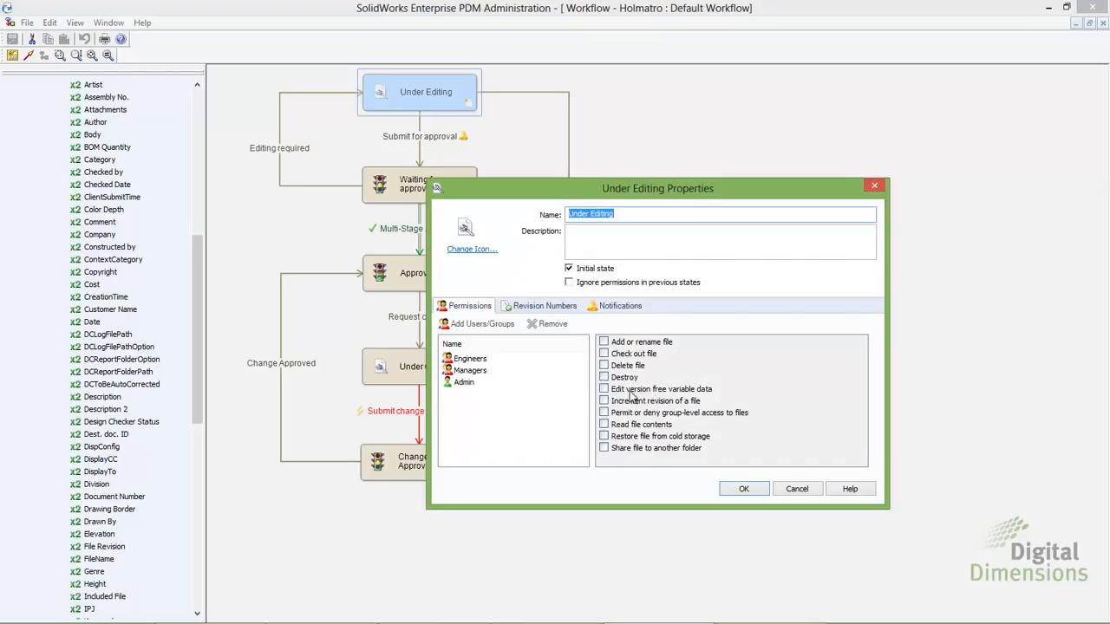
{"action": "left_click", "coordinate": [464, 383]}
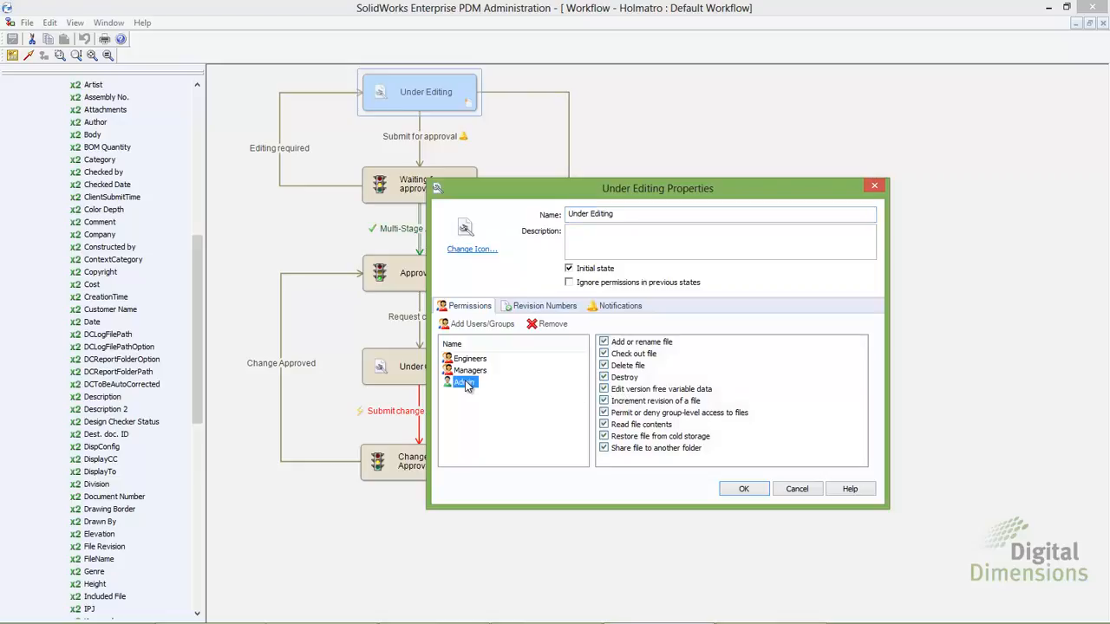
{"action": "left_click", "coordinate": [470, 370]}
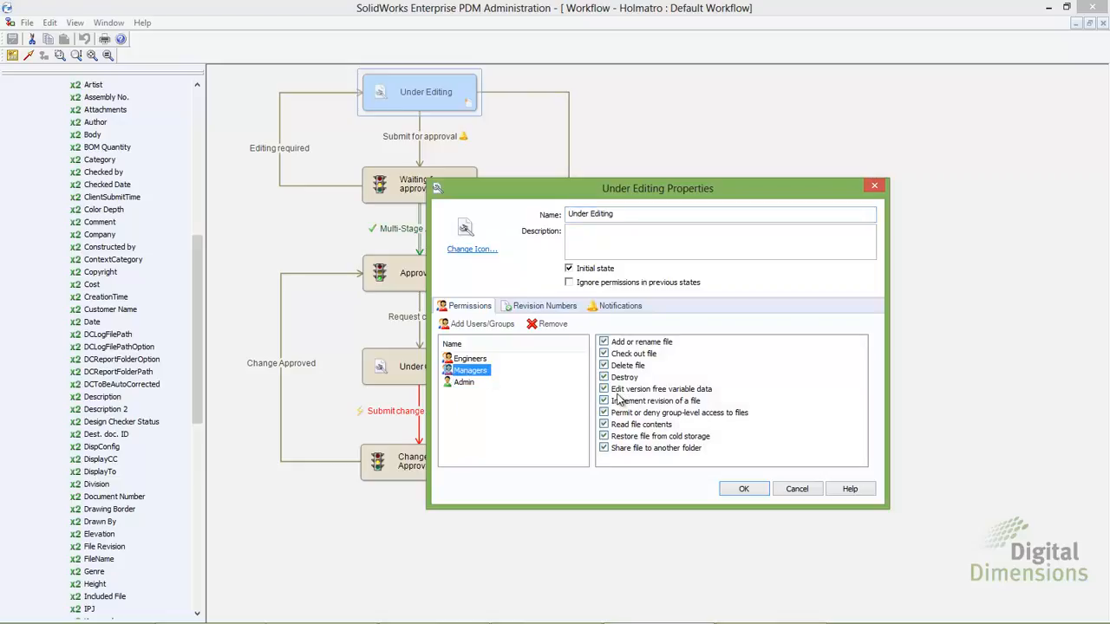
{"action": "left_click", "coordinate": [465, 359]}
{"action": "left_click", "coordinate": [467, 371]}
{"action": "left_click", "coordinate": [465, 382]}
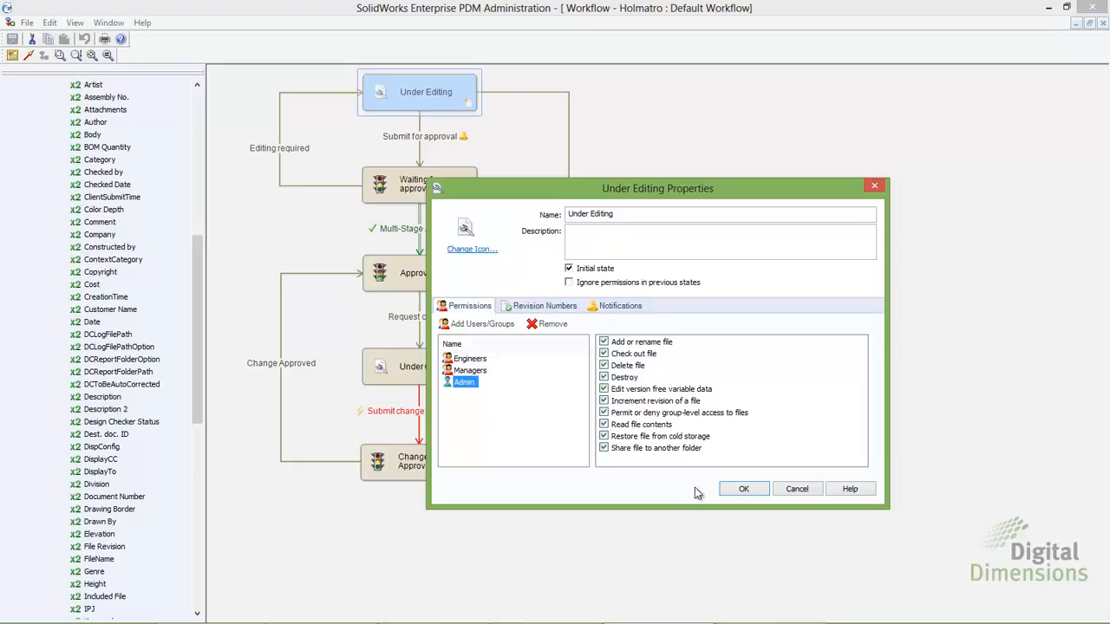
{"action": "left_click", "coordinate": [741, 489]}
- Check the Waiting for approval state's permissions for Admin, Managers and Engineers, and save the workflow
{"action": "left_click", "coordinate": [400, 199]}
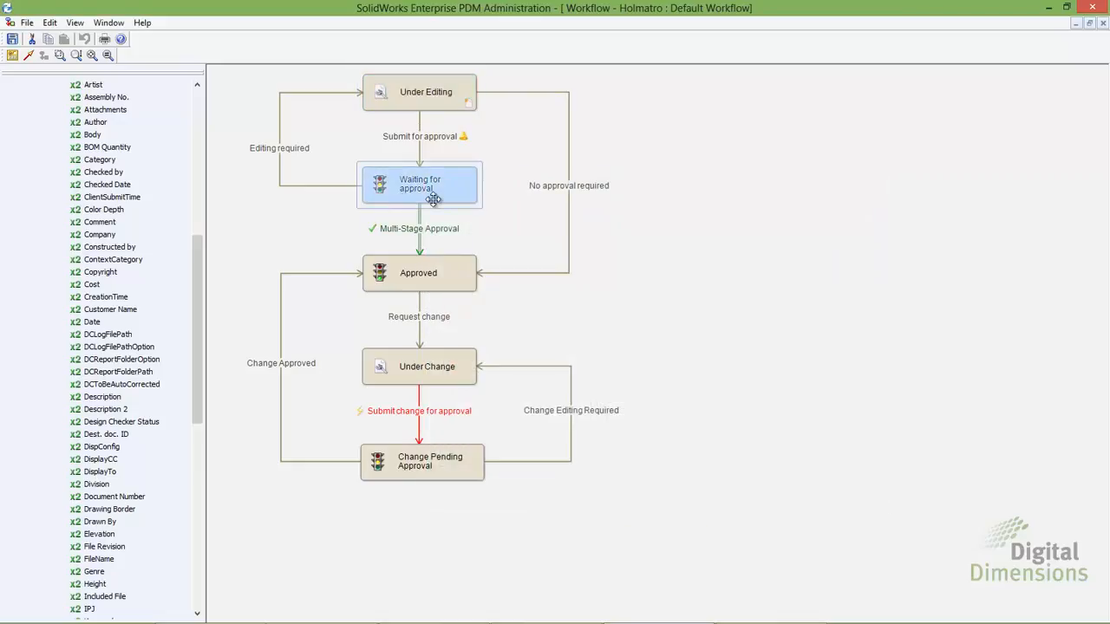
{"action": "double_click", "coordinate": [460, 201]}
{"action": "left_click", "coordinate": [477, 381]}
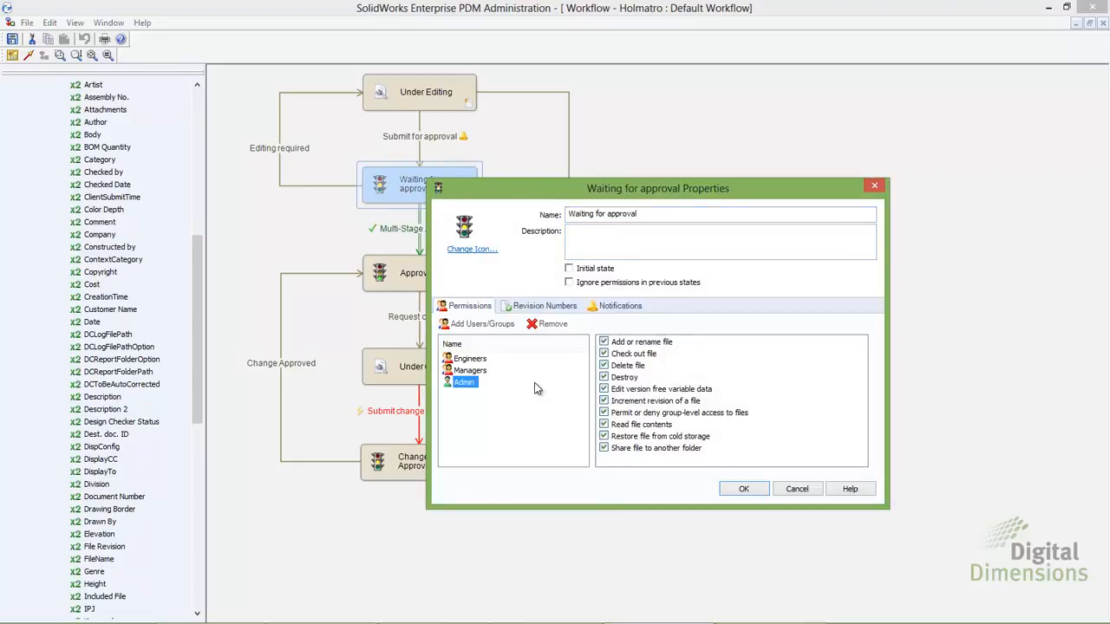
{"action": "left_click", "coordinate": [485, 371]}
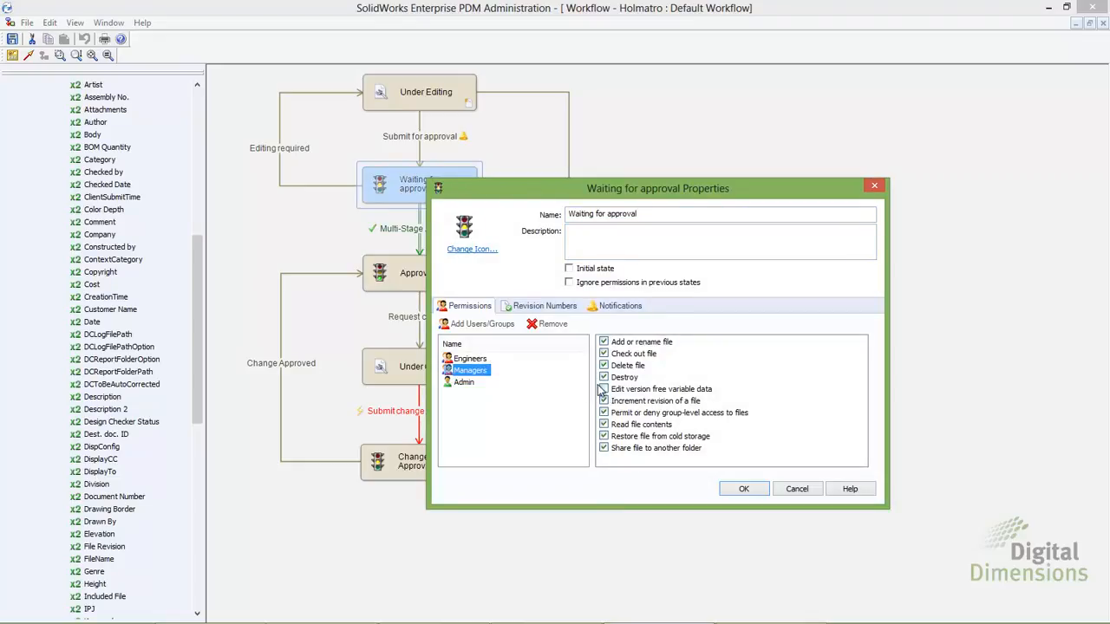
{"action": "left_click", "coordinate": [479, 360]}
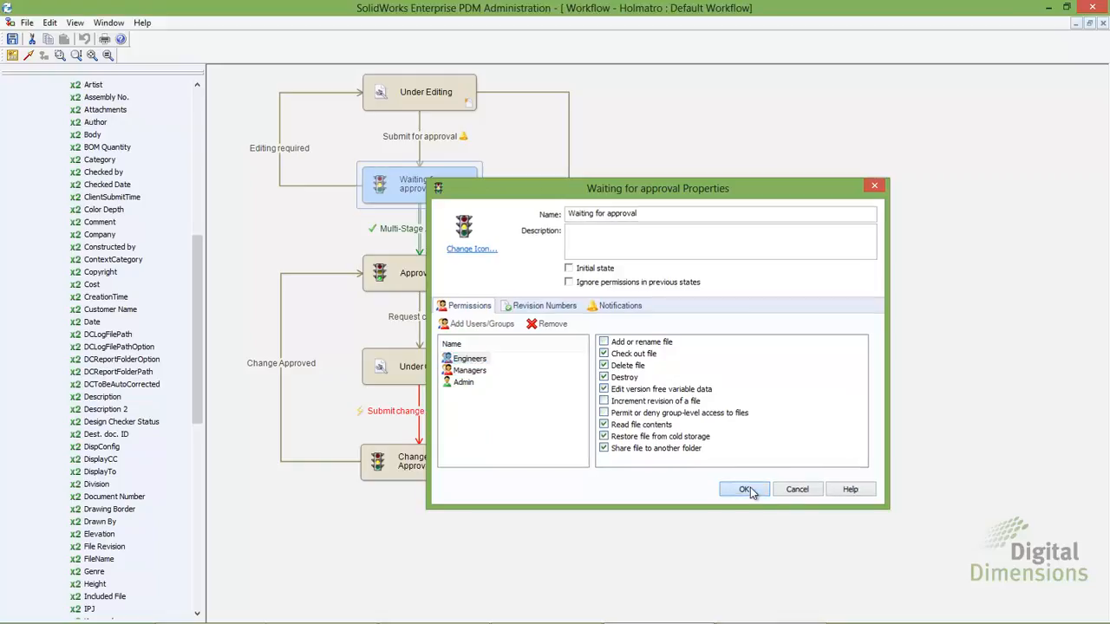
{"action": "left_click", "coordinate": [748, 489]}
{"action": "left_click", "coordinate": [751, 489]}
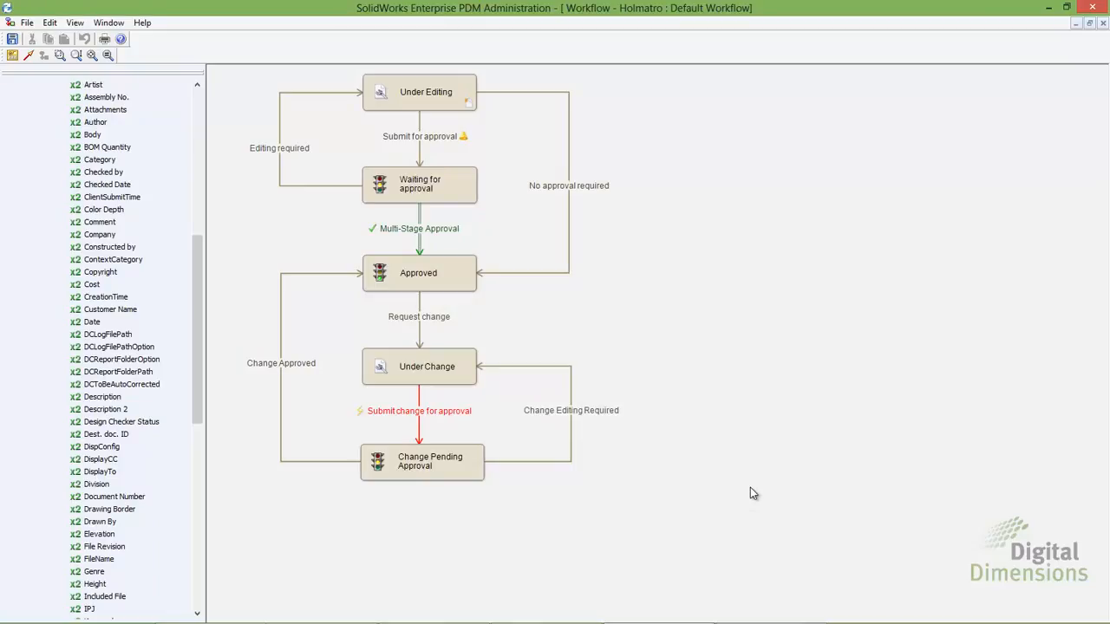
{"action": "left_click", "coordinate": [12, 39]}
- Switch to the Holmatro vault window, set the HandRail-2 part's Cost to 162.50, and save its data card changes
{"action": "mouse_move", "coordinate": [630, 617]}
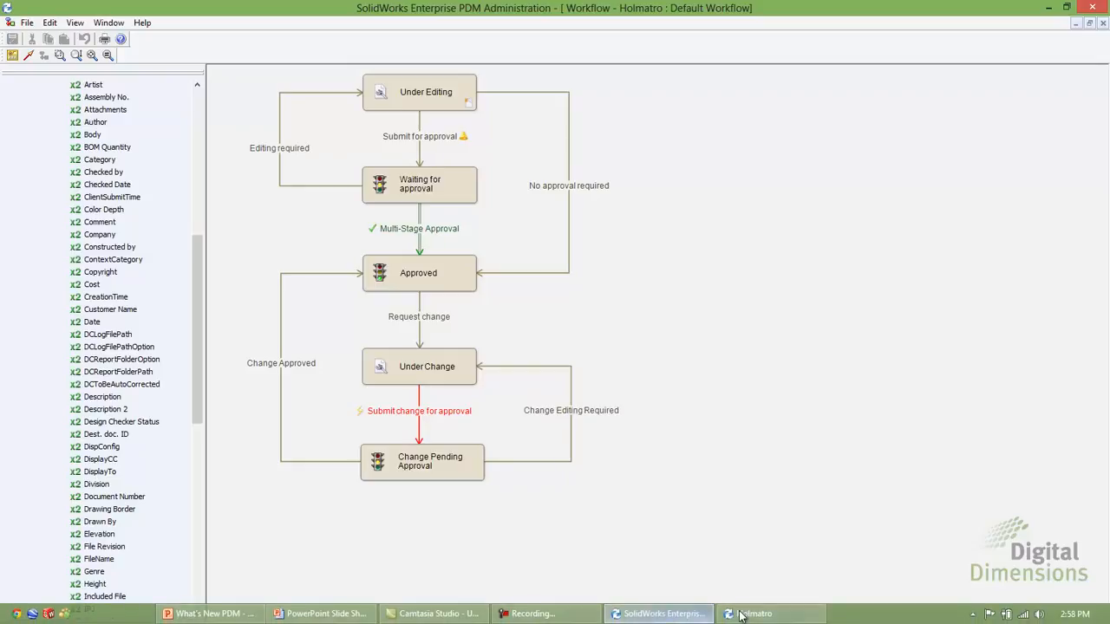
{"action": "left_click", "coordinate": [693, 613]}
{"action": "left_click", "coordinate": [535, 216]}
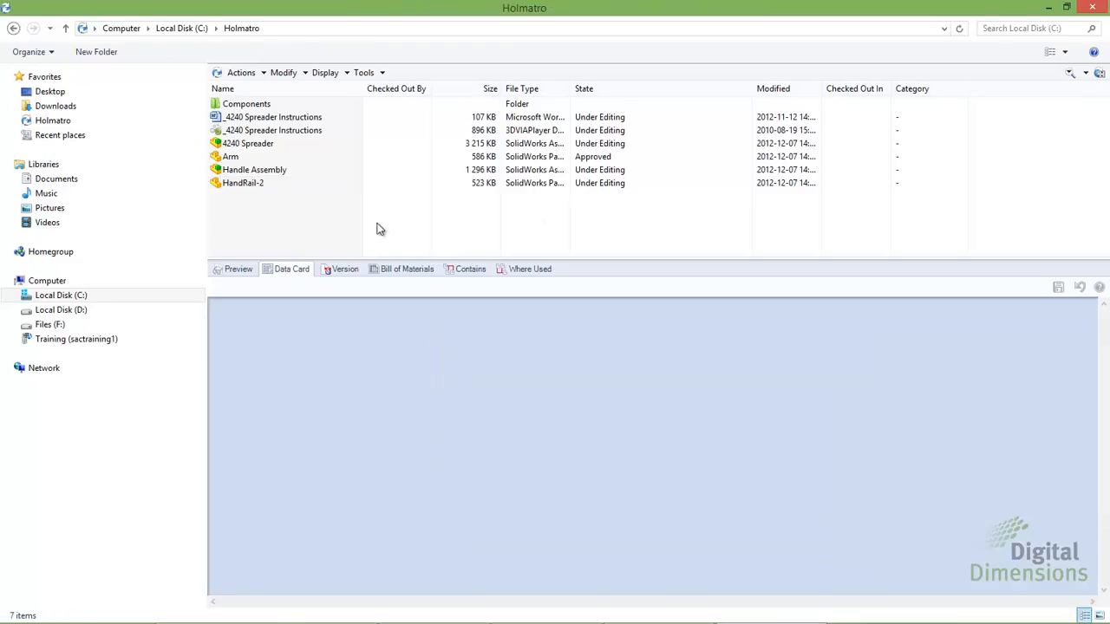
{"action": "left_click", "coordinate": [248, 186]}
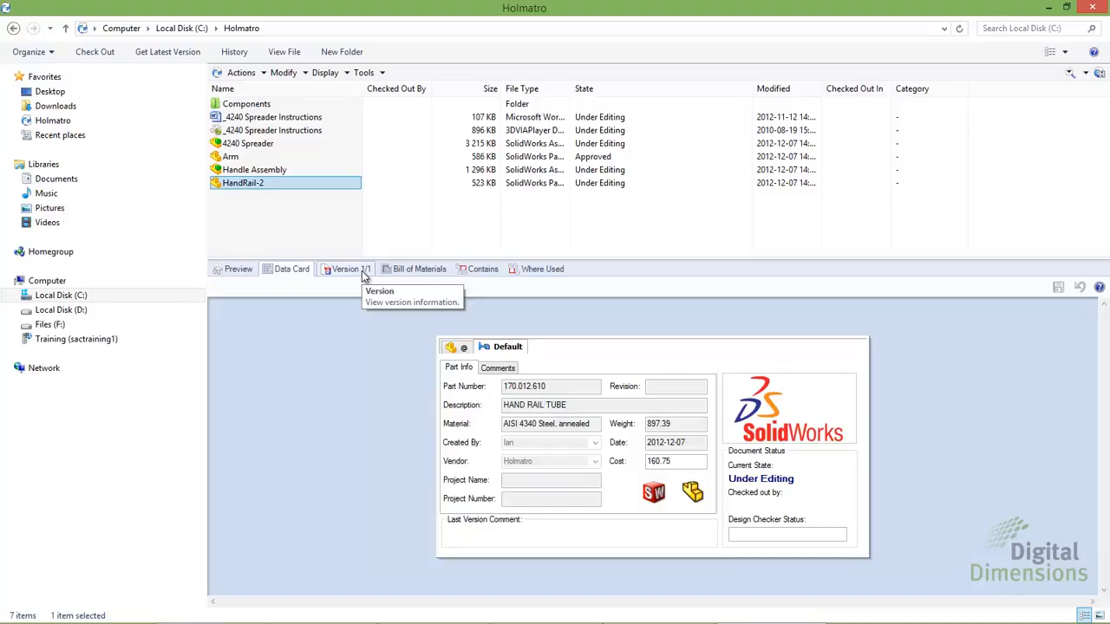
{"action": "double_click", "coordinate": [672, 461]}
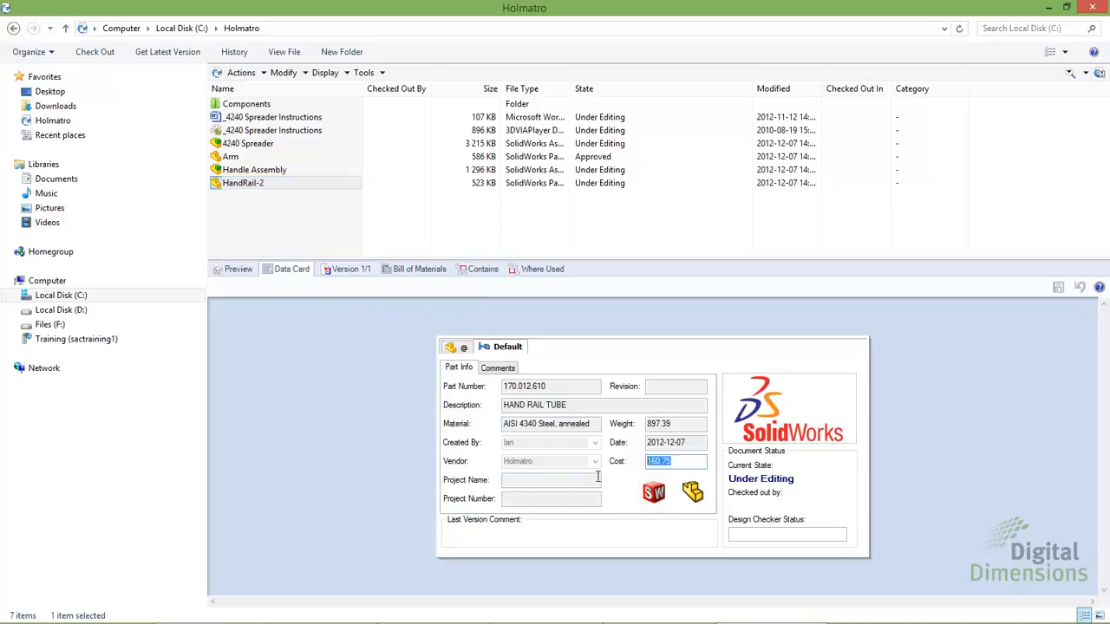
{"action": "type", "text": "162.50"}
{"action": "left_click", "coordinate": [592, 499]}
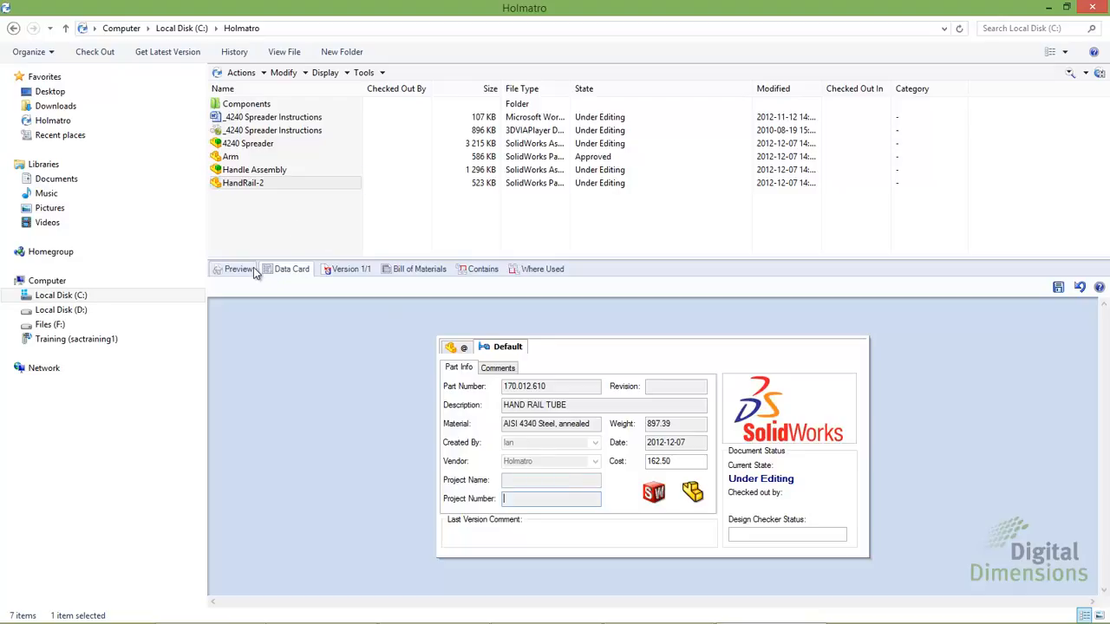
{"action": "left_click", "coordinate": [345, 269]}
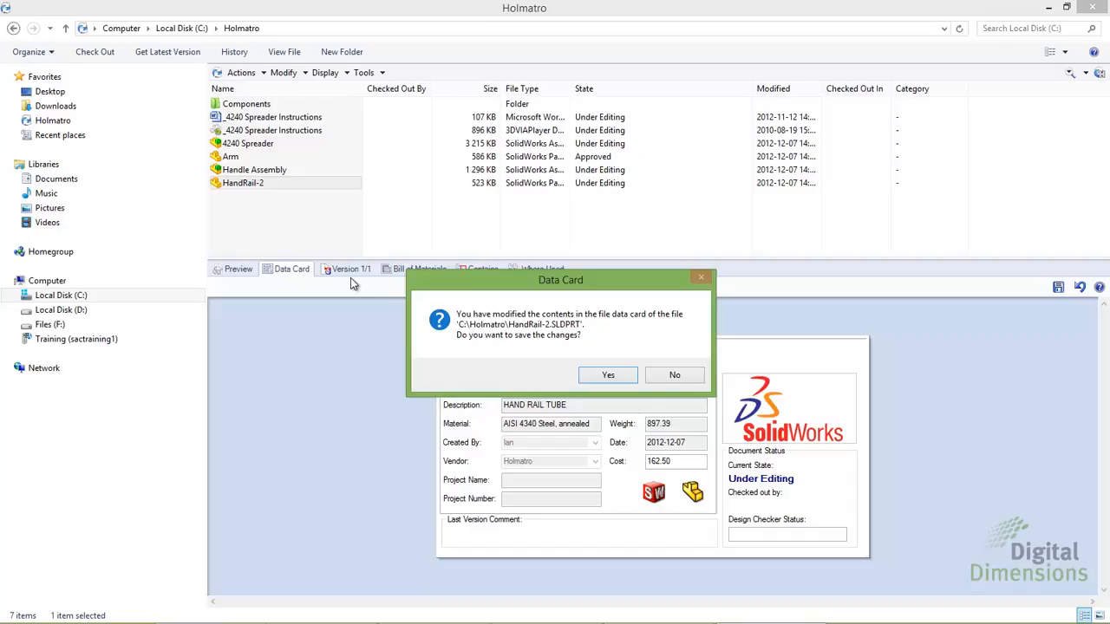
{"action": "left_click", "coordinate": [610, 374]}
{"action": "left_click", "coordinate": [671, 466]}
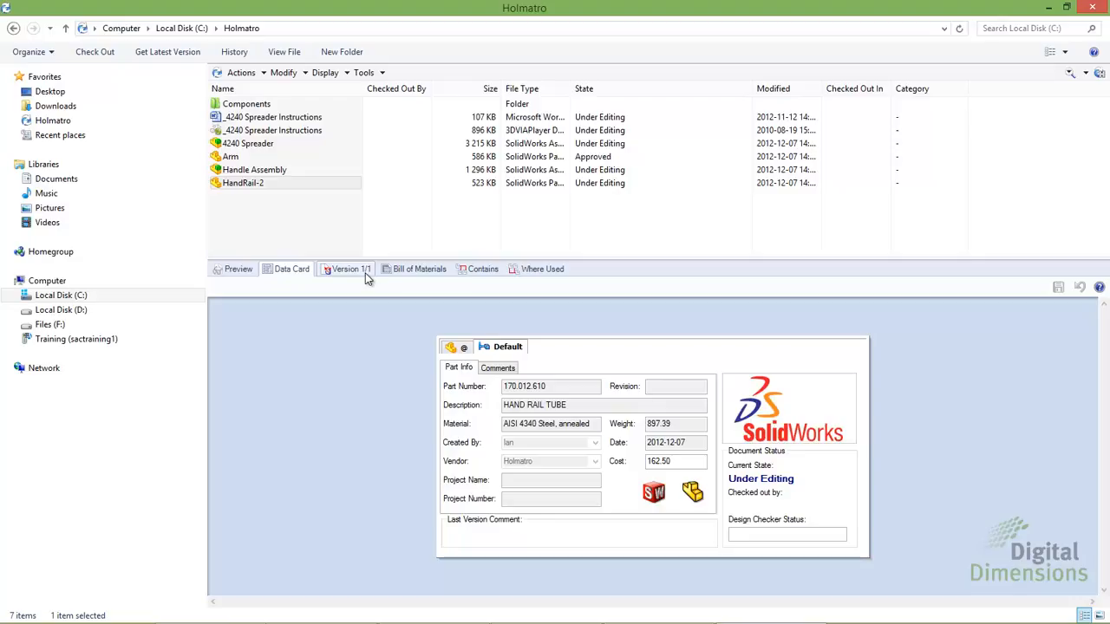
{"action": "double_click", "coordinate": [672, 461]}
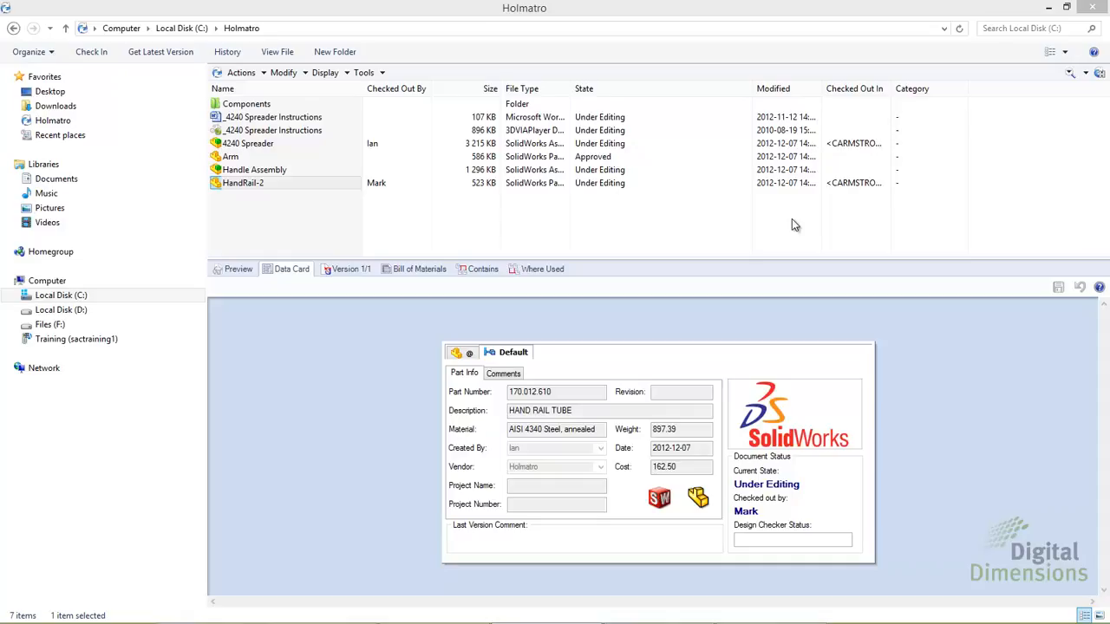
- View the contact card and presence note of the user who checked out HandRail-2, and close both
{"action": "mouse_move", "coordinate": [384, 190]}
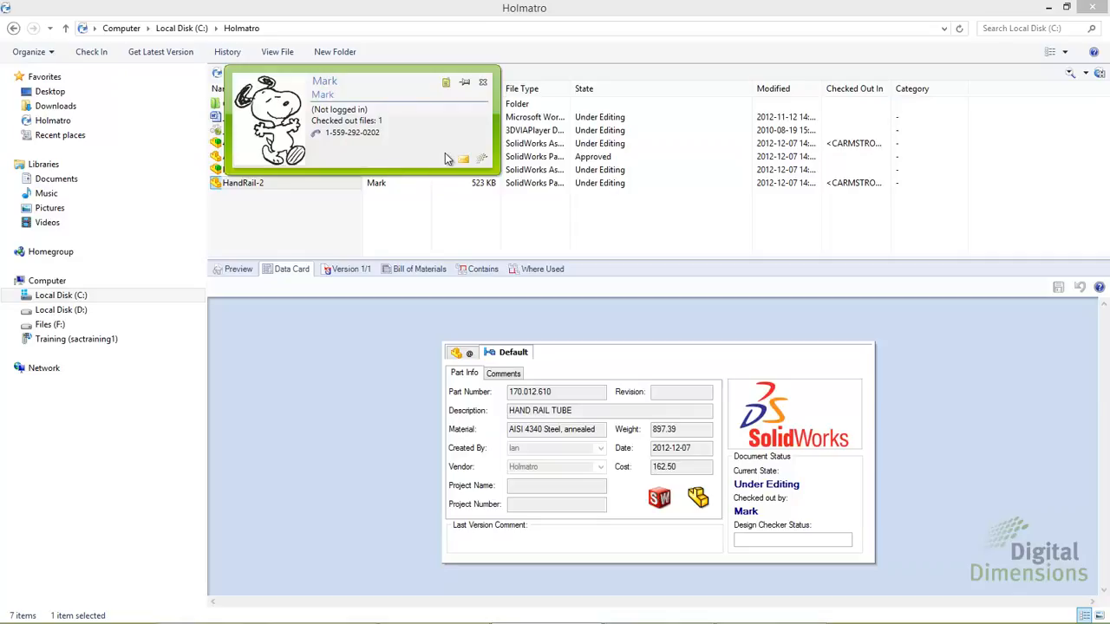
{"action": "left_click", "coordinate": [445, 85]}
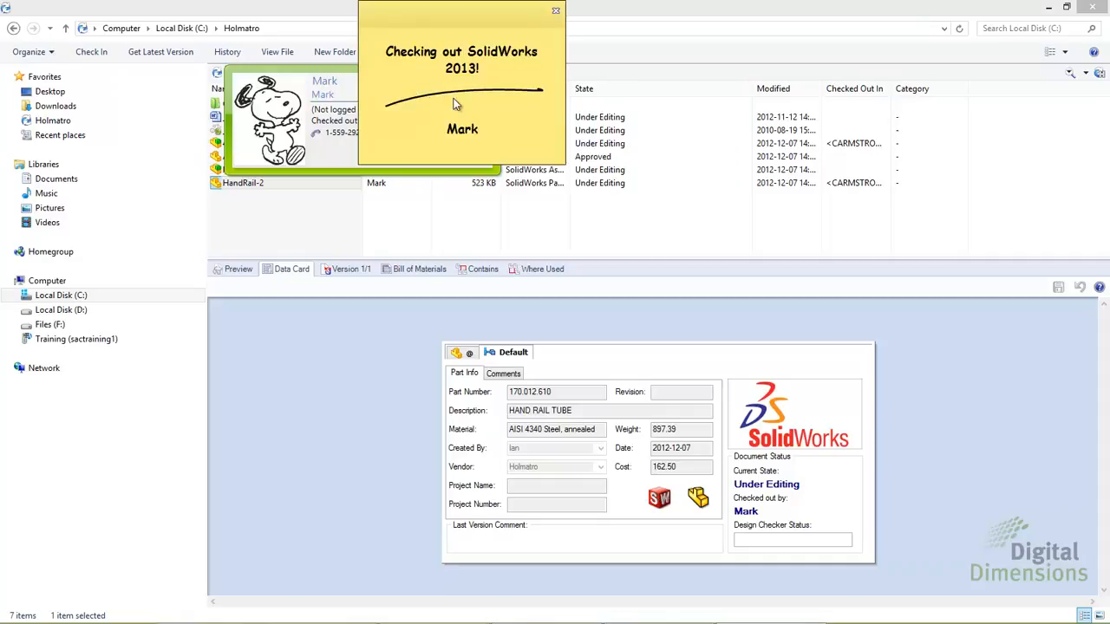
{"action": "left_click", "coordinate": [355, 89]}
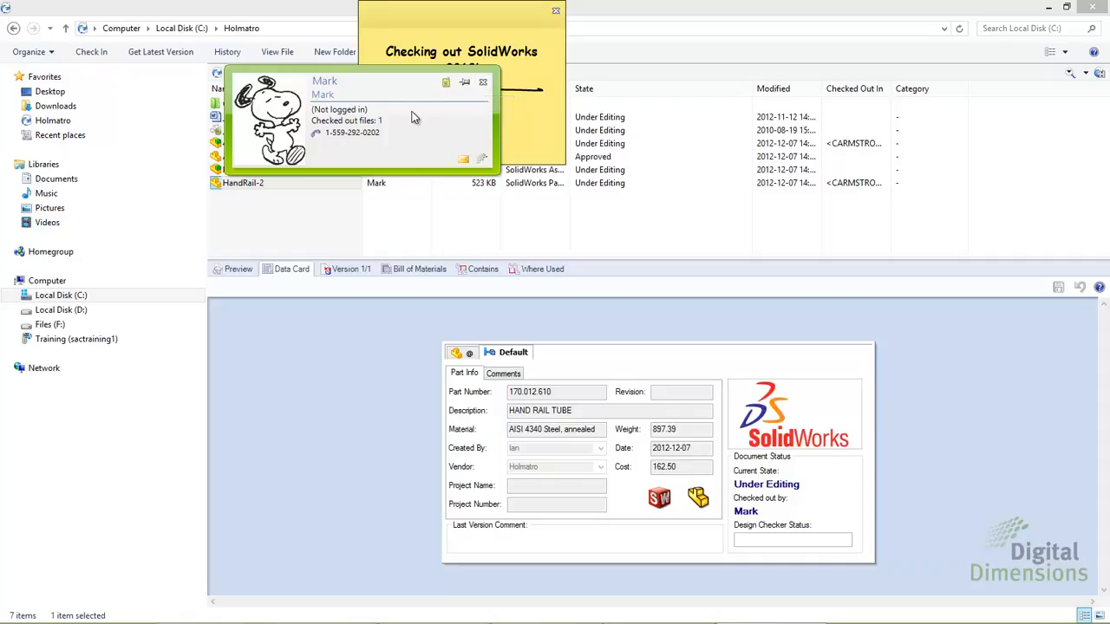
{"action": "left_click", "coordinate": [484, 84]}
{"action": "left_click", "coordinate": [556, 10]}
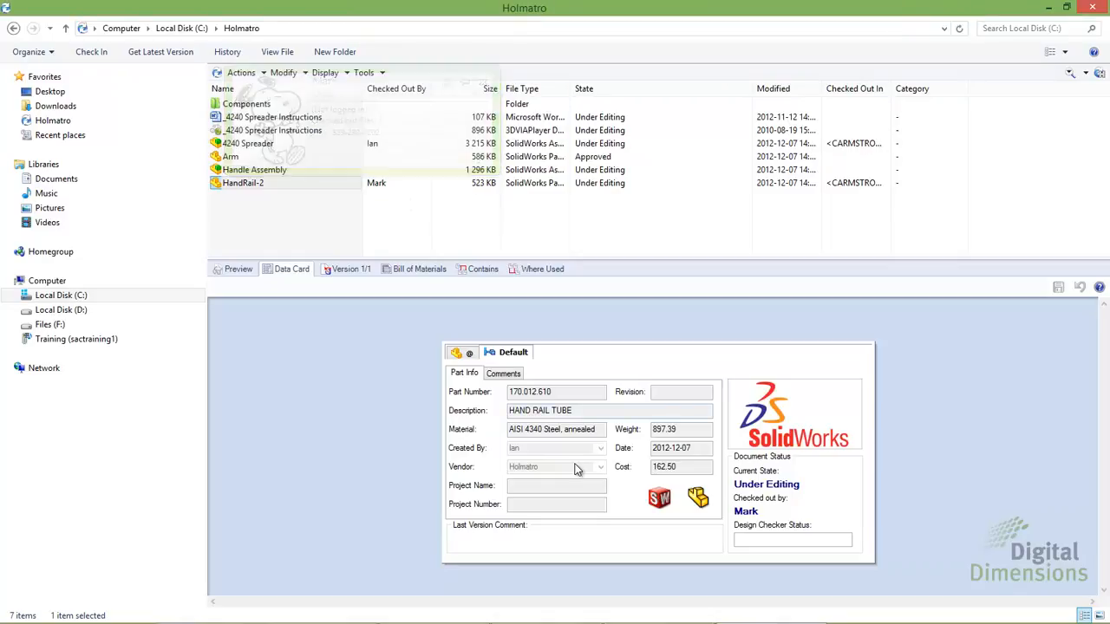
- Switch to Enterprise PDM Administration and examine the e-mail, website, phone and presence note in the properties of the user listed below Admin
{"action": "left_click", "coordinate": [641, 613]}
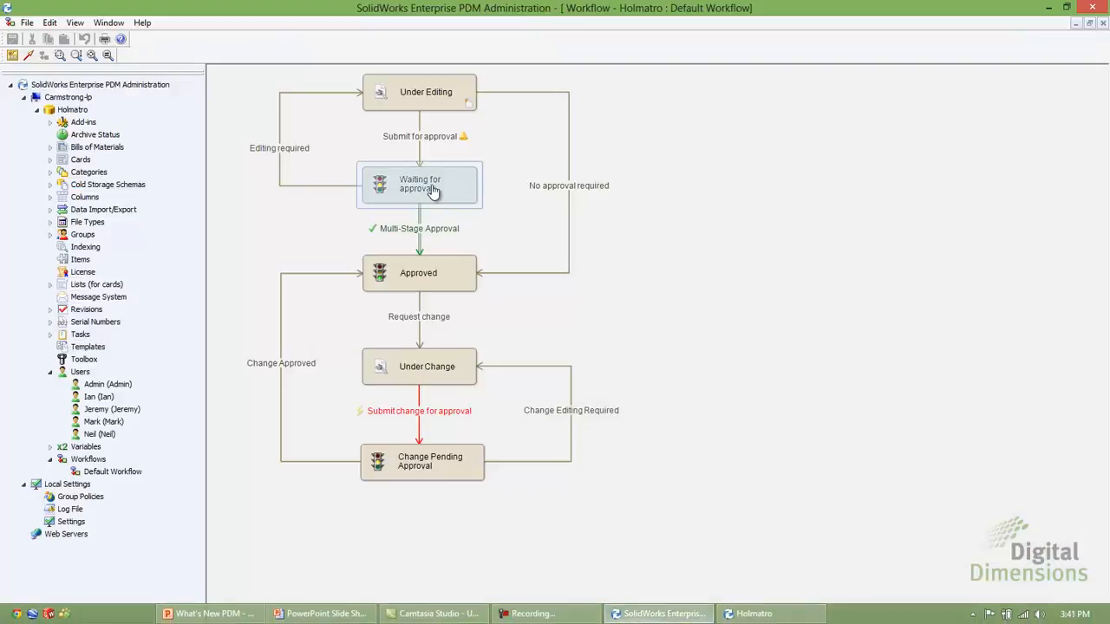
{"action": "double_click", "coordinate": [98, 397]}
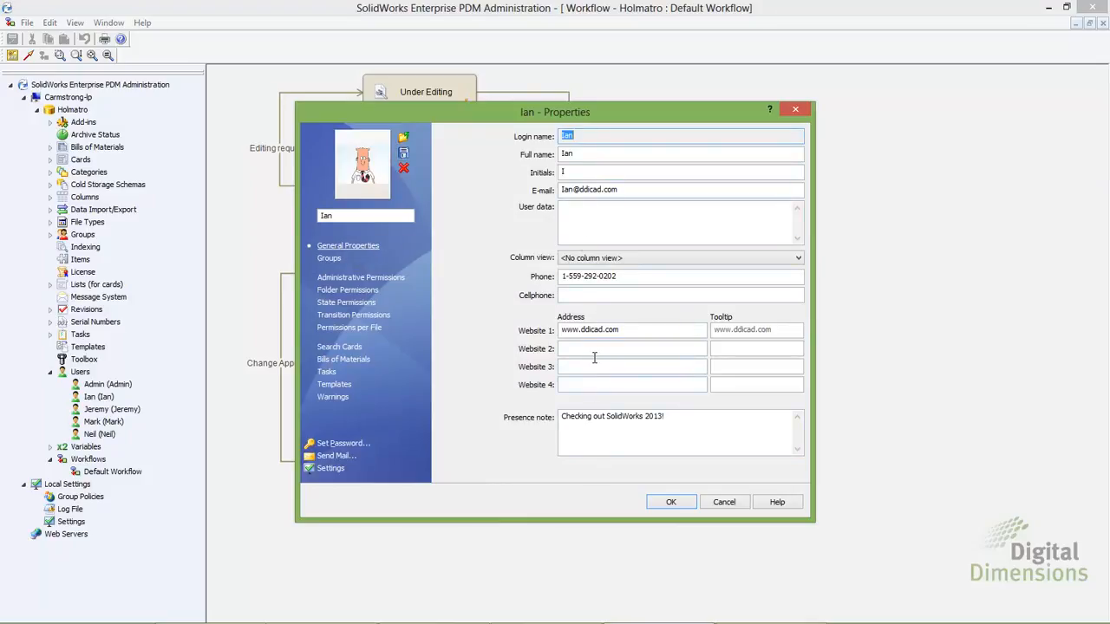
{"action": "left_click_drag", "start_coordinate": [620, 189], "coordinate": [503, 193]}
{"action": "left_click_drag", "start_coordinate": [621, 330], "coordinate": [479, 341]}
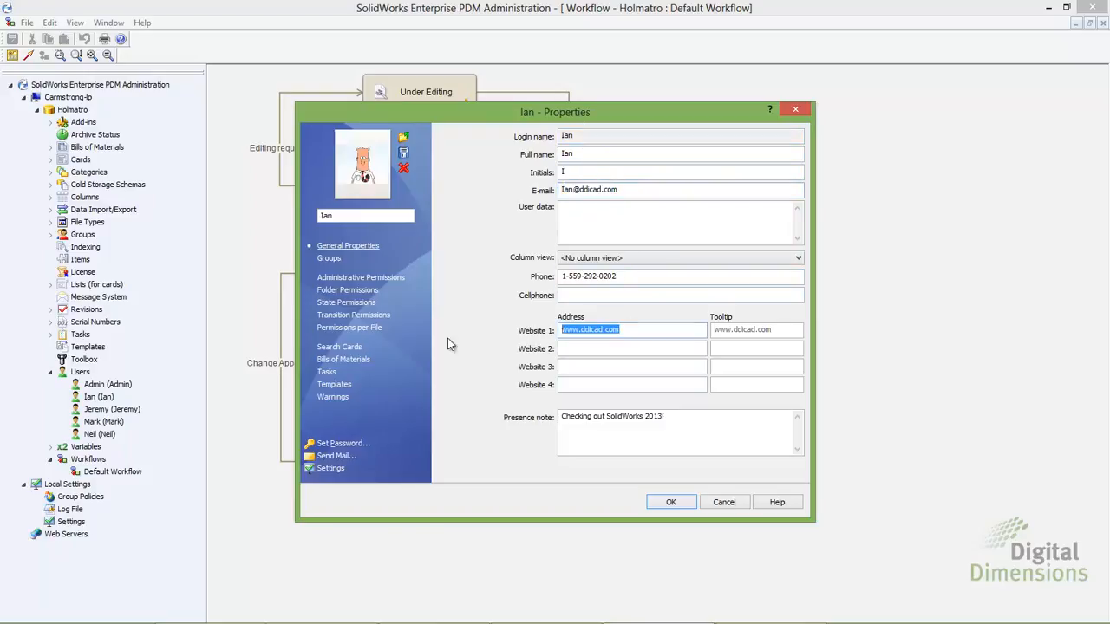
{"action": "left_click_drag", "start_coordinate": [627, 277], "coordinate": [465, 323]}
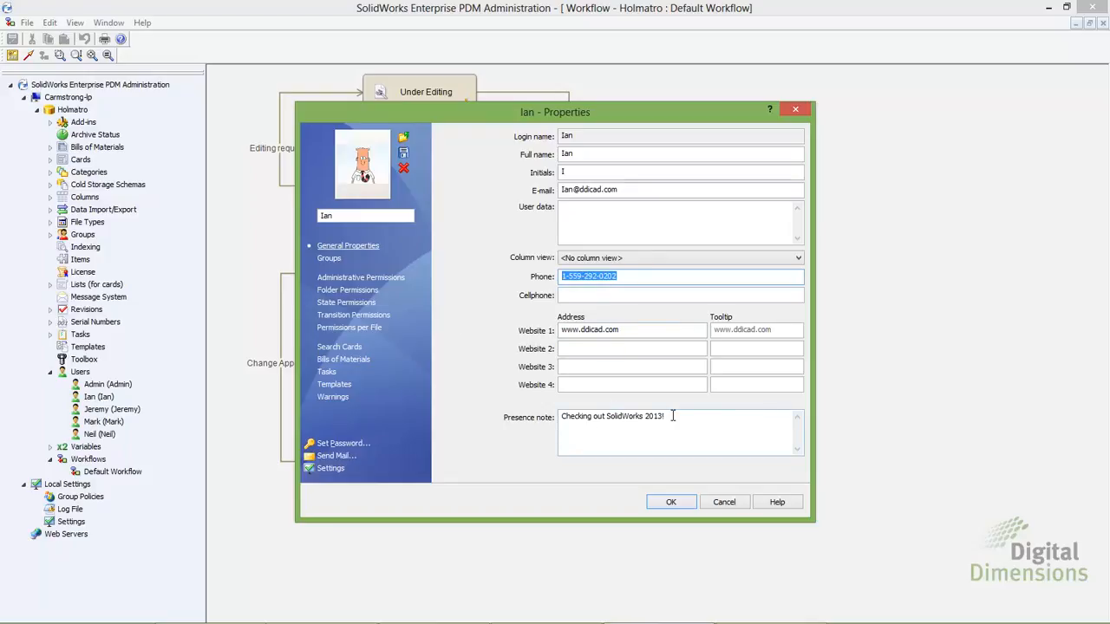
{"action": "left_click_drag", "start_coordinate": [669, 417], "coordinate": [521, 417]}
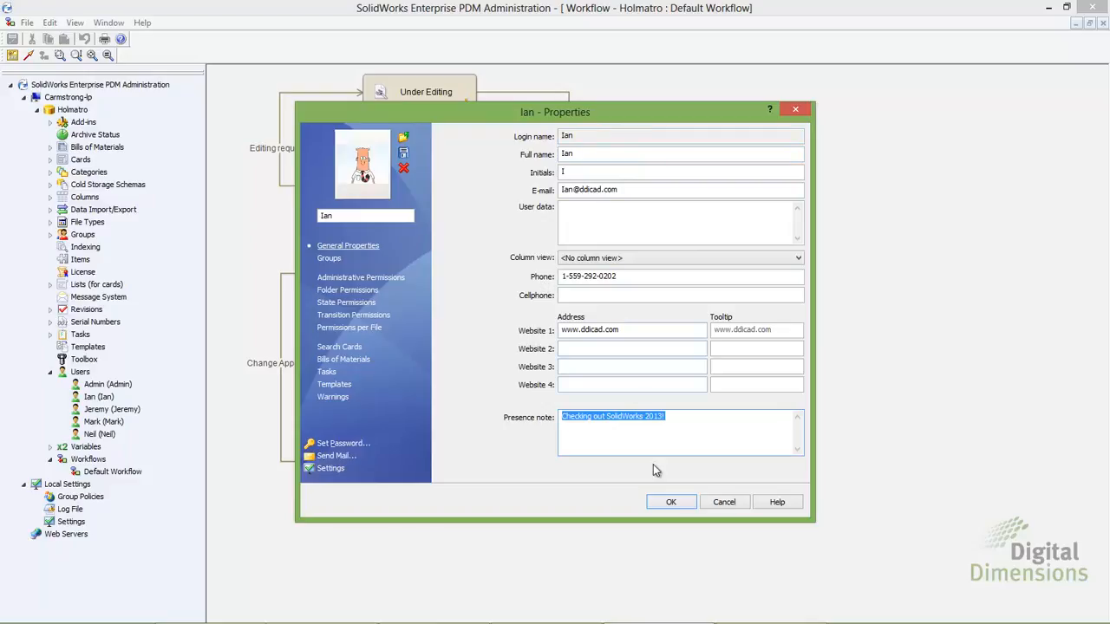
- Switch to File Explorer, open the Holmatro vault folder, and display the 4240 Spreader assembly's bill of materials
{"action": "left_click", "coordinate": [669, 501]}
{"action": "key", "text": "super+e"}
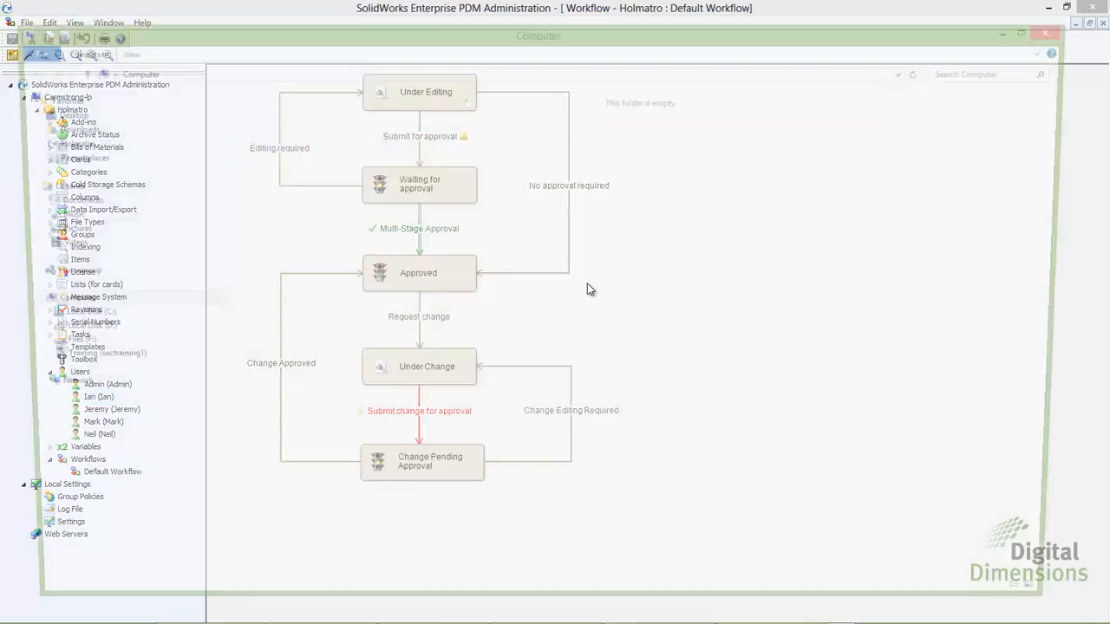
{"action": "double_click", "coordinate": [301, 130]}
{"action": "left_click", "coordinate": [300, 129]}
{"action": "double_click", "coordinate": [275, 171]}
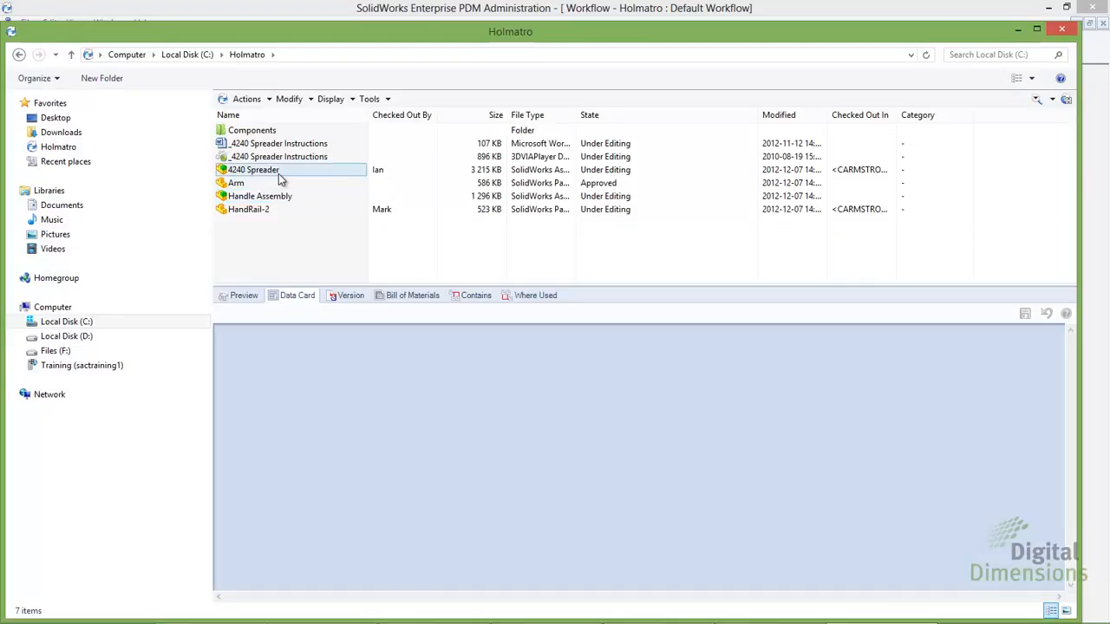
{"action": "left_click", "coordinate": [276, 172]}
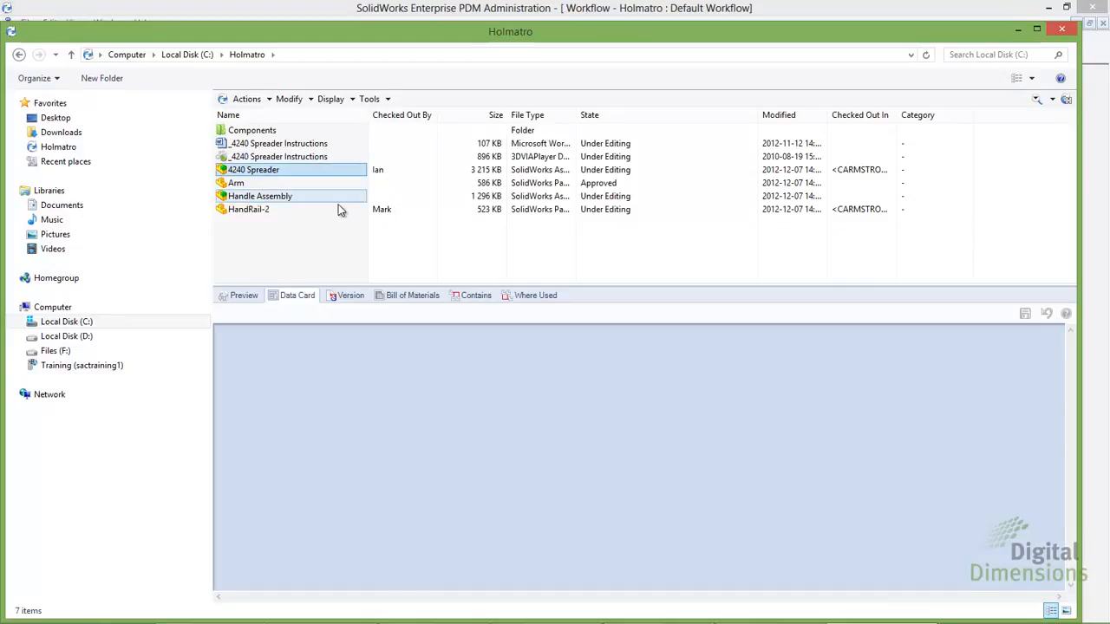
{"action": "left_click", "coordinate": [411, 296]}
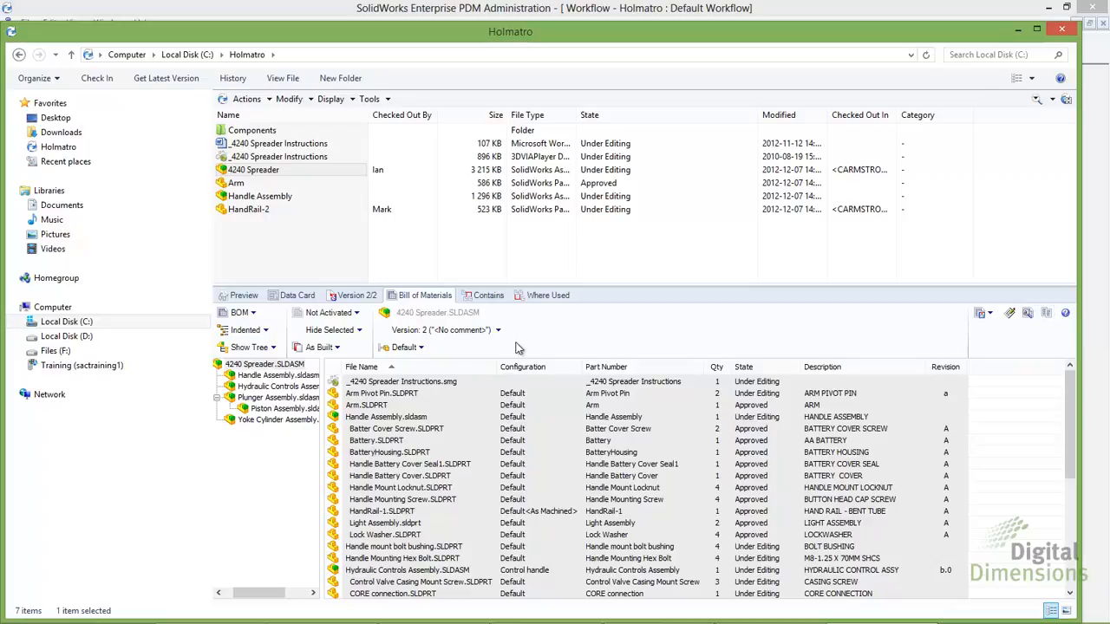
- Compare version 2 of the 4240 Spreader bill of materials with version 1, and close the comparison
{"action": "left_click", "coordinate": [1046, 317]}
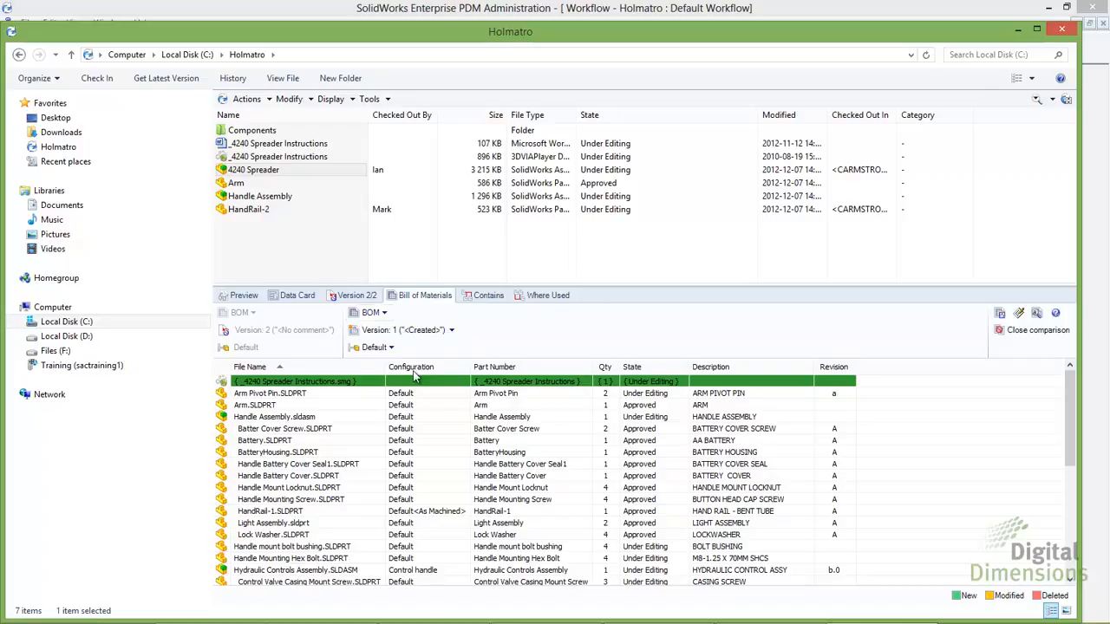
{"action": "mouse_move", "coordinate": [1069, 400]}
{"action": "left_mouse_down"}
{"action": "mouse_move", "coordinate": [1066, 453]}
{"action": "mouse_move", "coordinate": [1071, 392]}
{"action": "left_mouse_up"}
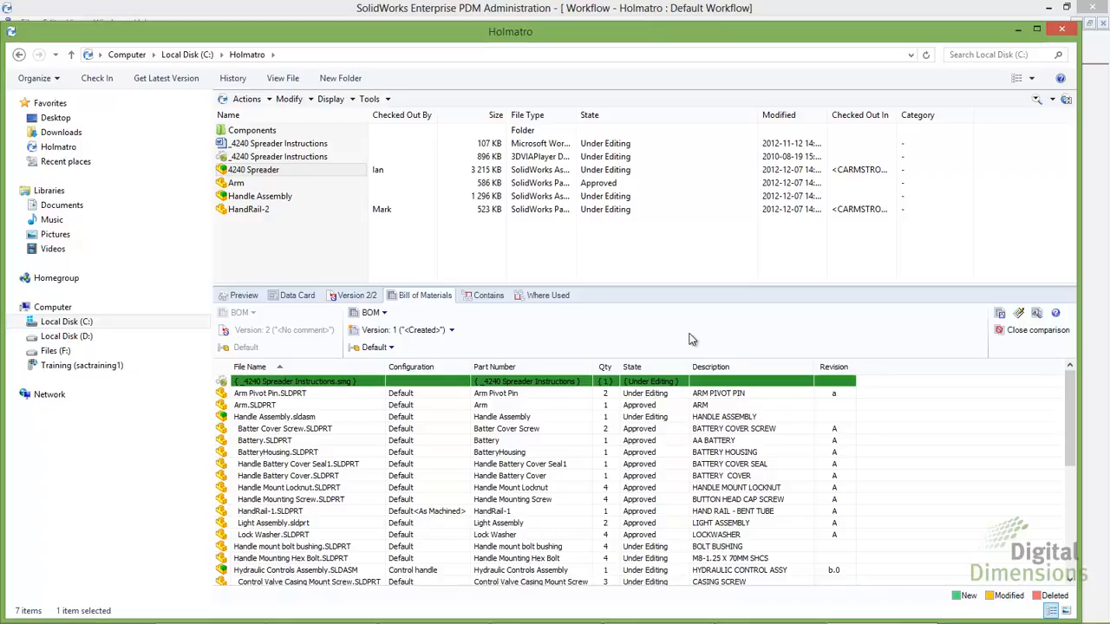
{"action": "left_click", "coordinate": [1032, 330]}
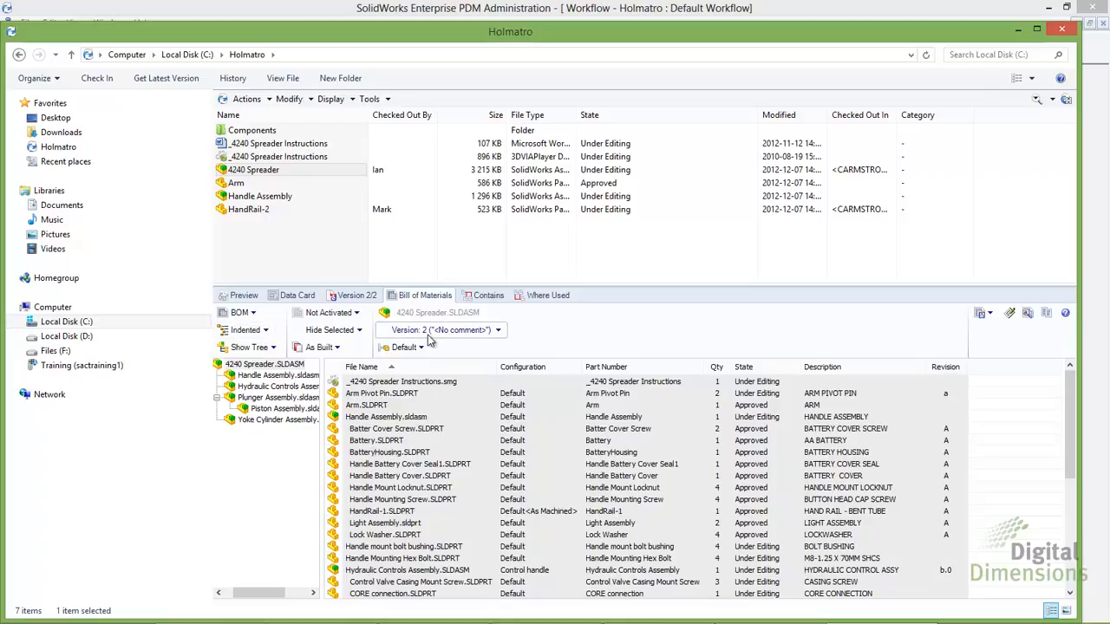
- View what the 4240 Spreader contains and where it is used, checking the available version and configuration choices
{"action": "left_click", "coordinate": [483, 298]}
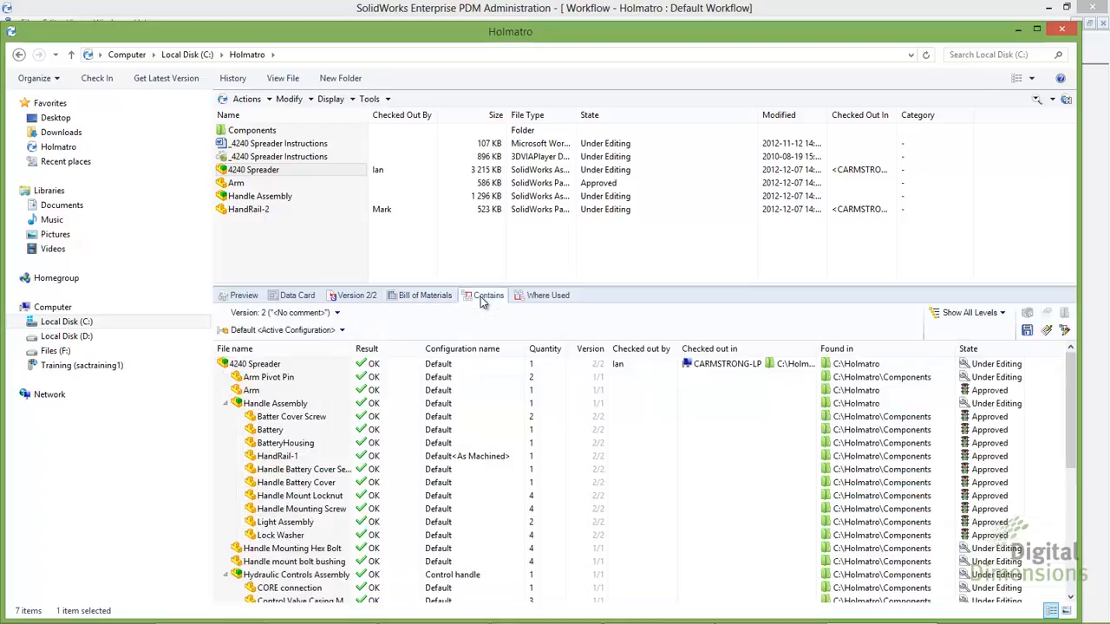
{"action": "left_click", "coordinate": [547, 296]}
{"action": "left_click", "coordinate": [336, 313]}
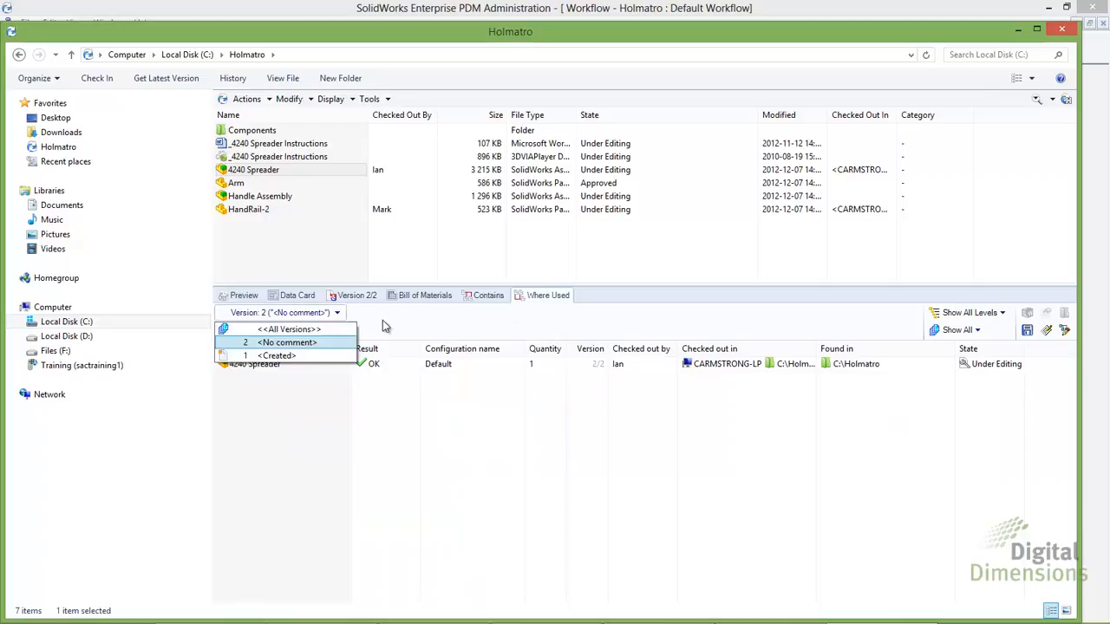
{"action": "left_click", "coordinate": [431, 327]}
{"action": "left_click", "coordinate": [342, 330]}
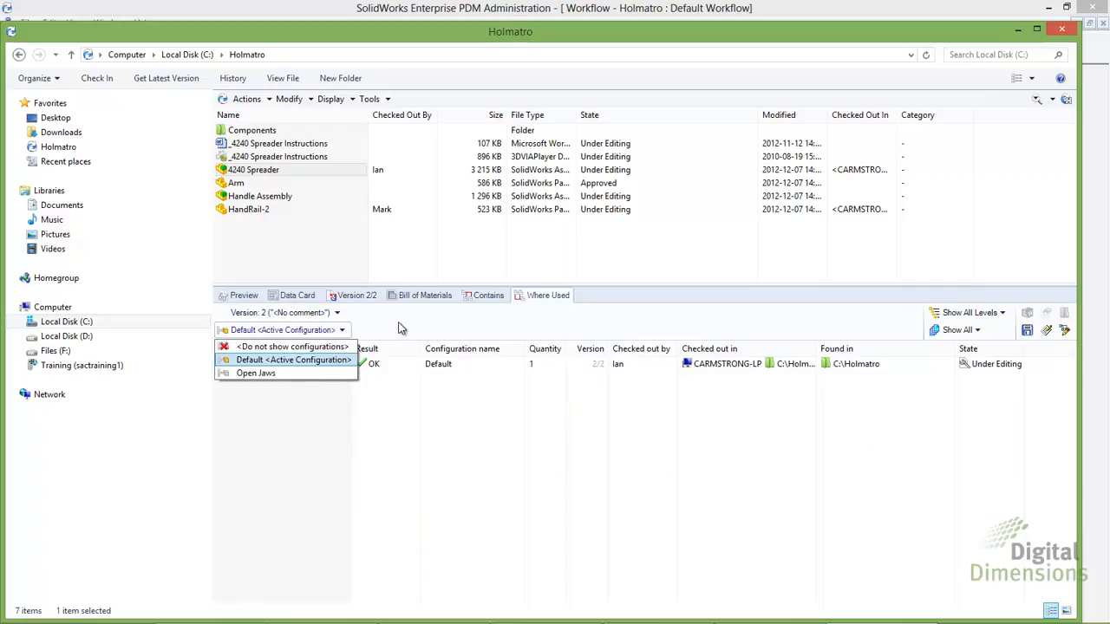
{"action": "left_click", "coordinate": [400, 328]}
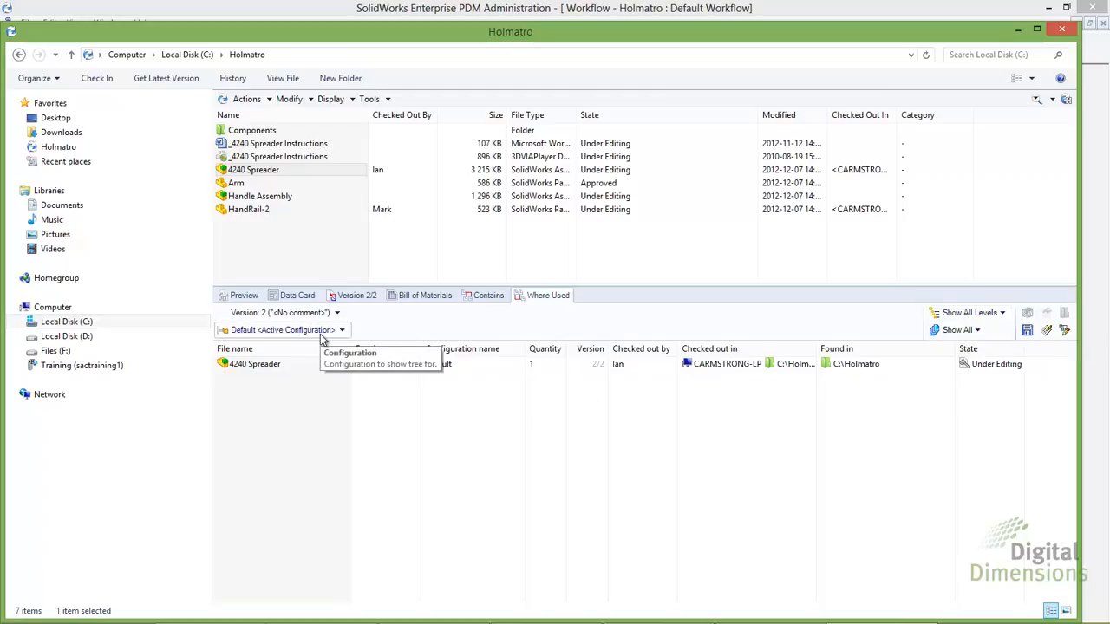
- Check the level and latest-attached display options for the 4240 Spreader's where-used list
{"action": "left_click", "coordinate": [987, 317]}
{"action": "left_click", "coordinate": [883, 317]}
{"action": "left_click", "coordinate": [940, 330]}
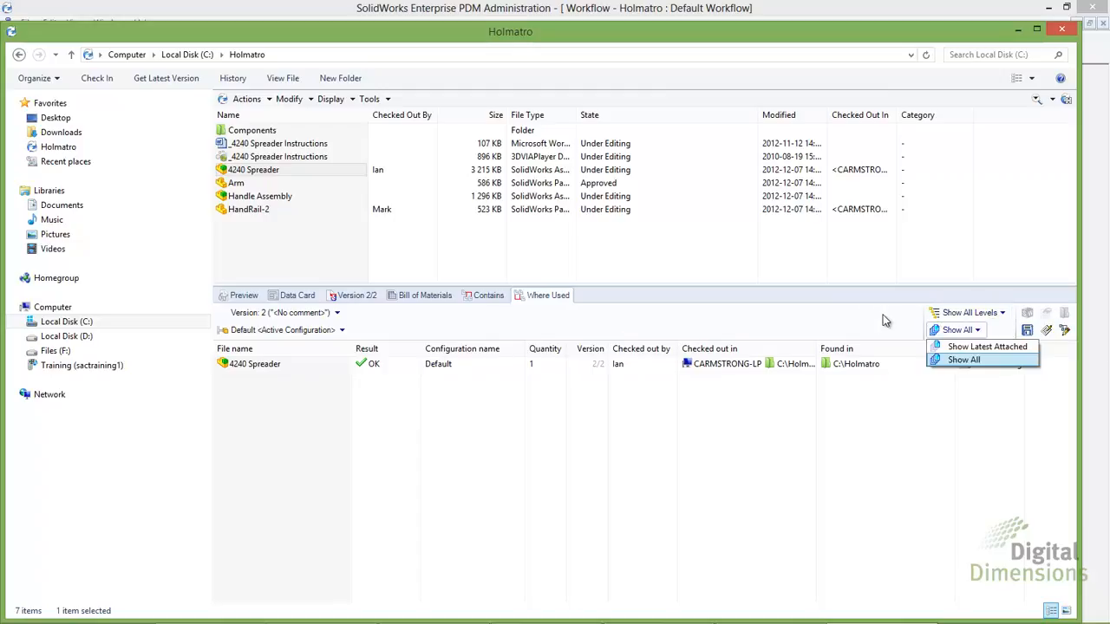
{"action": "left_click", "coordinate": [993, 347]}
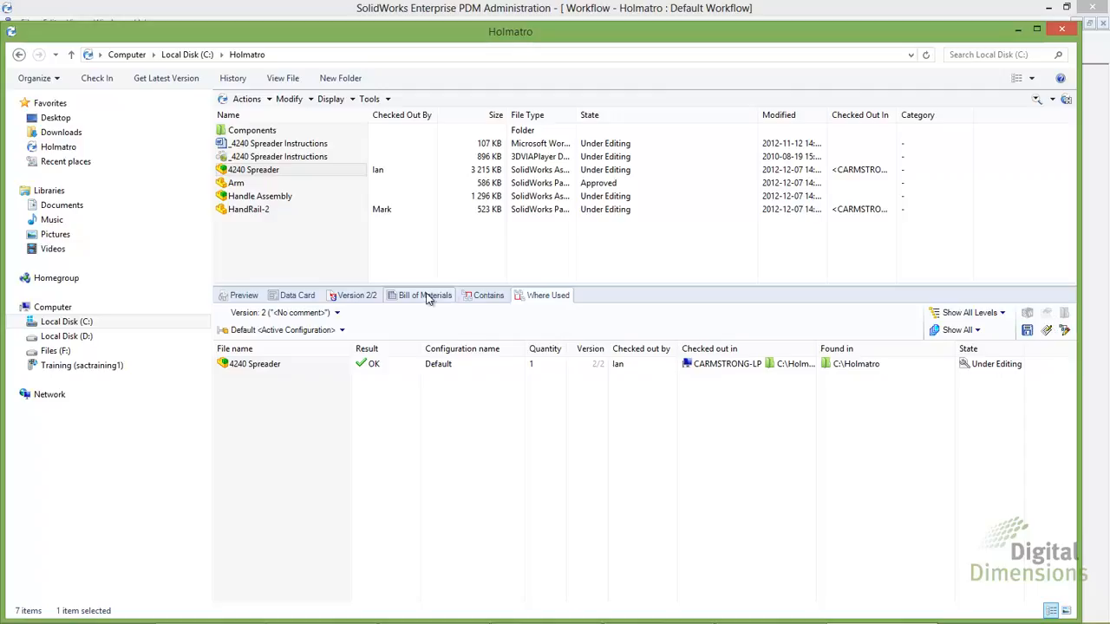
- Review the components contained in the 4240 Spreader, highlight Arm, and clear the file selection
{"action": "left_click", "coordinate": [477, 296]}
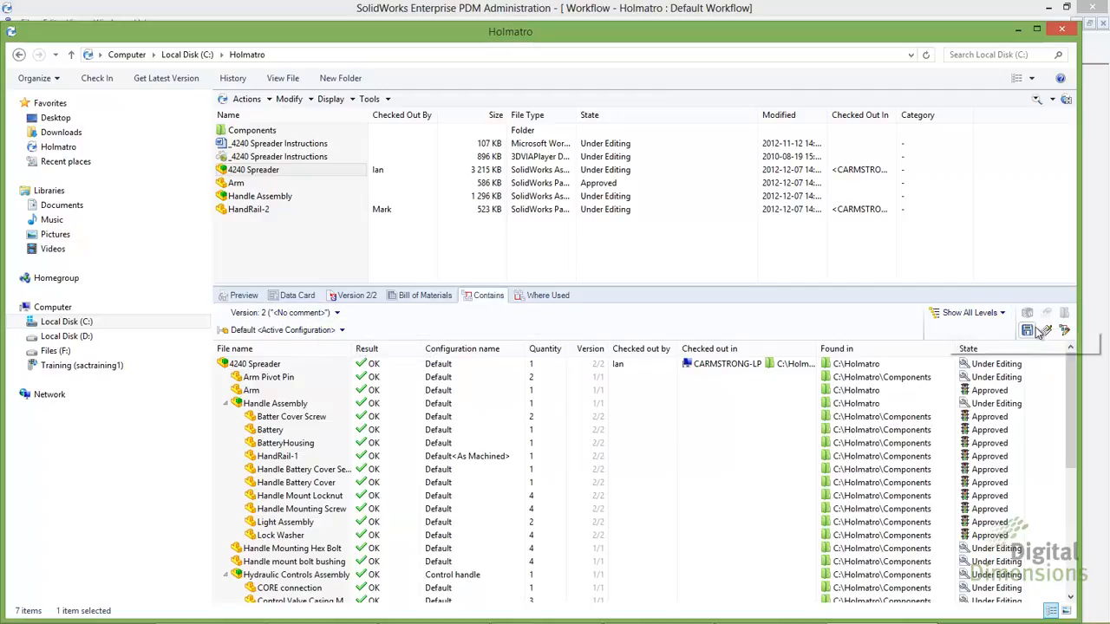
{"action": "left_click", "coordinate": [260, 391]}
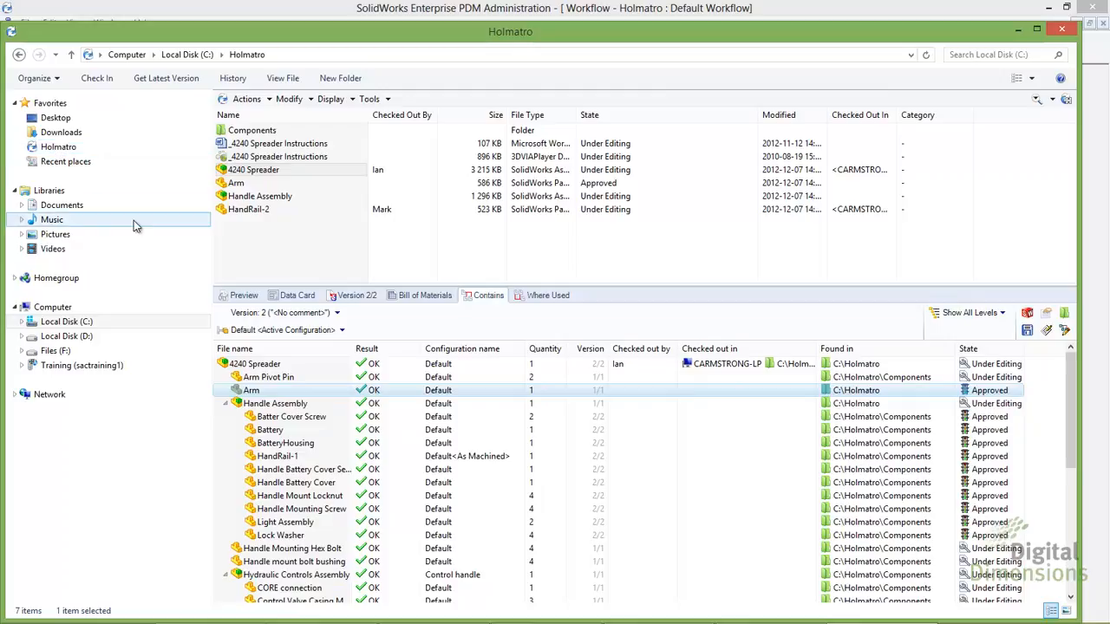
{"action": "left_click", "coordinate": [242, 247]}
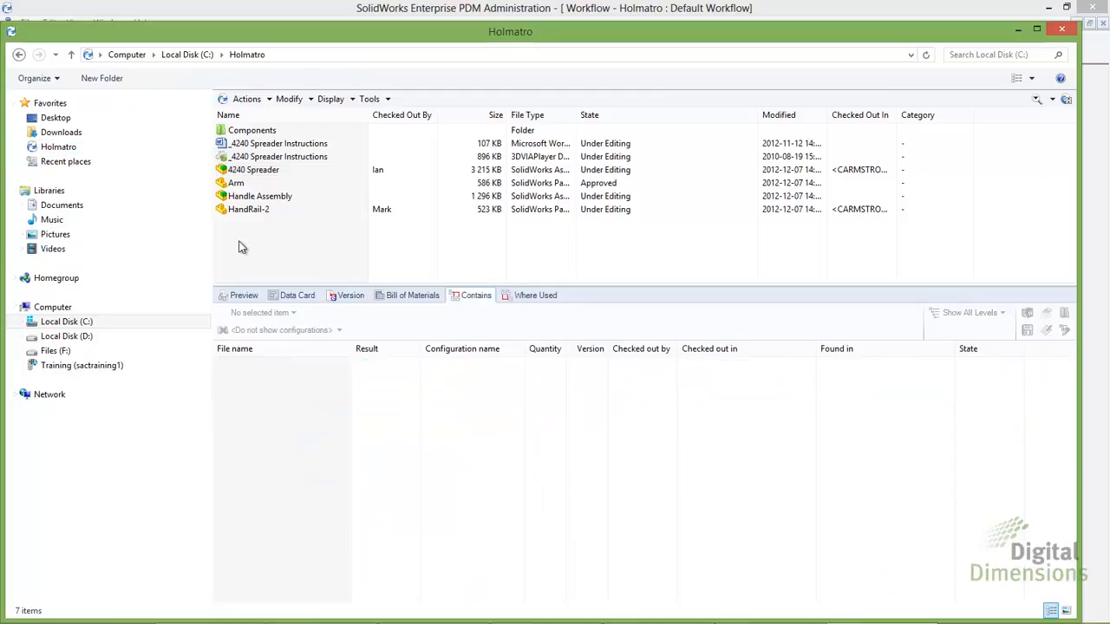
- Copy the _4240 Spreader Instructions Word document and paste it as a reference to 4240 Spreader with quantity 3
{"action": "right_click", "coordinate": [265, 146]}
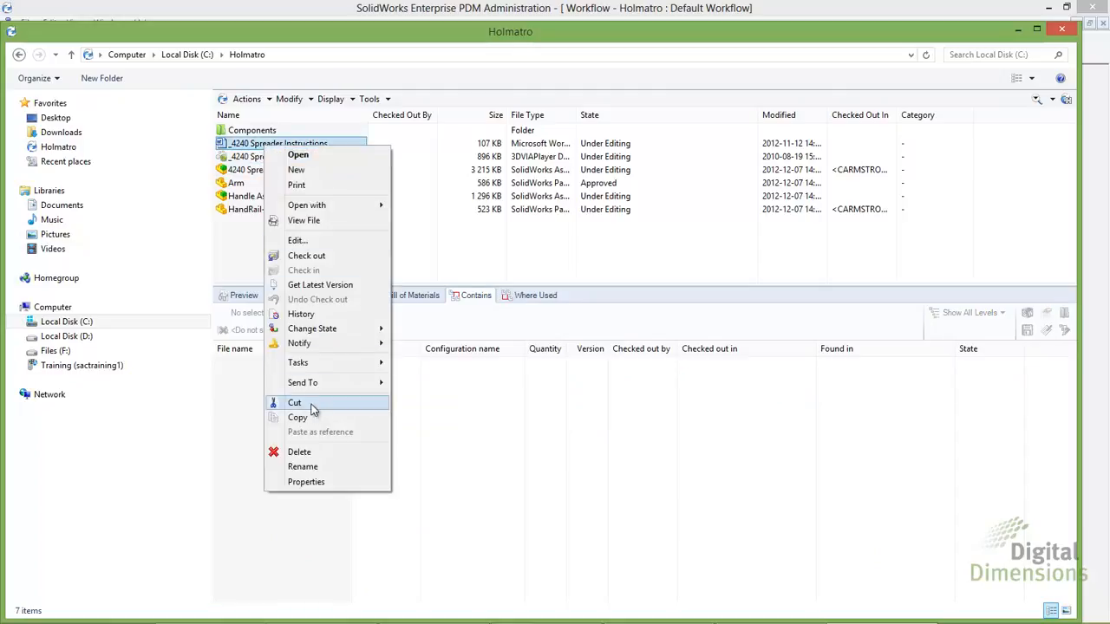
{"action": "left_click", "coordinate": [310, 418]}
{"action": "right_click", "coordinate": [267, 171]}
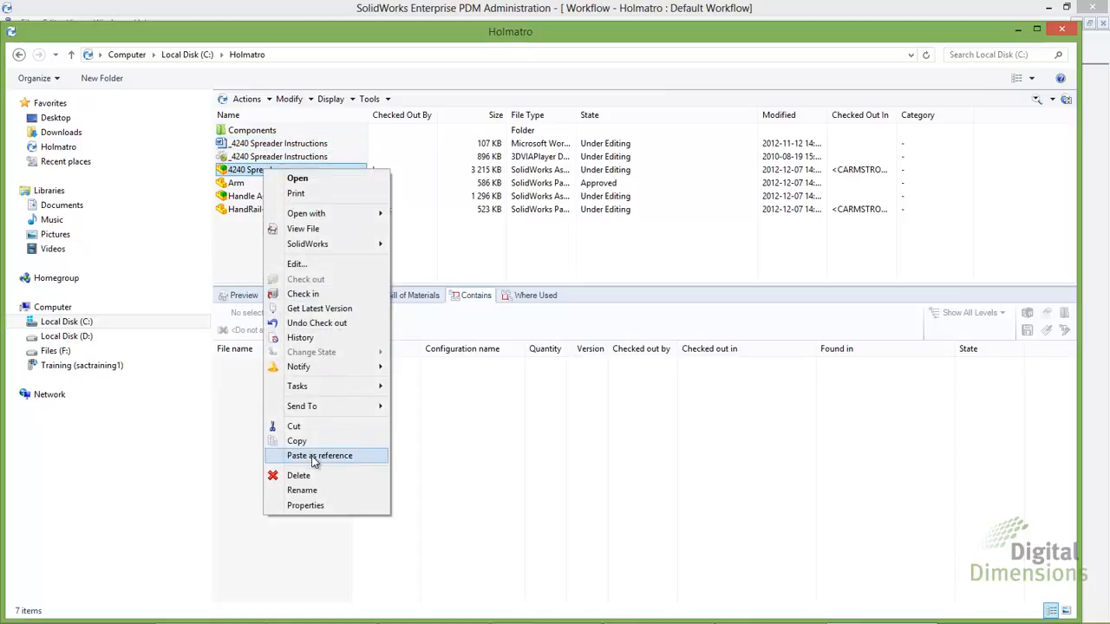
{"action": "left_click", "coordinate": [314, 457]}
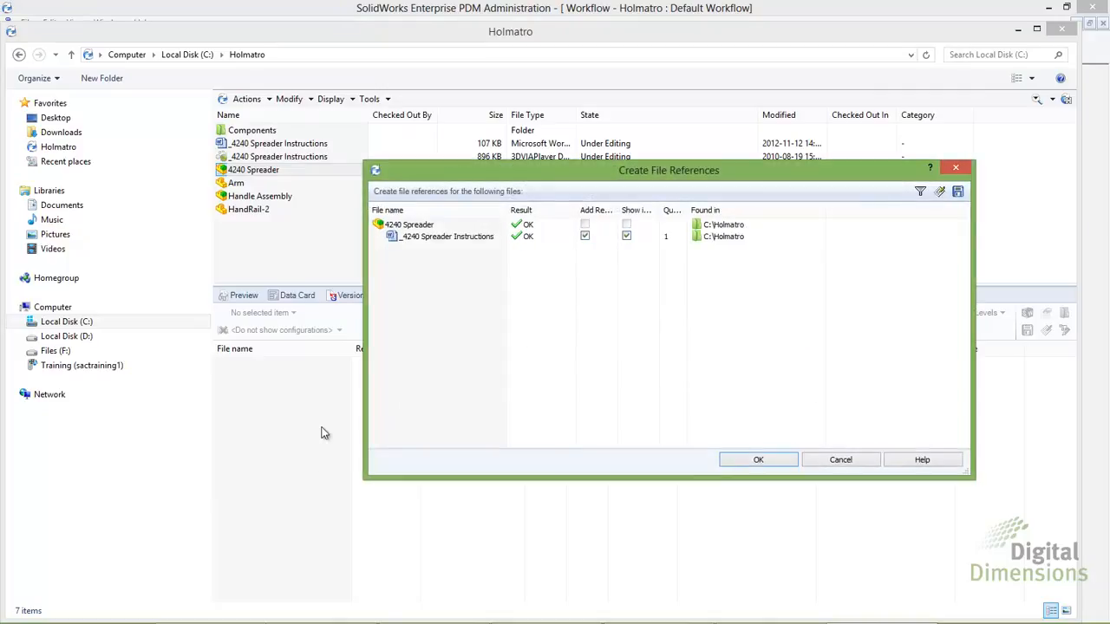
{"action": "left_click_drag", "start_coordinate": [666, 172], "coordinate": [621, 121]}
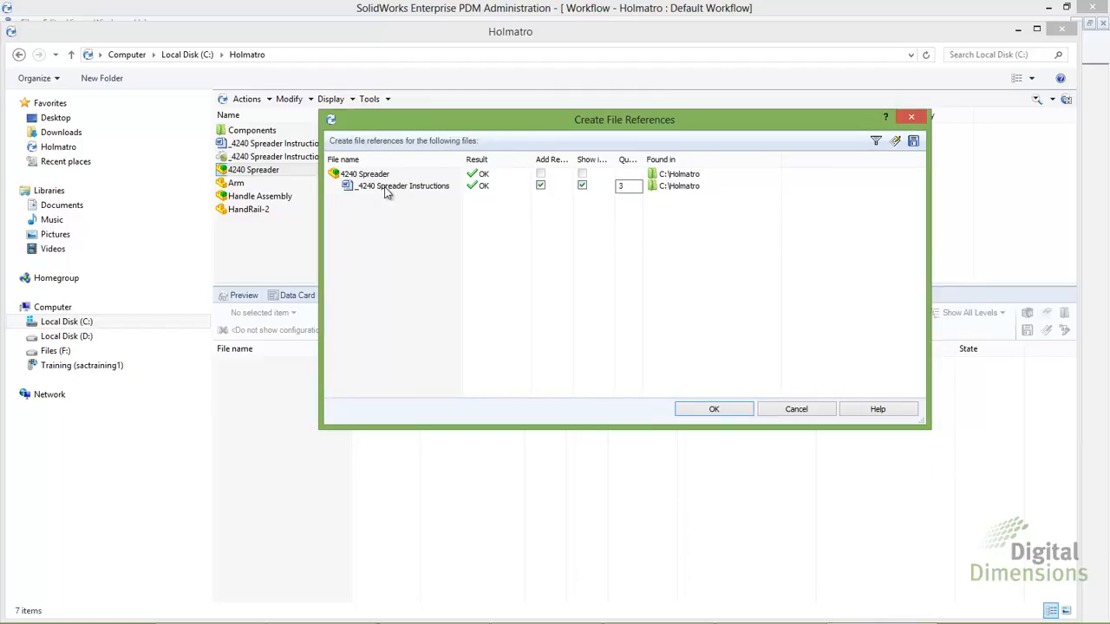
{"action": "left_click", "coordinate": [705, 408]}
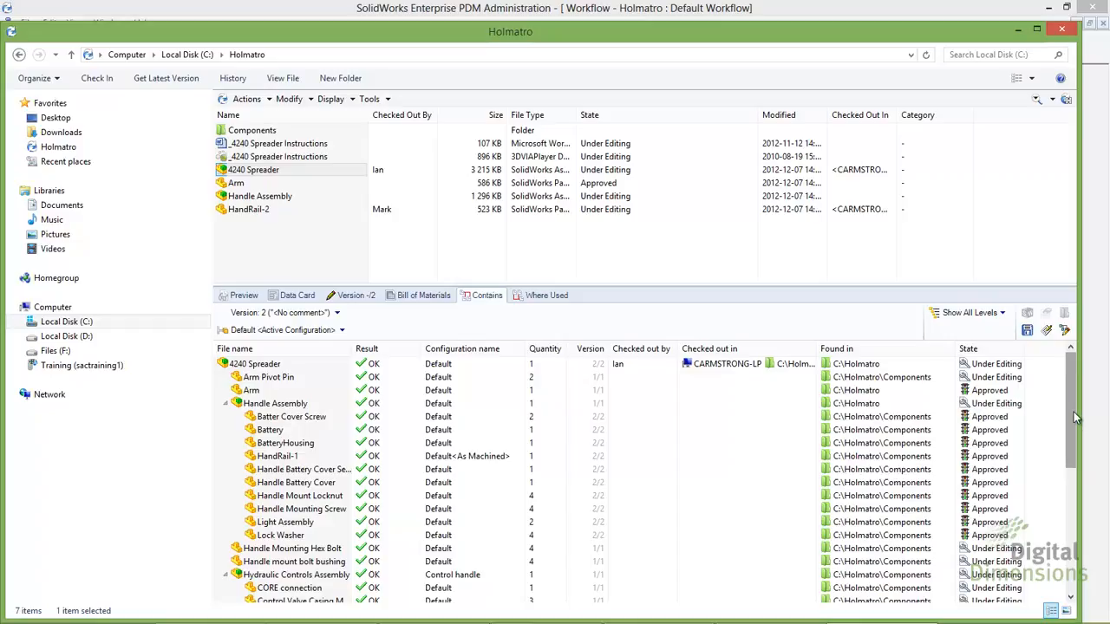
- Check in the 4240 Spreader assembly and locate _4240 Spreader Instructions.docx in its bill of materials
{"action": "left_click", "coordinate": [423, 295]}
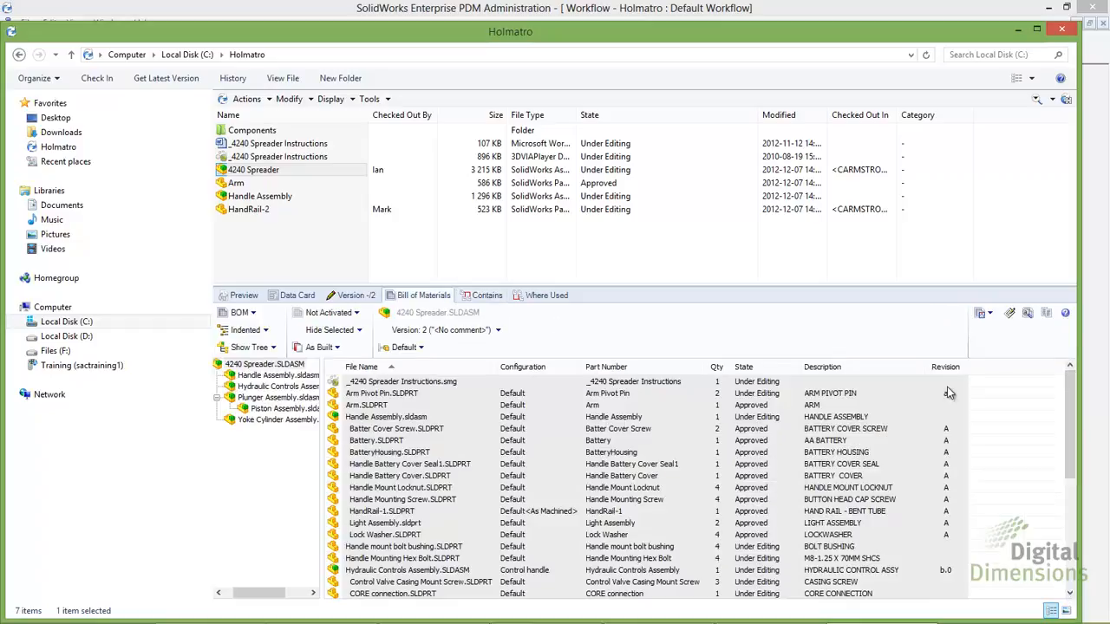
{"action": "mouse_move", "coordinate": [1068, 396]}
{"action": "left_mouse_down"}
{"action": "mouse_move", "coordinate": [1068, 515]}
{"action": "mouse_move", "coordinate": [1048, 397]}
{"action": "left_mouse_up"}
{"action": "right_click", "coordinate": [272, 171]}
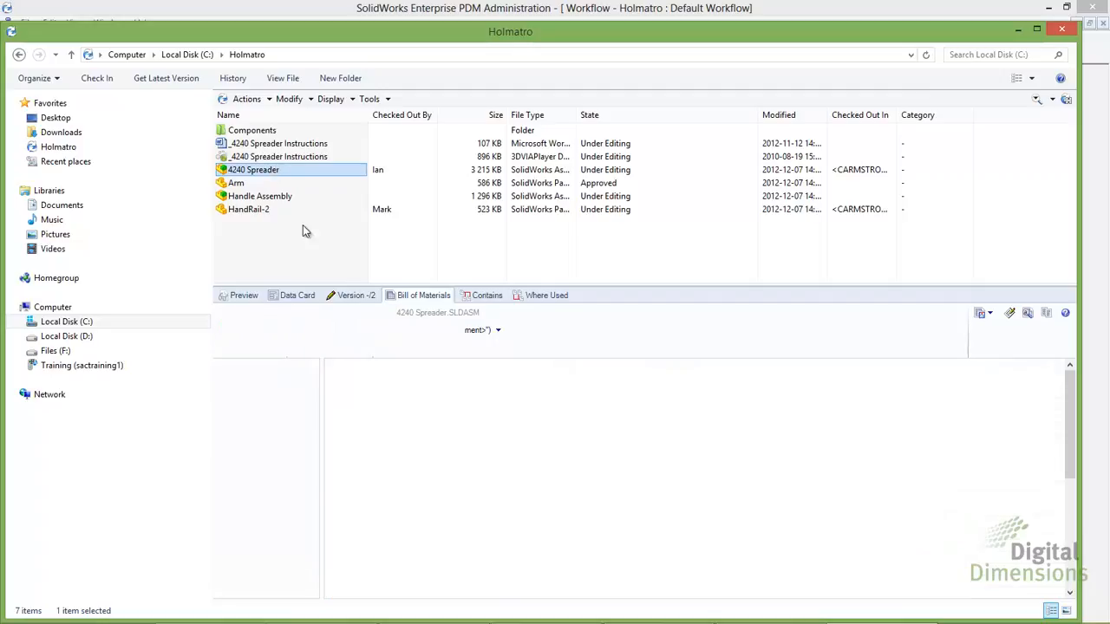
{"action": "left_click", "coordinate": [310, 293]}
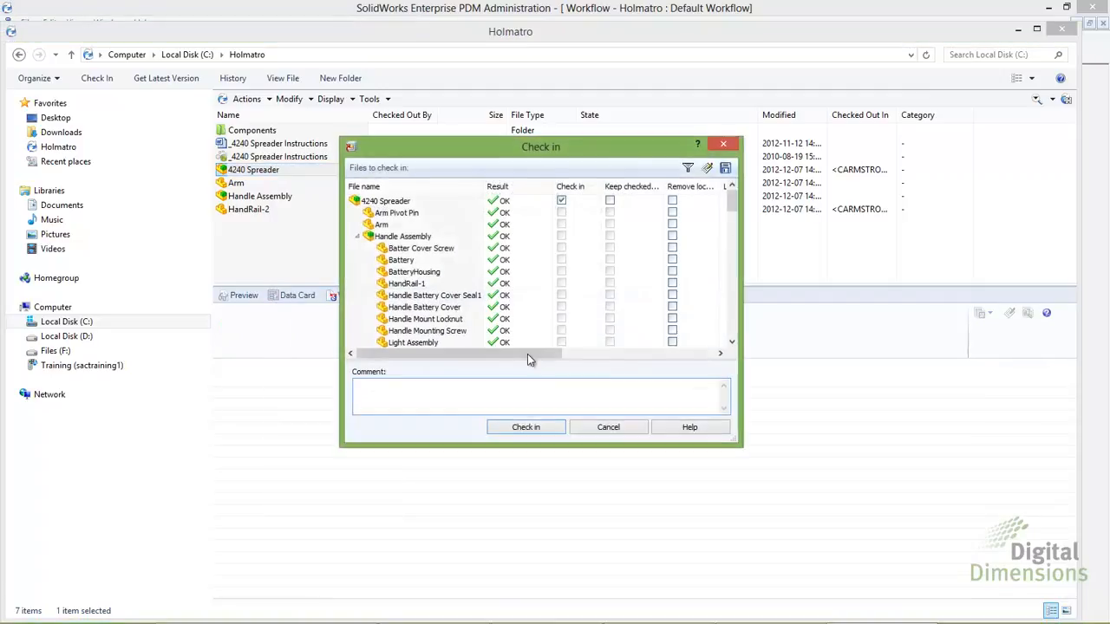
{"action": "left_click", "coordinate": [524, 429]}
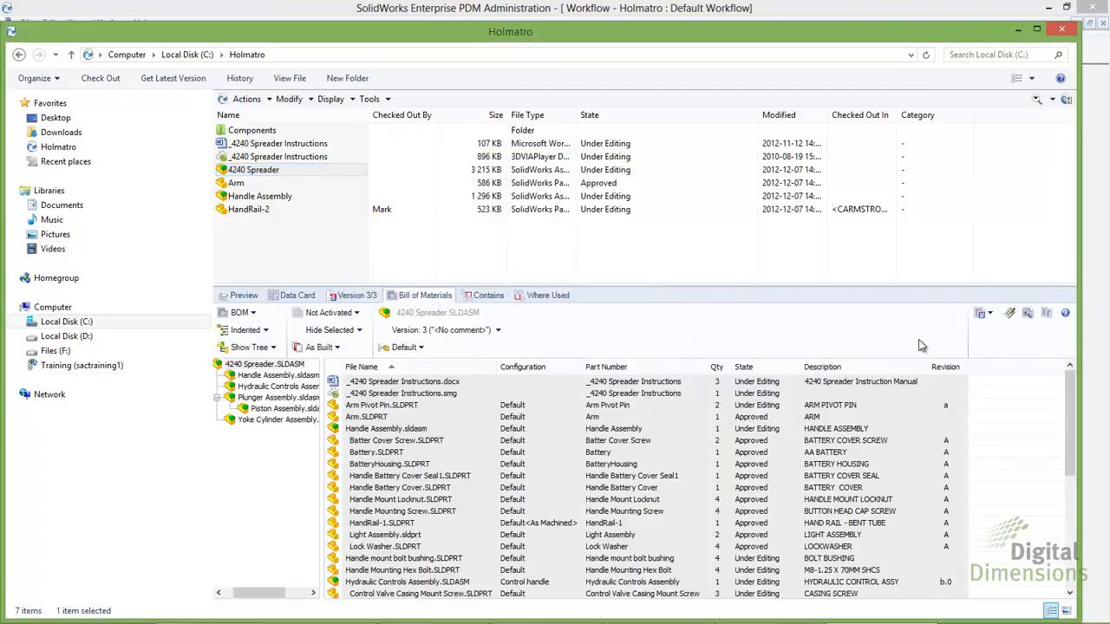
{"action": "left_click", "coordinate": [405, 383]}
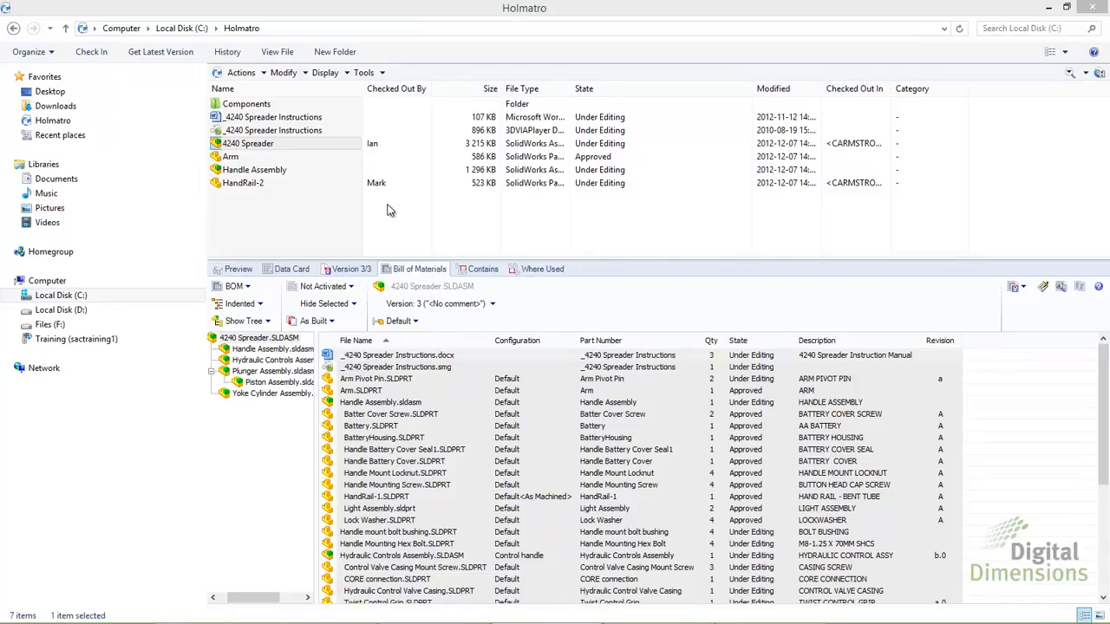
- Check out Handle Assembly from the Holmatro vault and open it in SolidWorks
{"action": "right_click", "coordinate": [264, 171]}
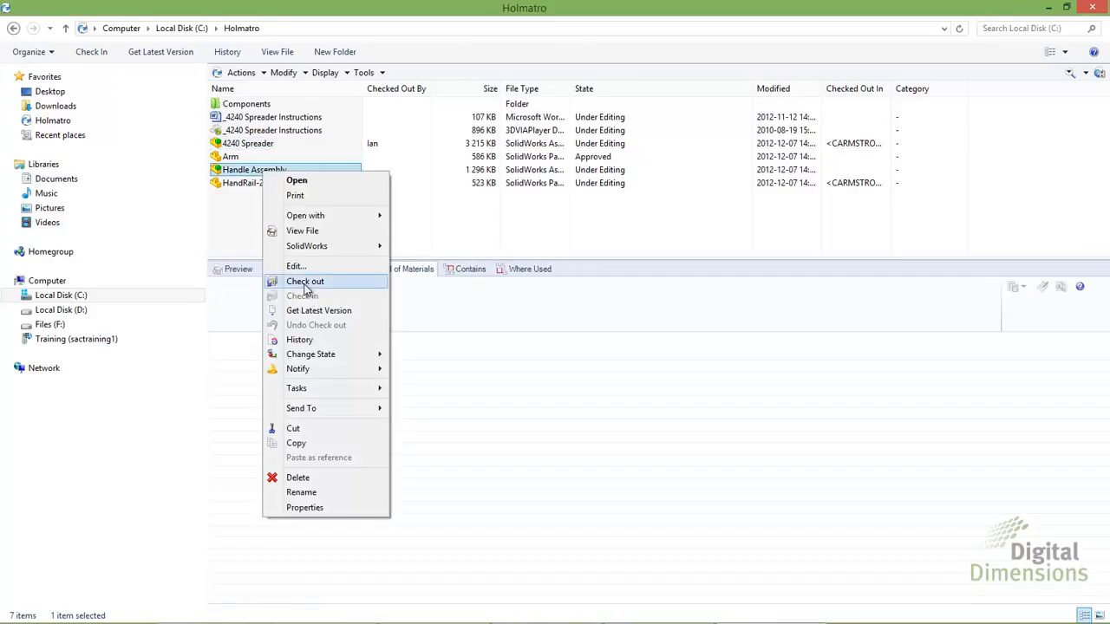
{"action": "left_click", "coordinate": [299, 281]}
{"action": "left_click", "coordinate": [317, 500]}
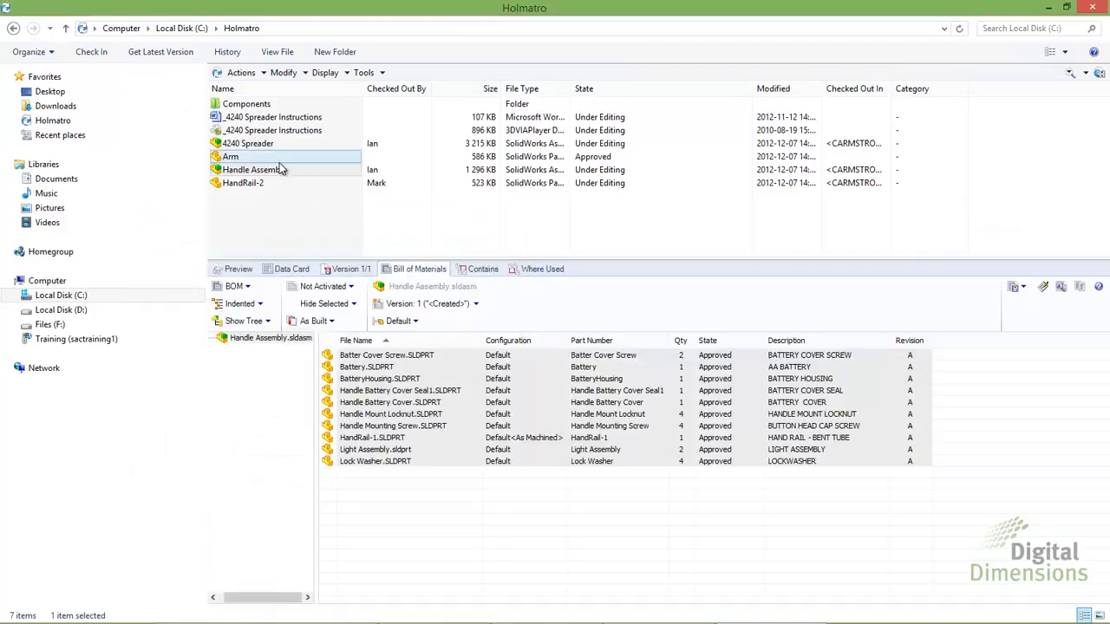
{"action": "right_click", "coordinate": [280, 170]}
{"action": "left_click", "coordinate": [305, 175]}
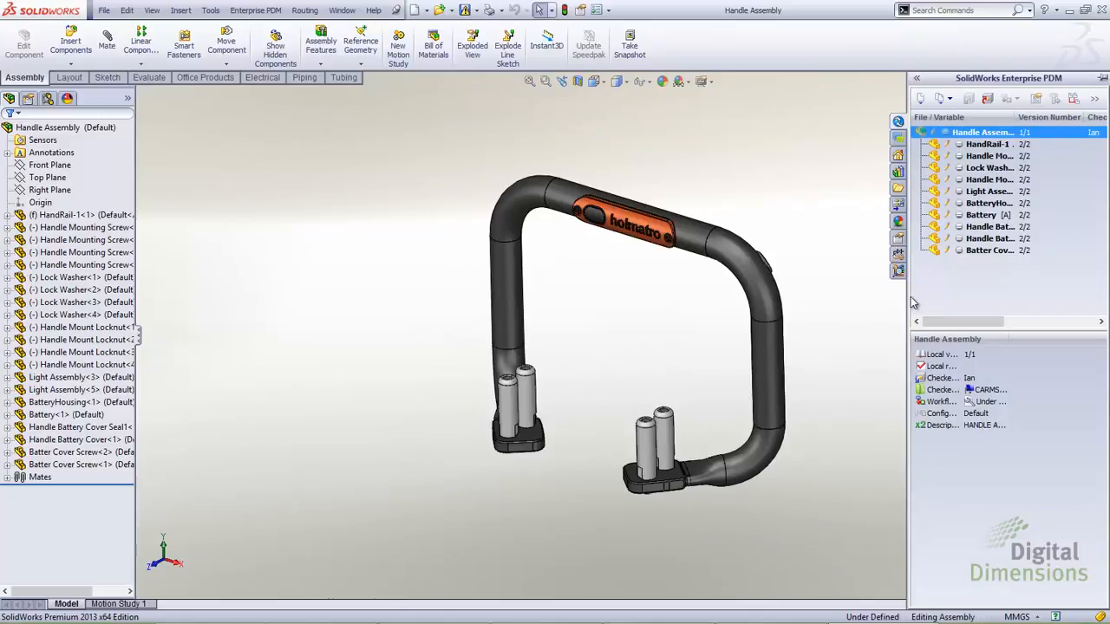
- Widen the Enterprise PDM task pane and view the contact card of the user who checked out Handle Assembly
{"action": "left_click_drag", "start_coordinate": [907, 296], "coordinate": [845, 297]}
{"action": "mouse_move", "coordinate": [1033, 137]}
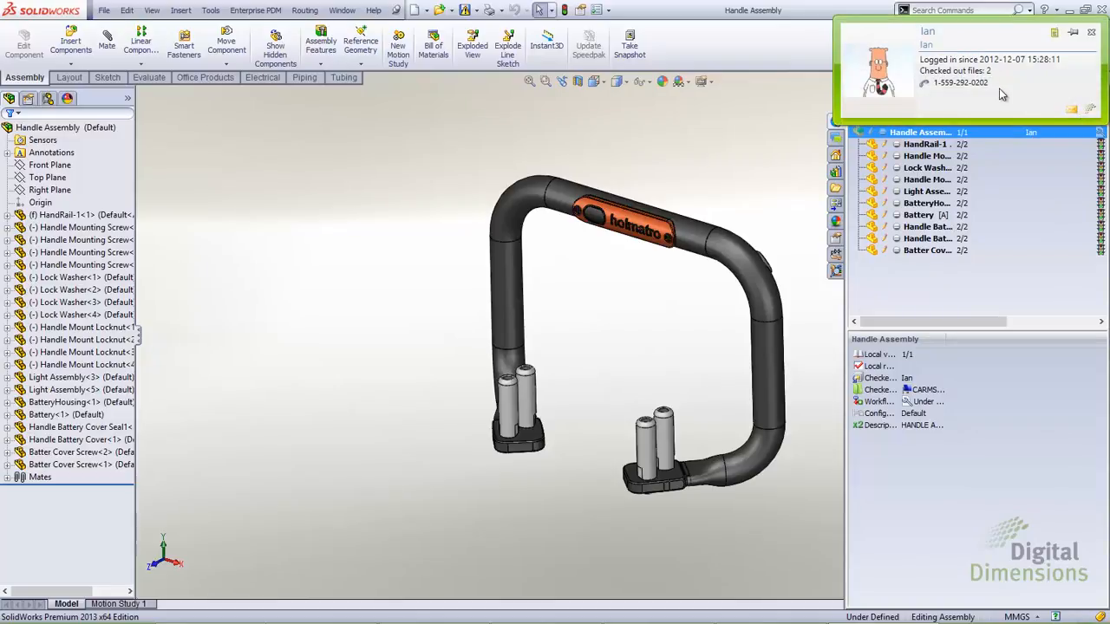
{"action": "left_click", "coordinate": [997, 179]}
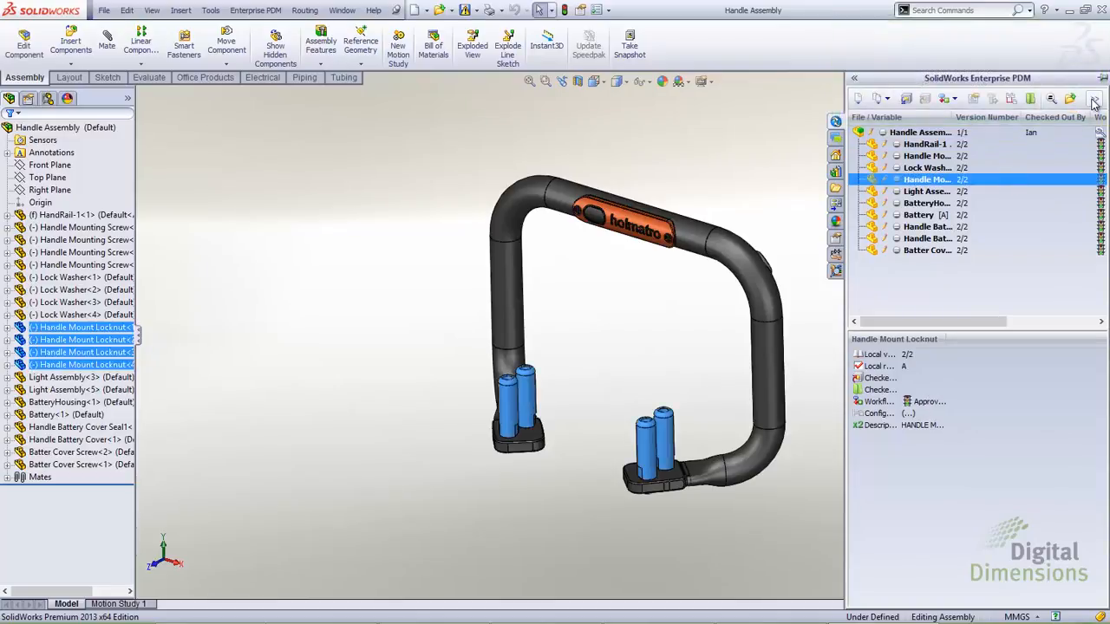
{"action": "left_click", "coordinate": [1092, 101]}
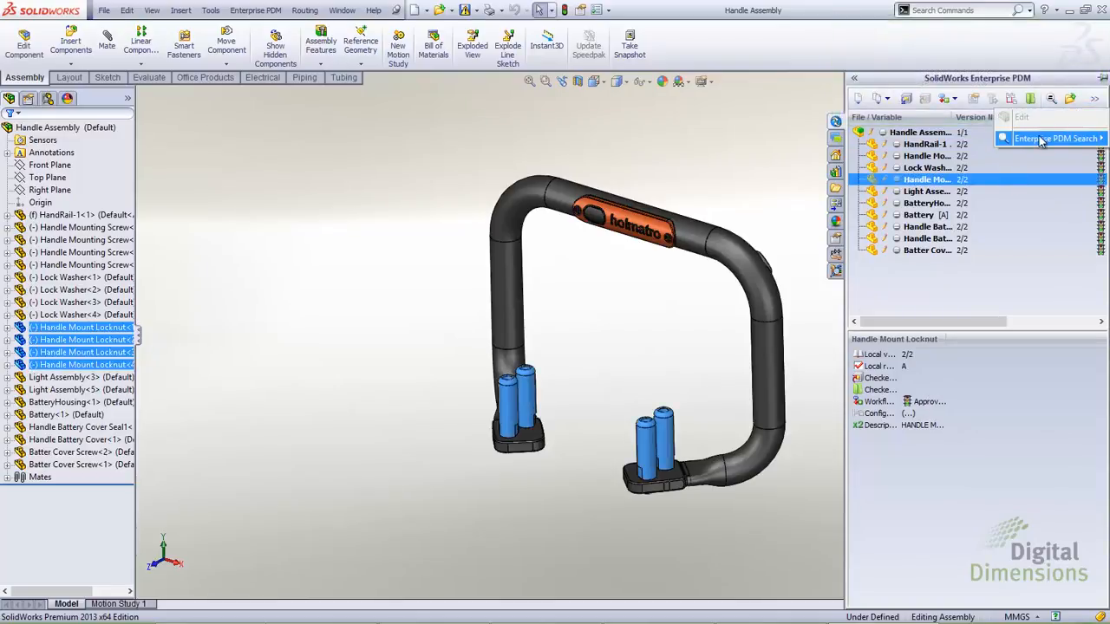
{"action": "left_click", "coordinate": [831, 314]}
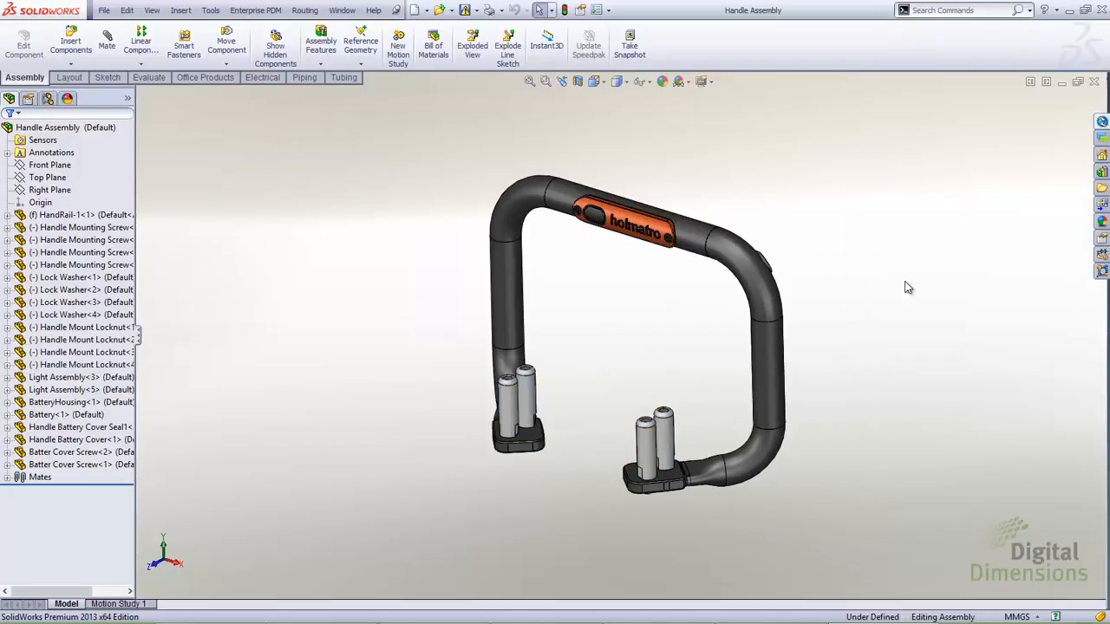
- Pin the Enterprise PDM task pane open, narrow it, and show its overflow commands
{"action": "left_click", "coordinate": [1102, 121]}
{"action": "left_click", "coordinate": [1102, 78]}
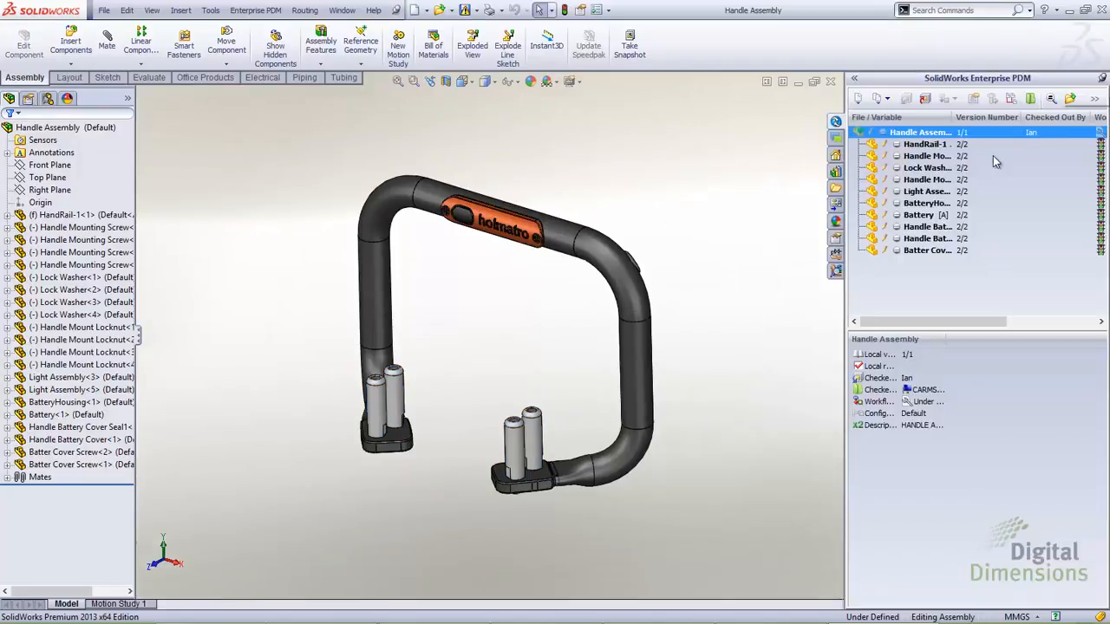
{"action": "left_click_drag", "start_coordinate": [847, 299], "coordinate": [931, 296]}
{"action": "right_click", "coordinate": [1099, 110]}
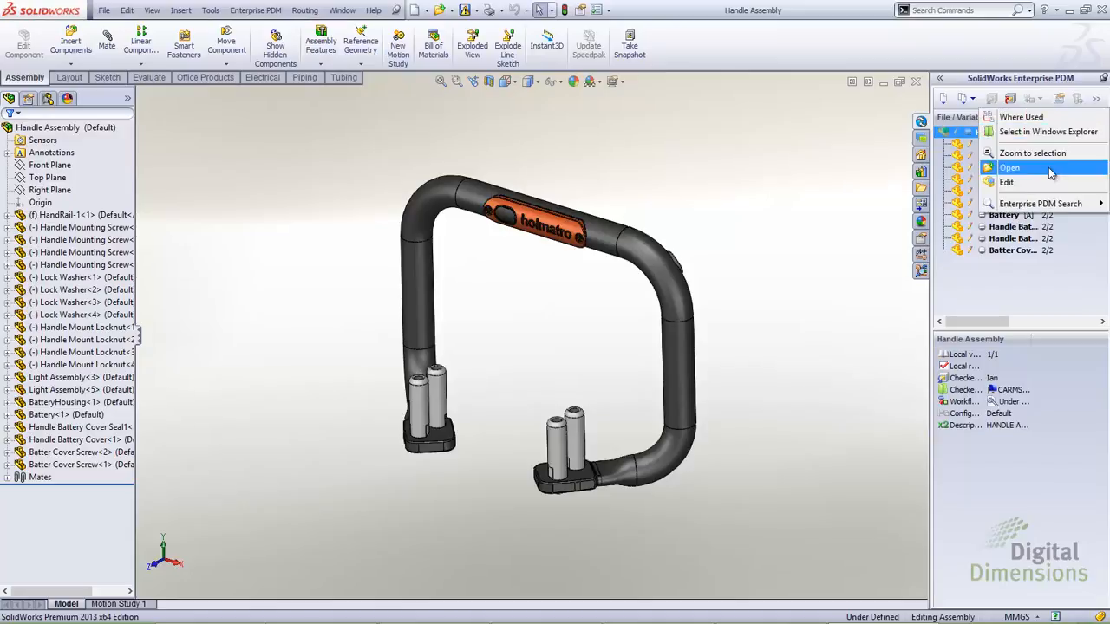
- Widen the Enterprise PDM task pane to reveal more columns and commands, and dismiss its remaining overflow commands
{"action": "left_click_drag", "start_coordinate": [929, 310], "coordinate": [849, 307]}
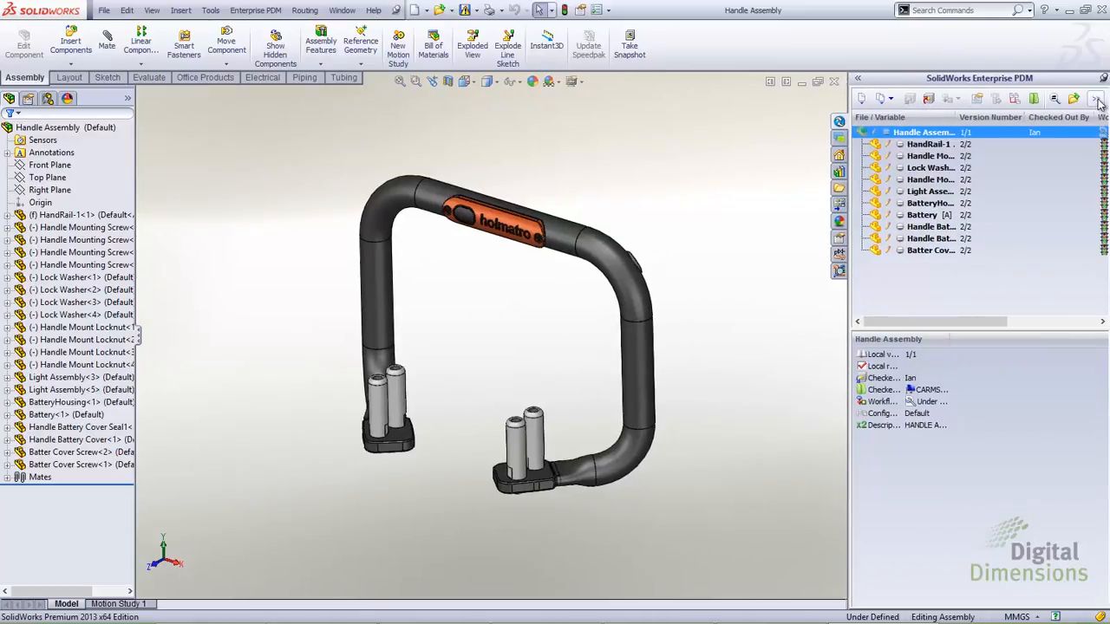
{"action": "left_click", "coordinate": [1096, 98]}
{"action": "left_click", "coordinate": [1020, 281]}
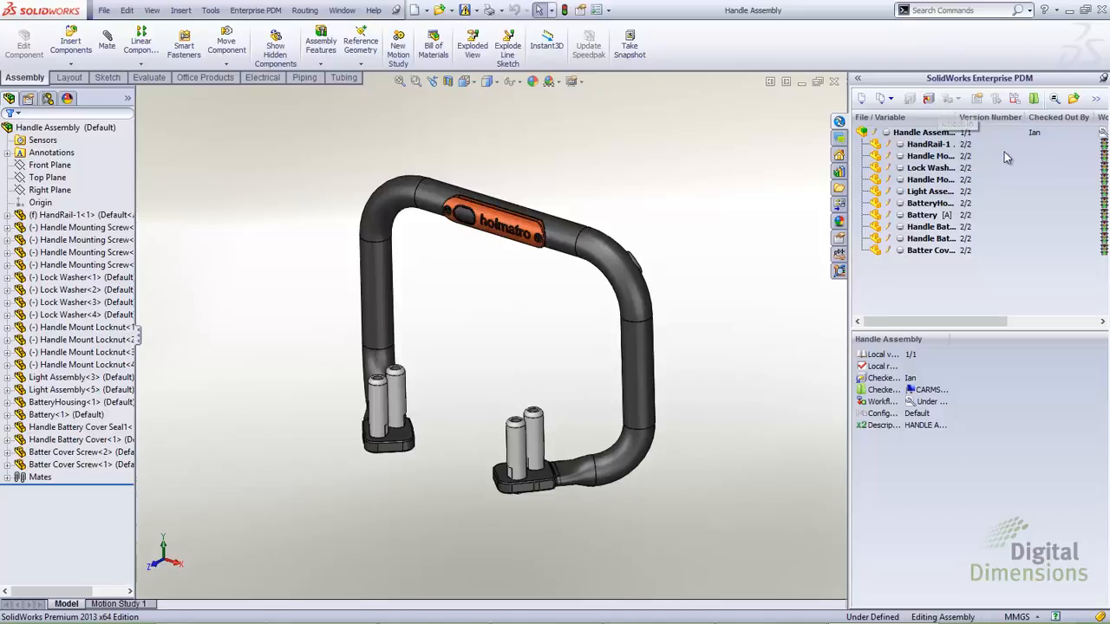
- Check in Handle Assembly from the Enterprise PDM task pane with the Close Files after Check In option
{"action": "mouse_move", "coordinate": [1040, 135]}
{"action": "left_click", "coordinate": [928, 101]}
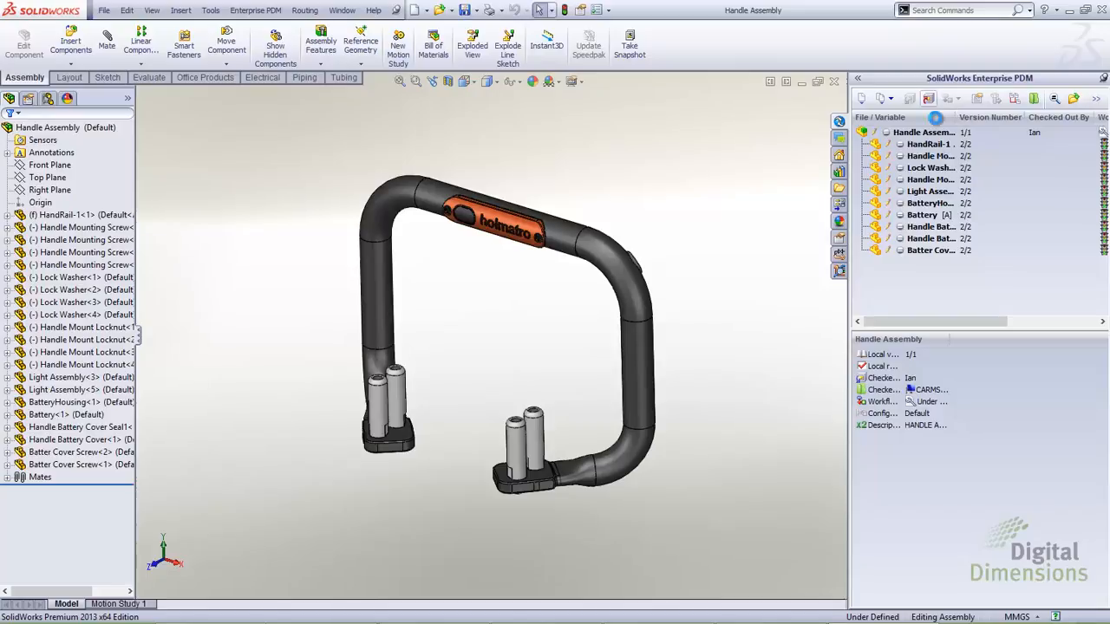
{"action": "left_click", "coordinate": [620, 169]}
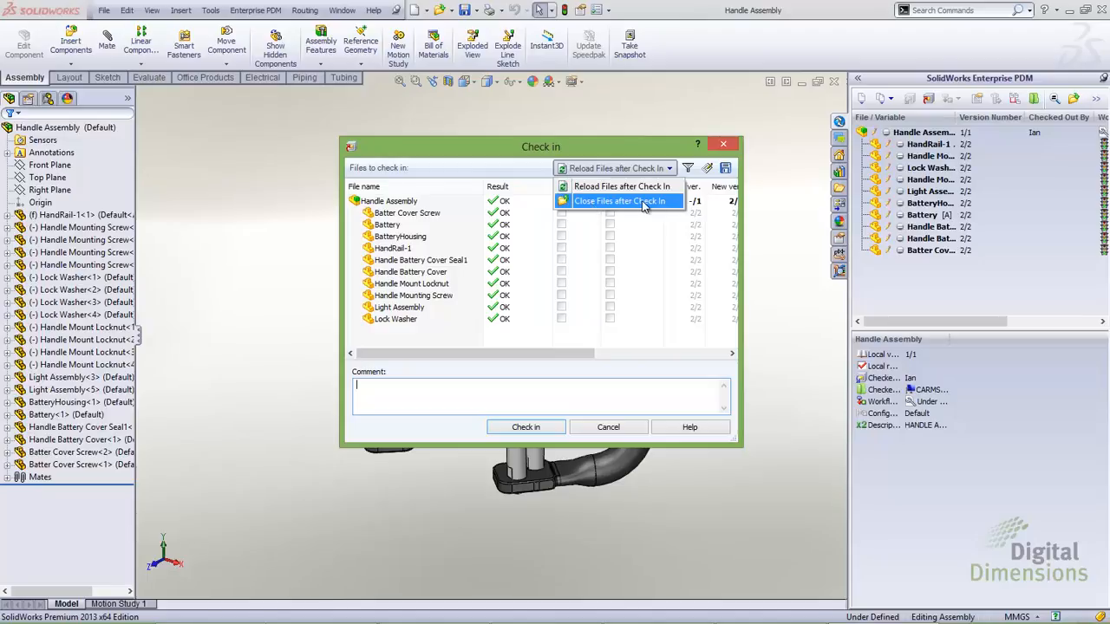
{"action": "left_click", "coordinate": [642, 202]}
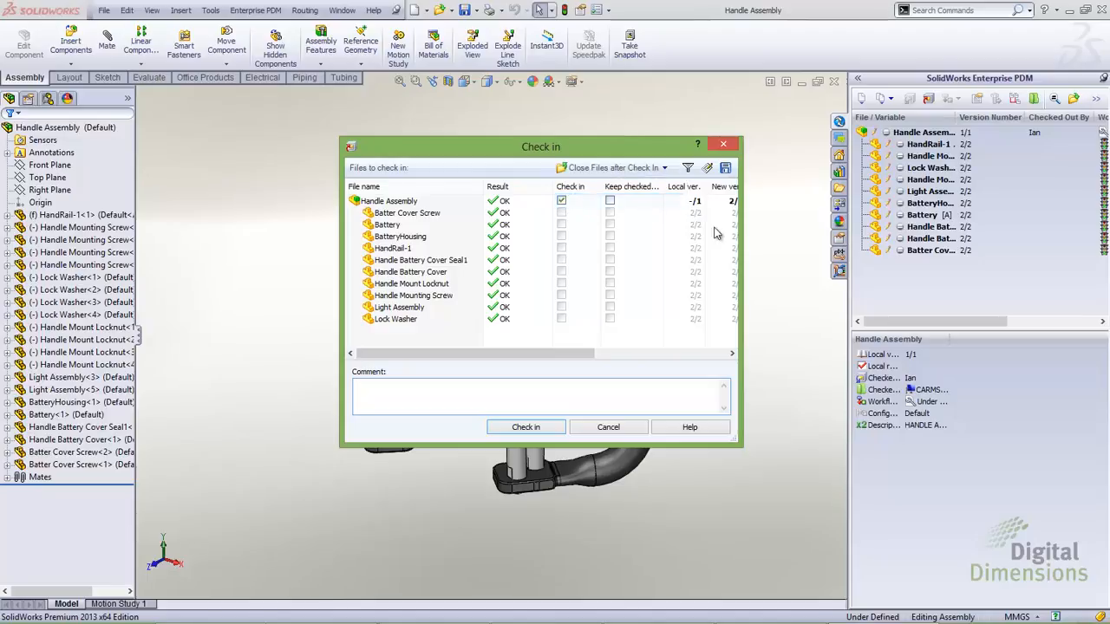
{"action": "left_click", "coordinate": [524, 427]}
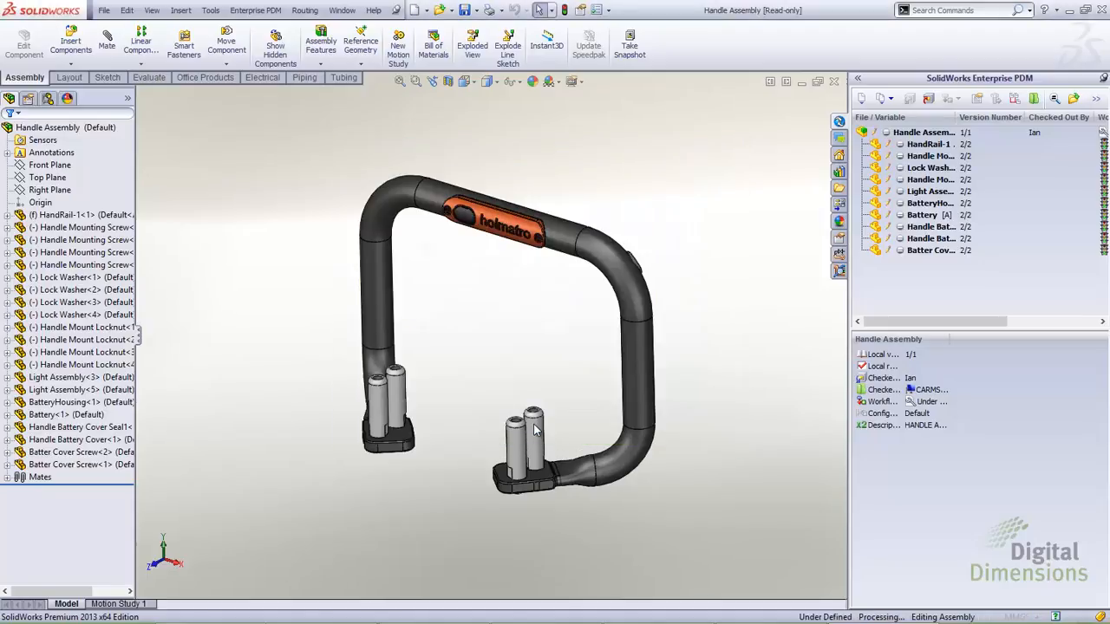